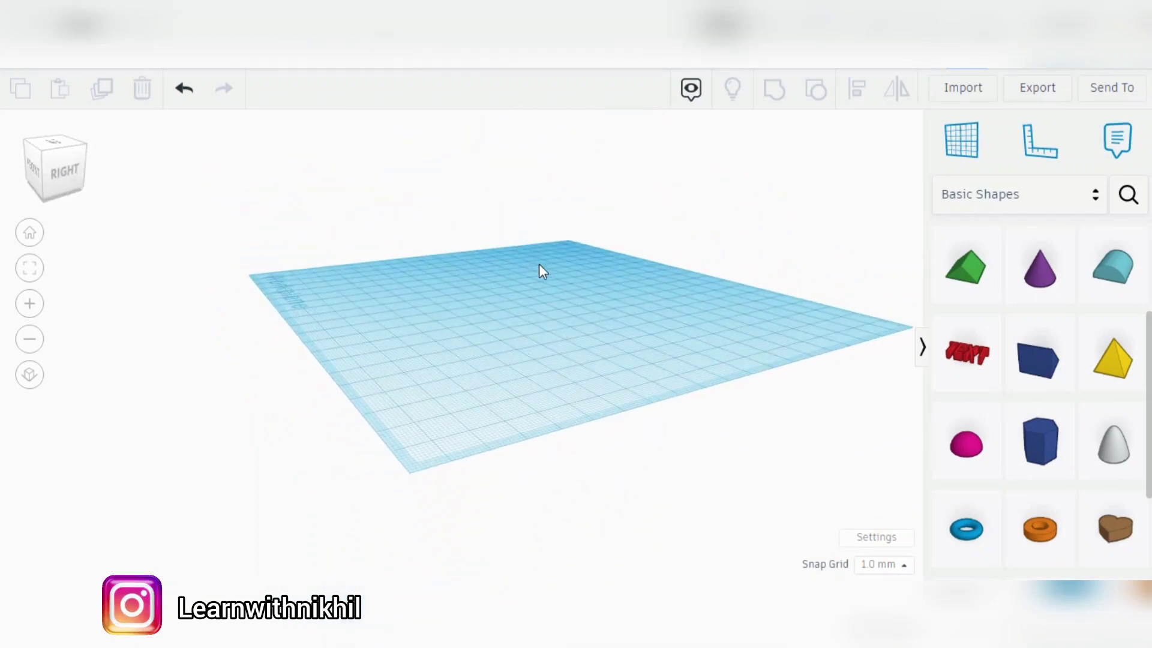
Step: Place a solid box on the workplane and colour it yellow
scroll(1006, 368, "up", 3)
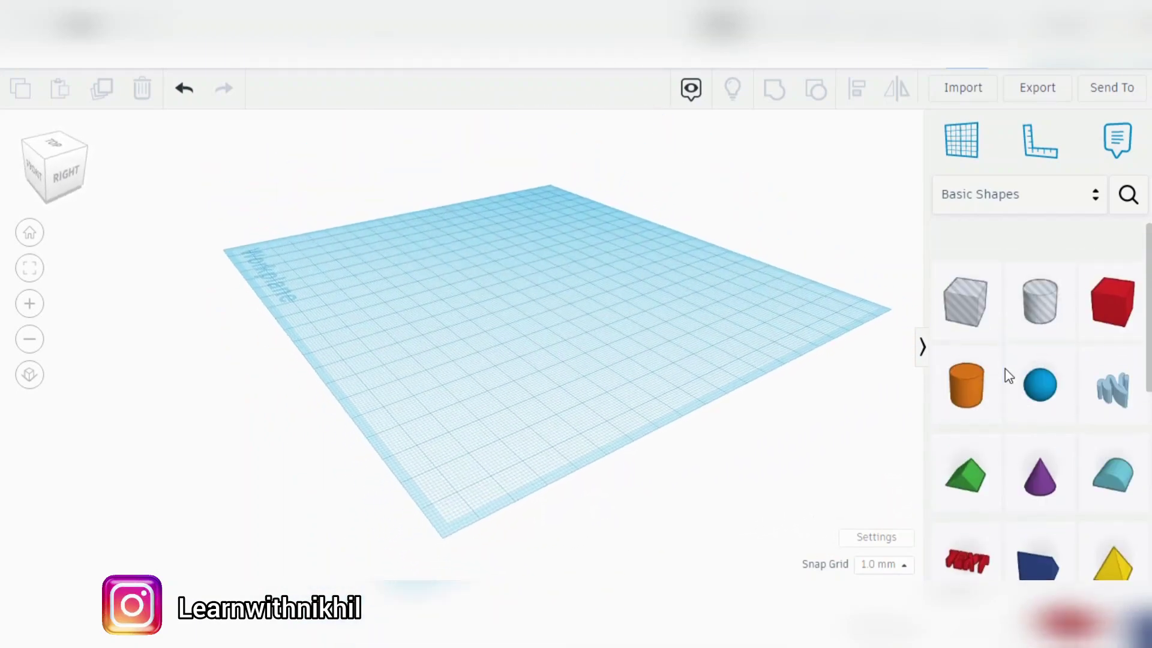
left_click_drag(1111, 257, 539, 271)
left_click(764, 196)
left_click(807, 353)
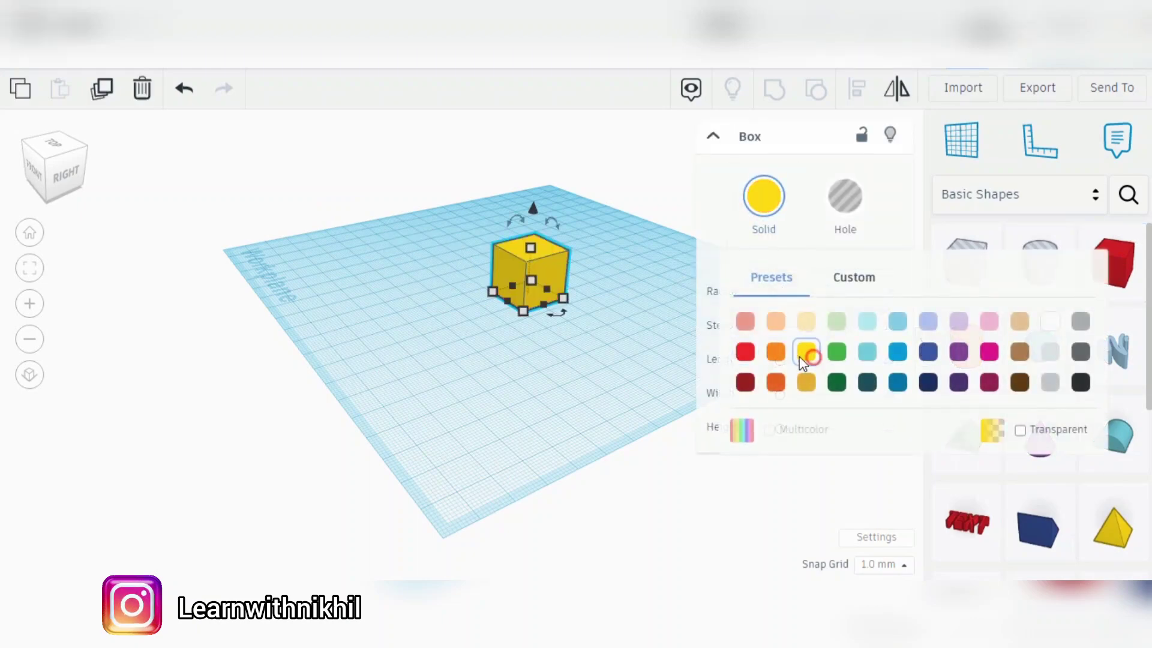
left_click(628, 271)
right_click_drag(685, 334, 664, 306)
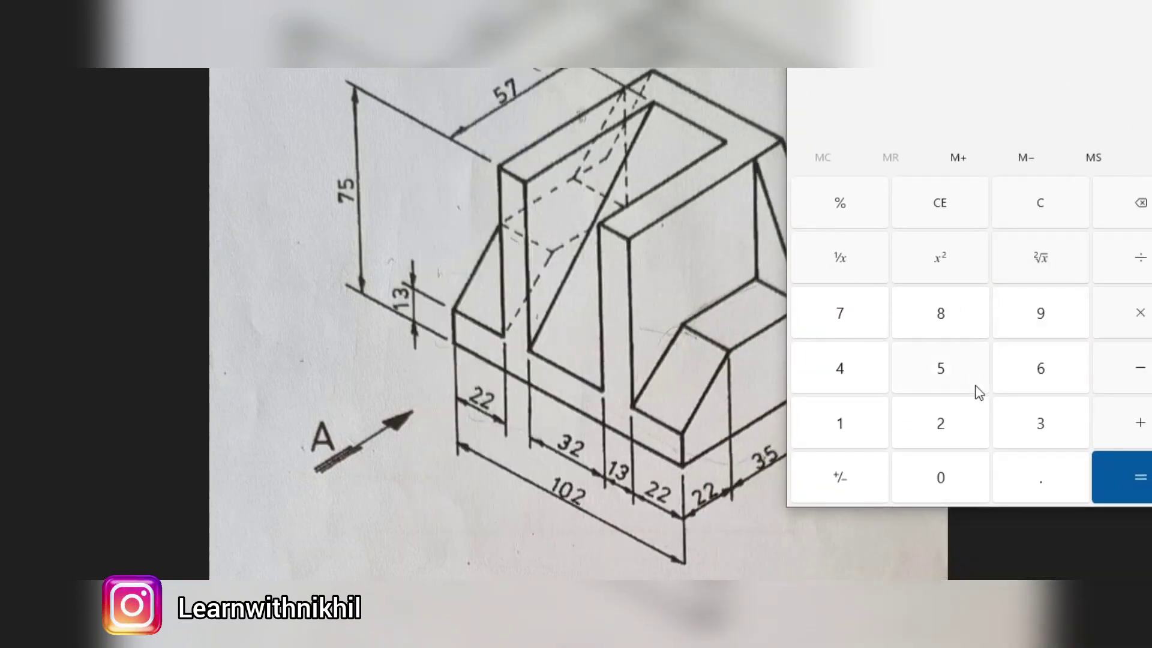
Step: Add the drawing's front dimensions 22, 32, 13, 13 and 22 in Calculator to get the overall width
left_click(956, 416)
mouse_move(972, 1)
left_mouse_down()
mouse_move(854, 37)
mouse_move(887, 38)
left_mouse_up()
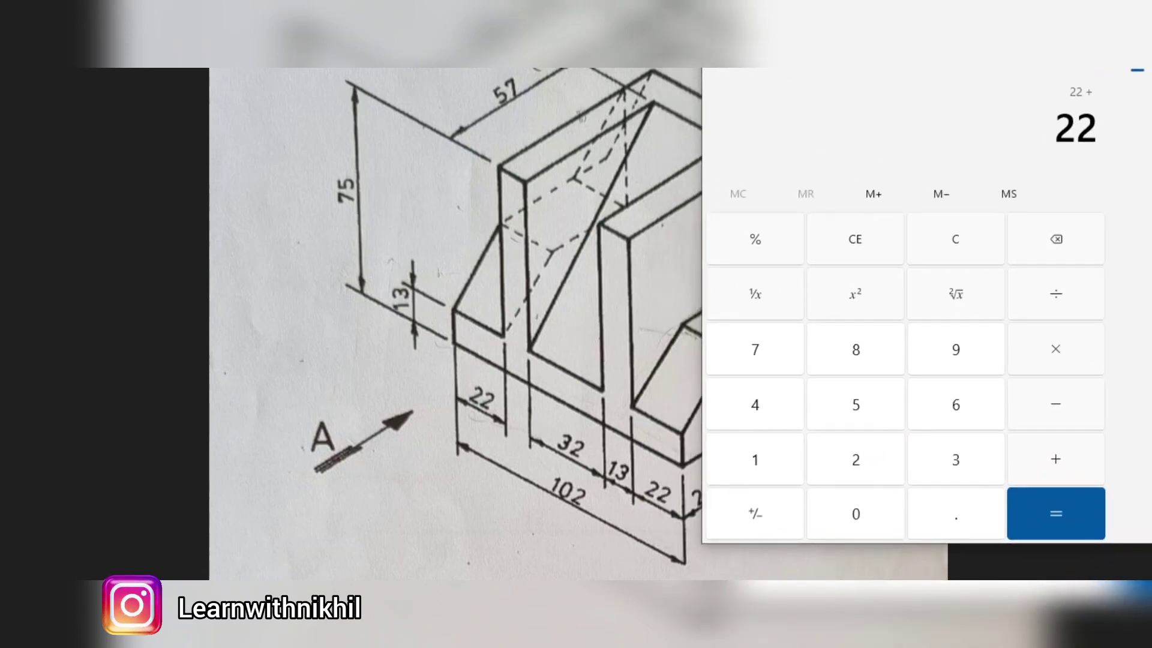
left_click(947, 456)
left_click(859, 453)
left_click(1056, 454)
left_click(777, 463)
left_click(952, 458)
left_click(1051, 456)
left_click(757, 459)
left_click(974, 458)
left_click(1057, 460)
left_click(875, 458)
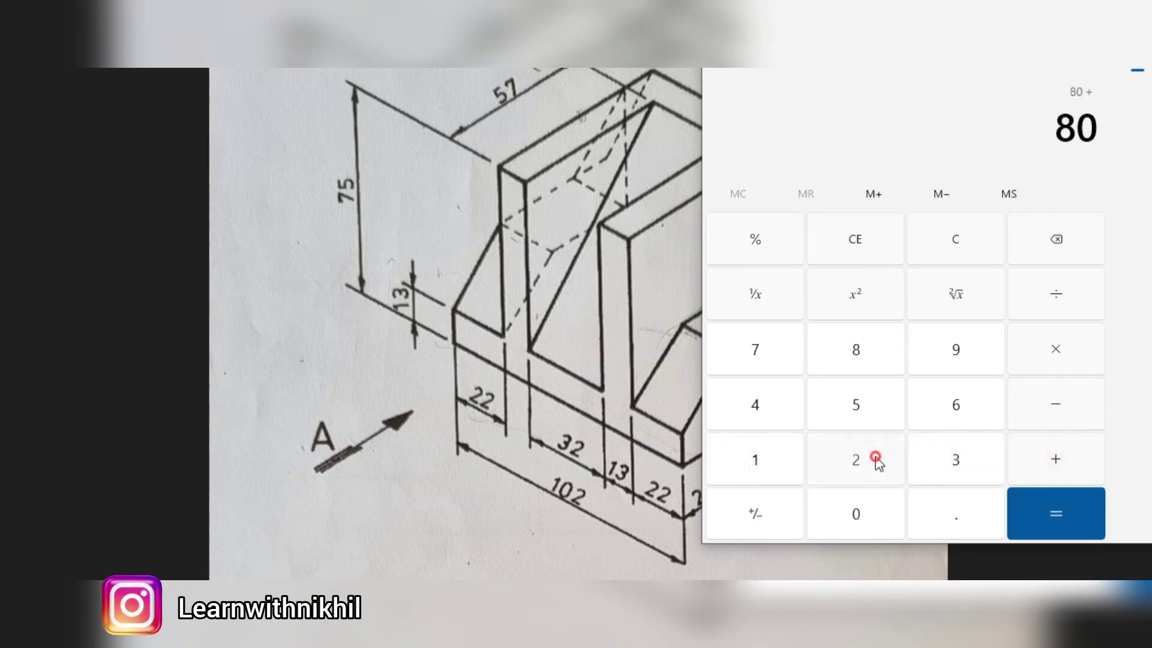
left_click(876, 459)
left_click(1054, 516)
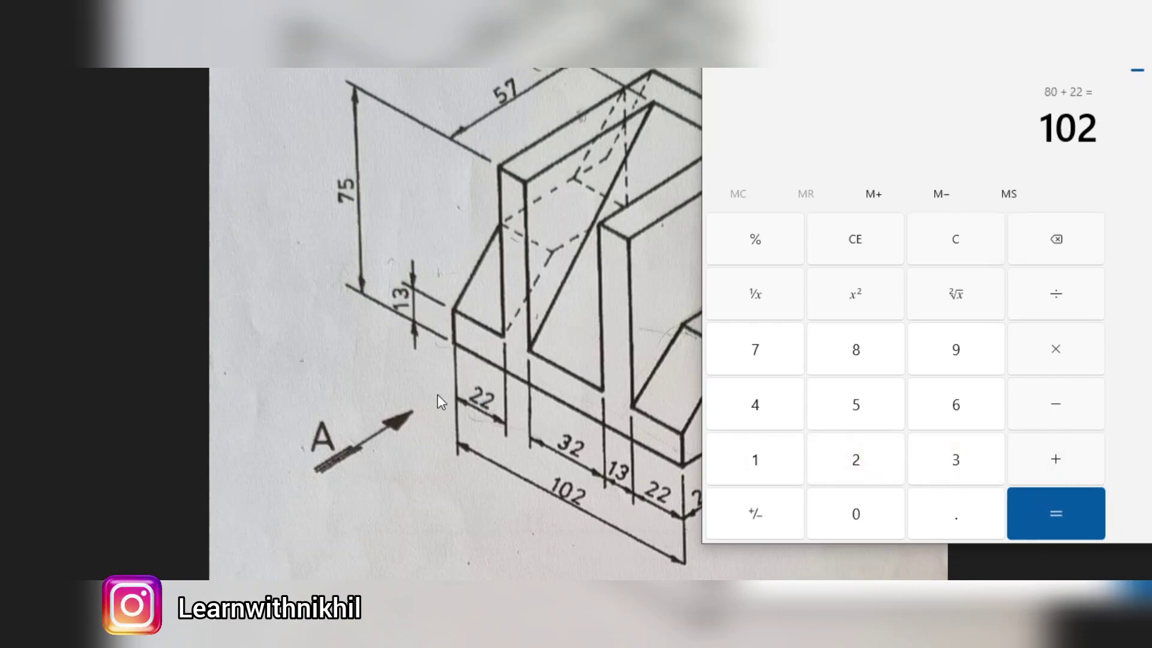
left_click(455, 458)
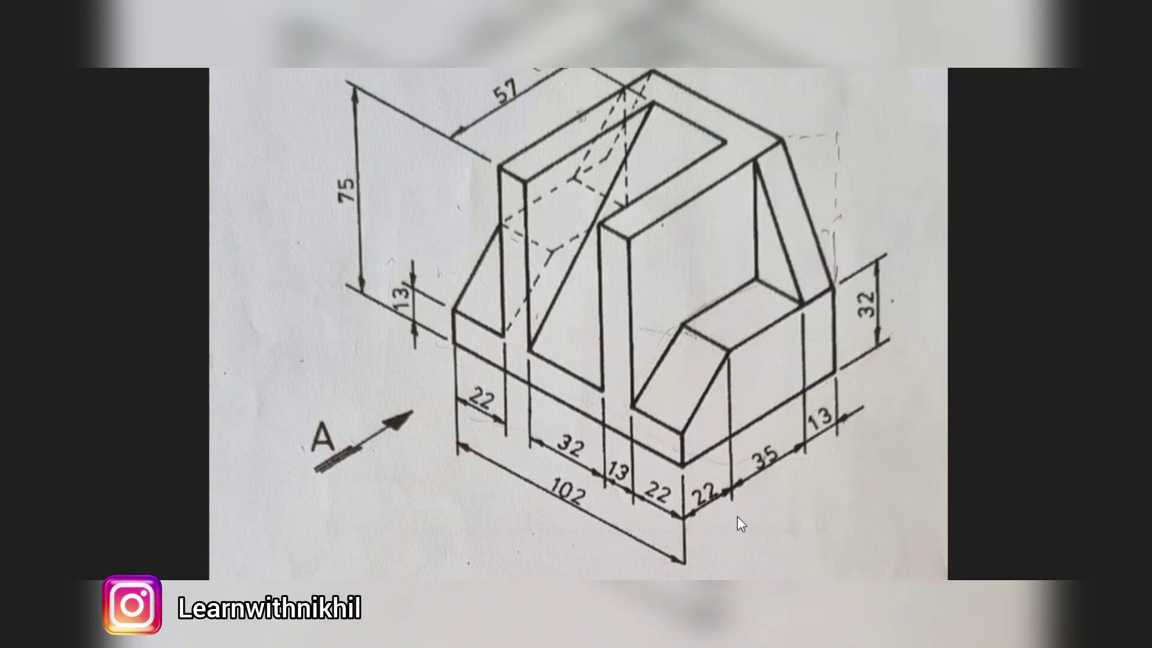
Step: Return to Tinkercad, set the yellow box's front width to 102 mm and move it back within the workplane
key("alt+Tab")
key("alt+Tab")
key("alt+Tab")
key("alt+Tab")
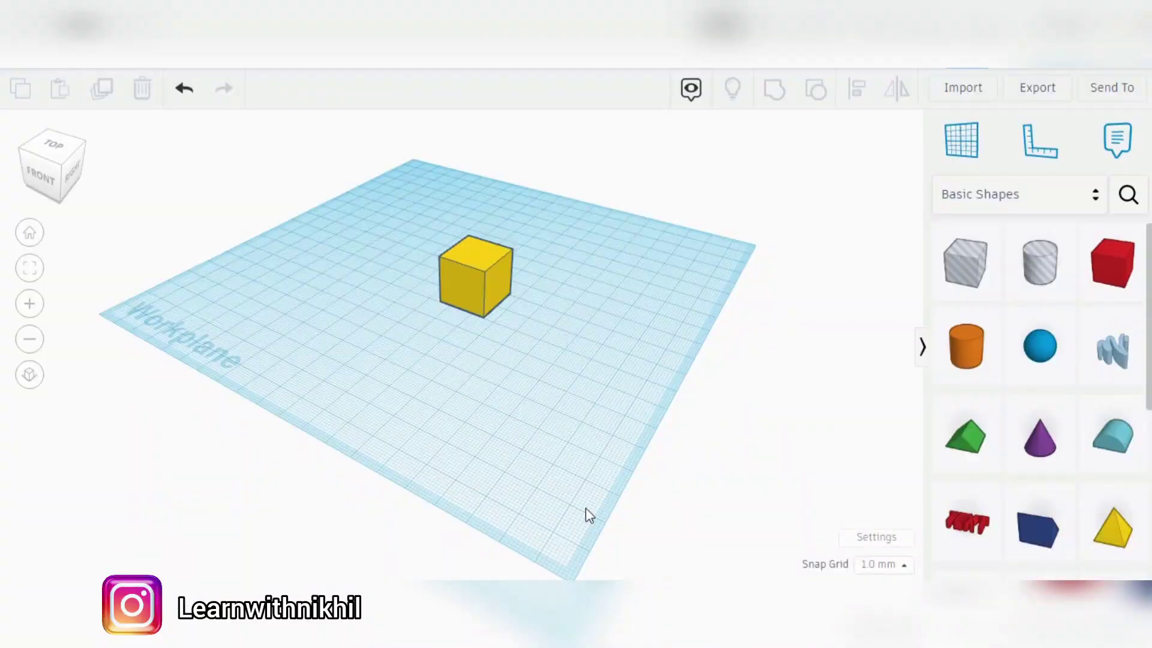
left_click(463, 298)
mouse_move(484, 317)
left_click(418, 352)
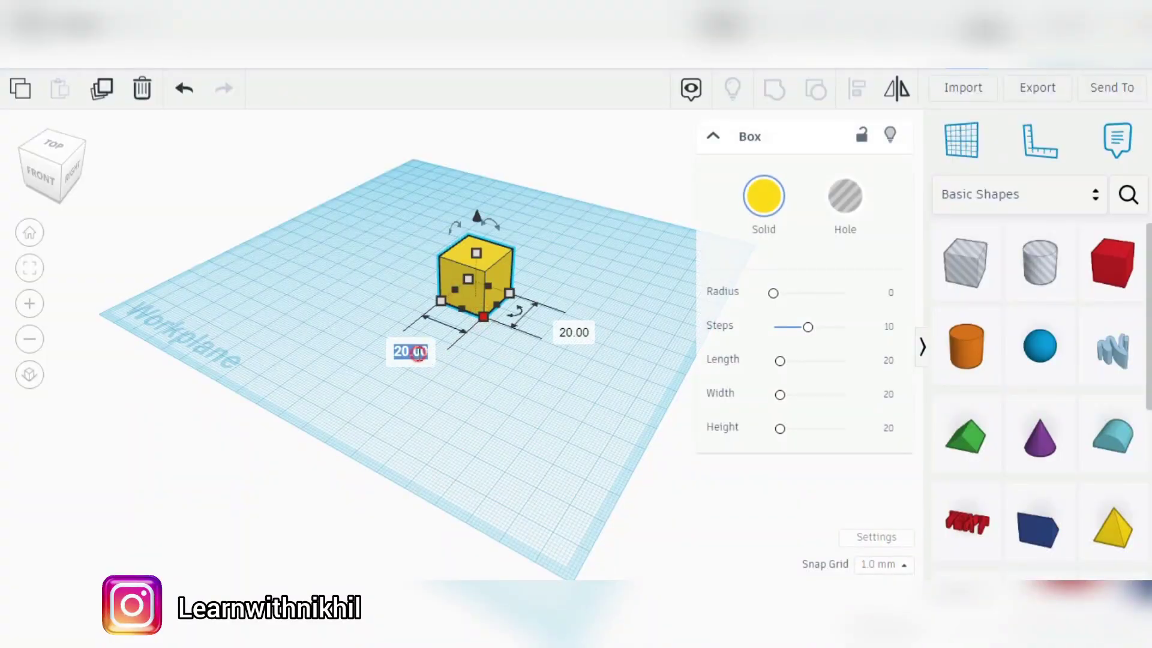
type("102")
key("Return")
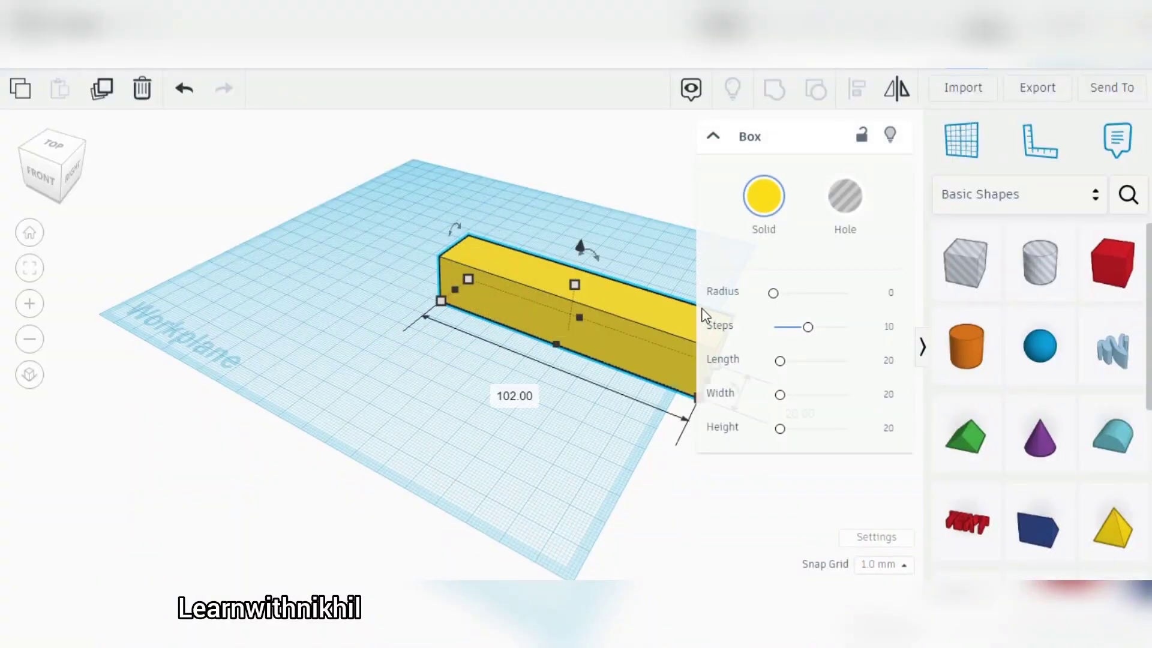
mouse_move(599, 321)
left_mouse_down()
mouse_move(471, 264)
mouse_move(474, 283)
left_mouse_up()
Step: Switch to the reference drawing and add its depth dimensions 22, 35 and 13 in Calculator
key("alt+Tab")
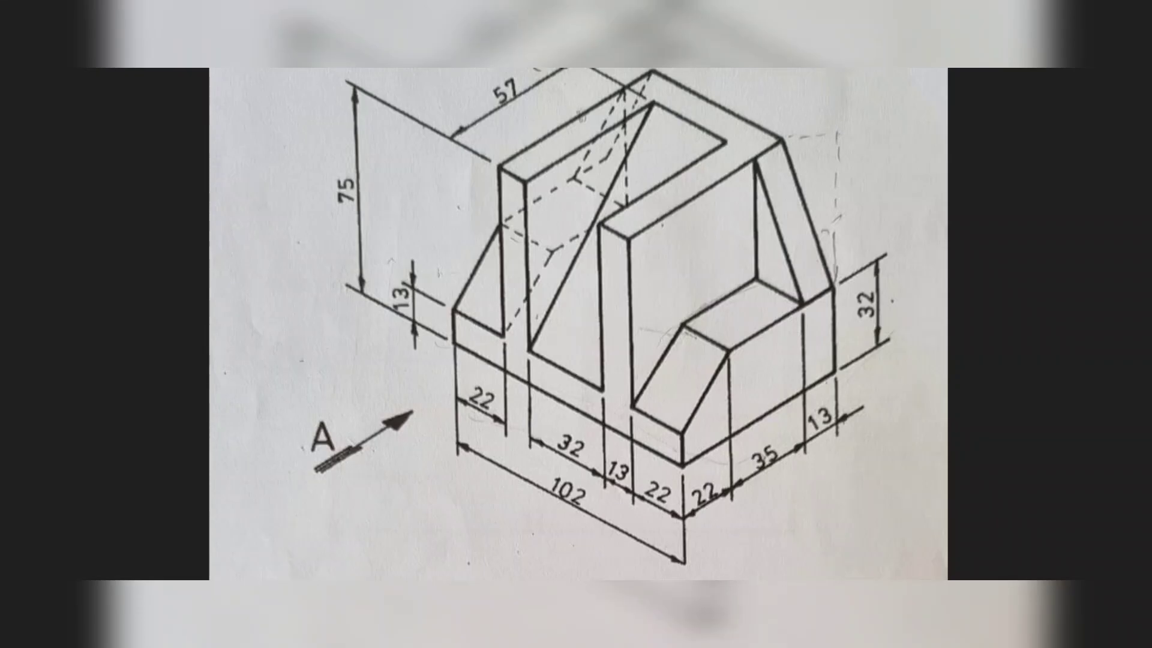
key("alt+Tab")
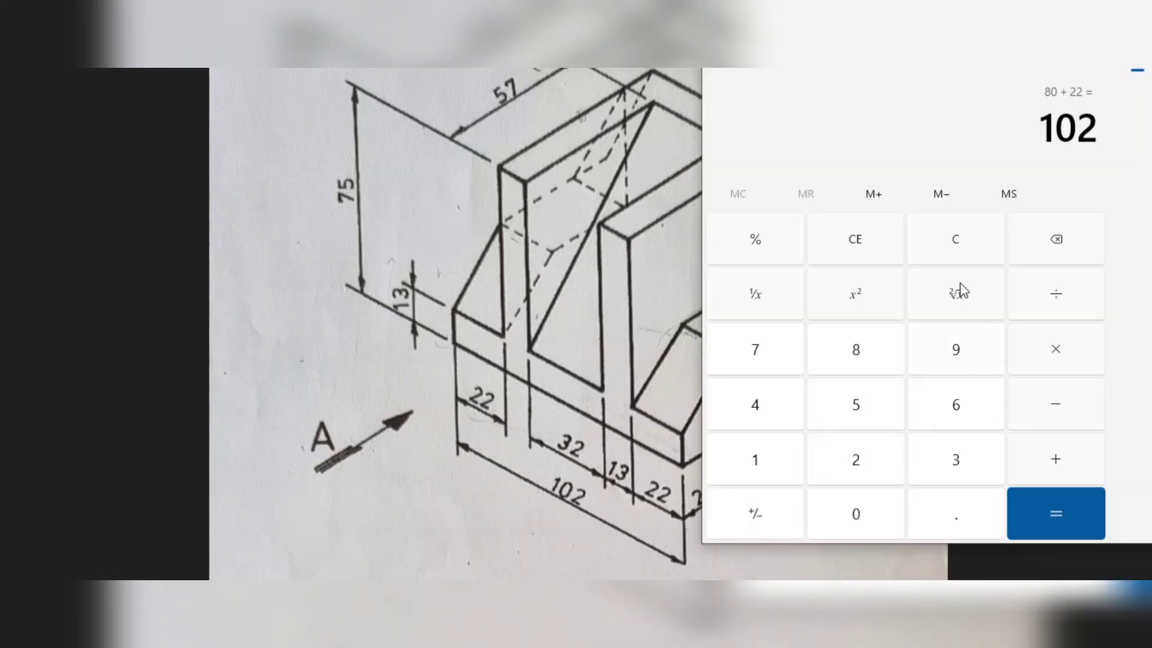
left_click(865, 251)
double_click(869, 447)
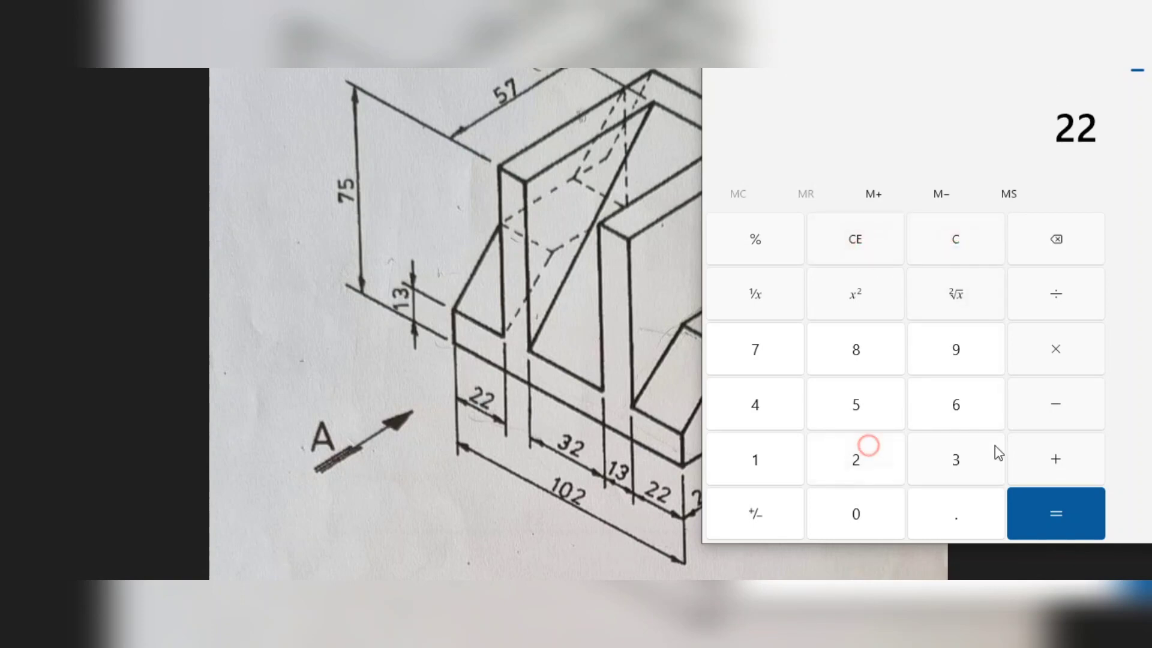
left_click(1057, 459)
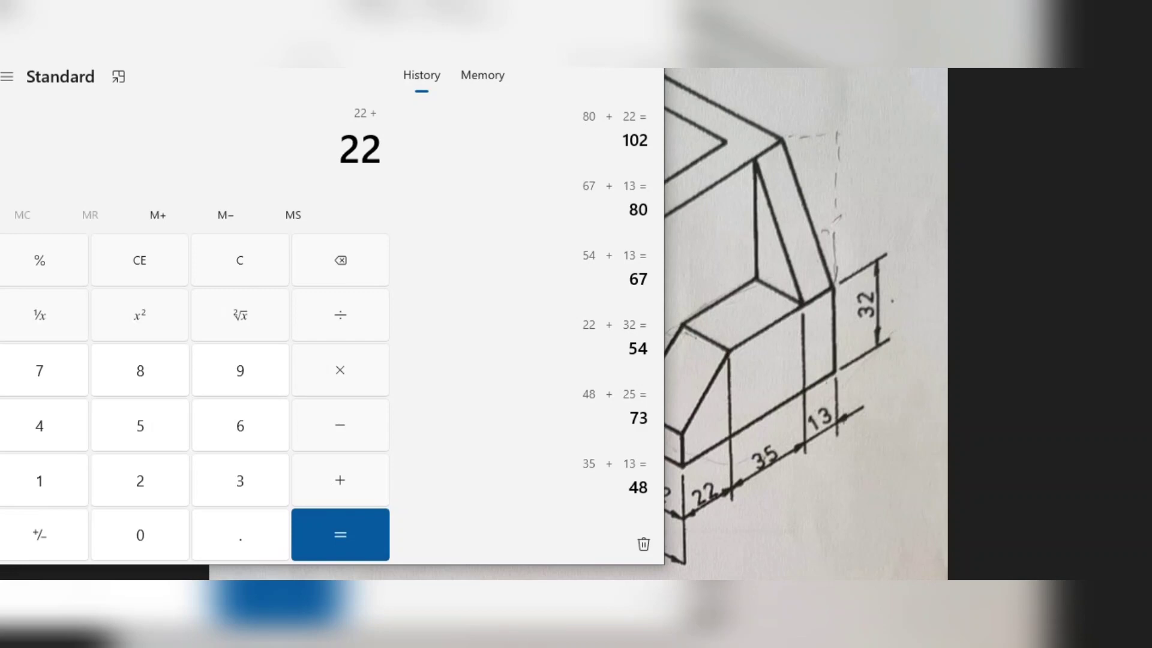
left_click_drag(154, 145, 302, 60)
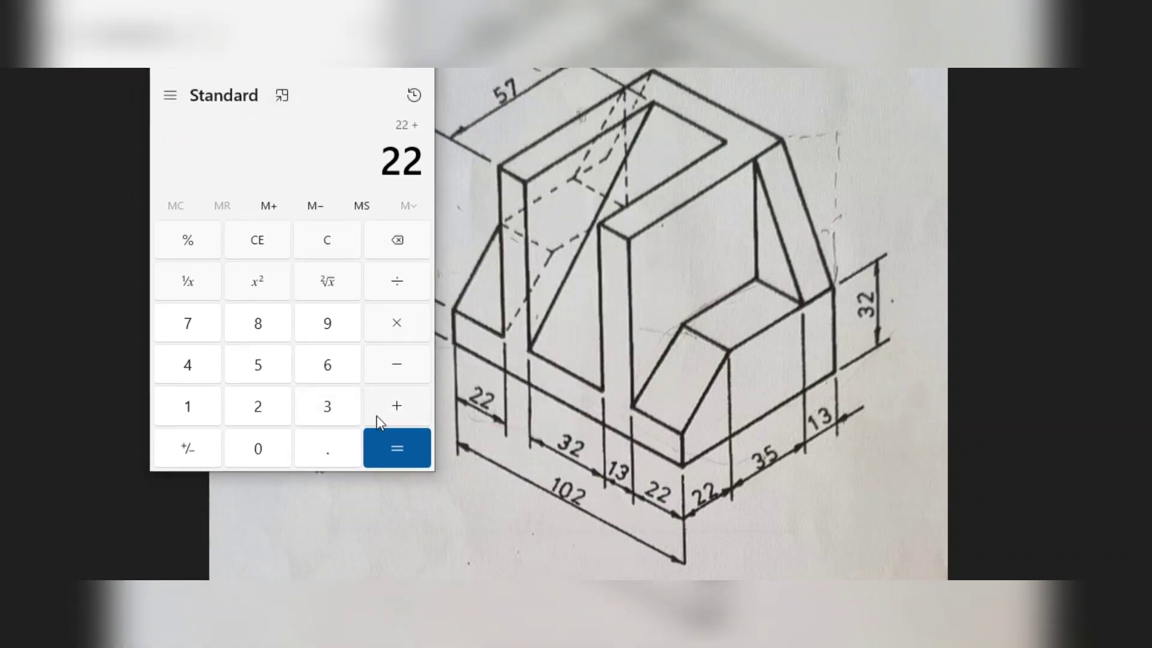
left_click(323, 407)
left_click(271, 357)
left_click(420, 414)
left_click(192, 405)
left_click(327, 406)
left_click(414, 449)
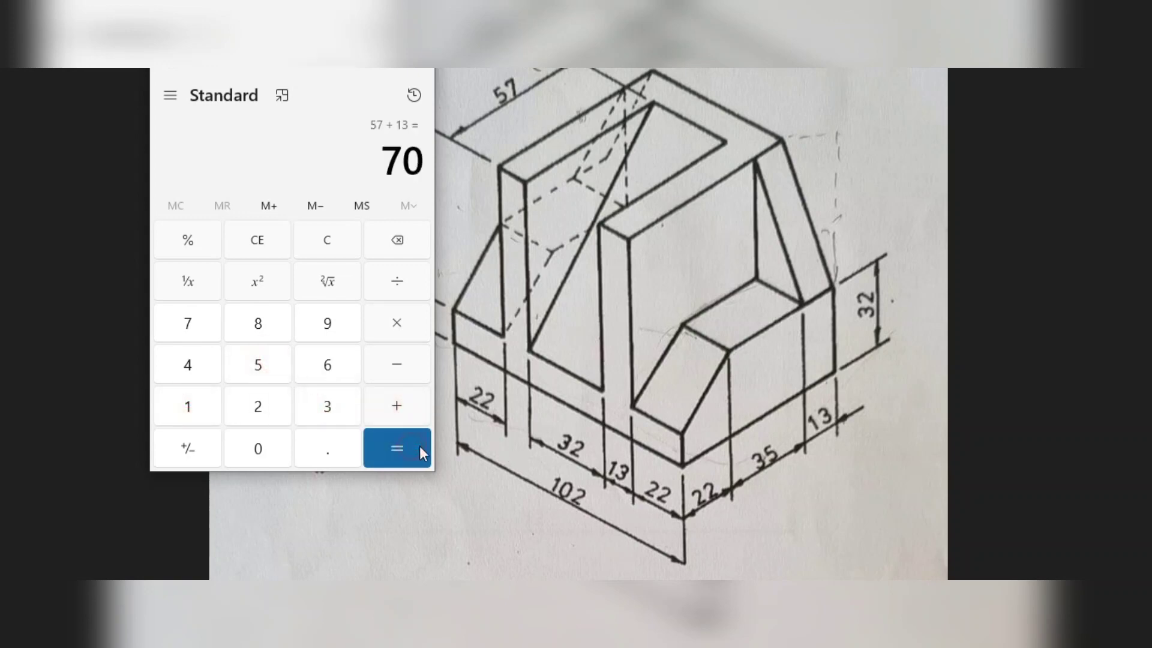
left_click(861, 459)
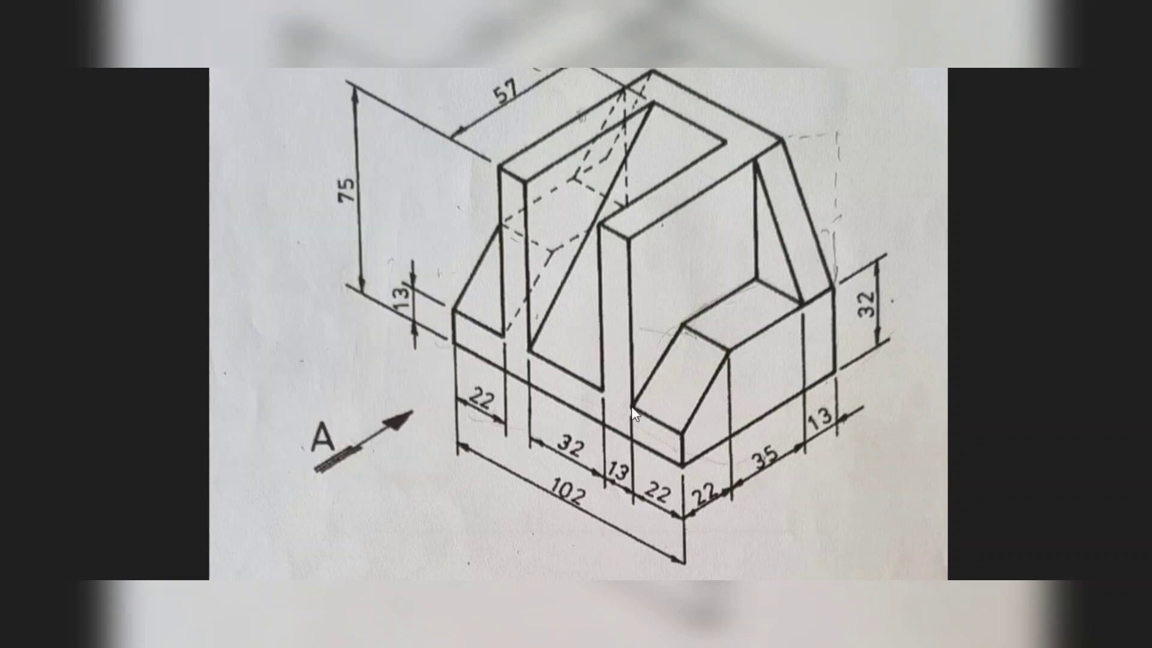
Step: Switch back to Tinkercad and set the yellow box's depth to 70 mm
key("alt+Tab")
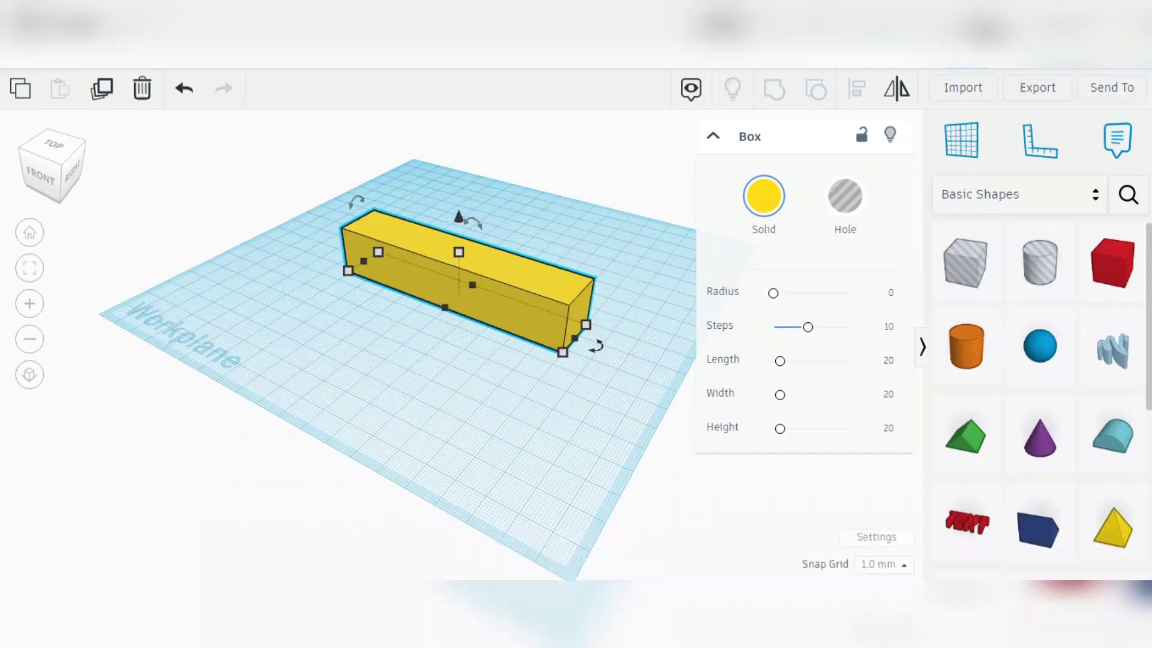
mouse_move(577, 364)
left_click(654, 371)
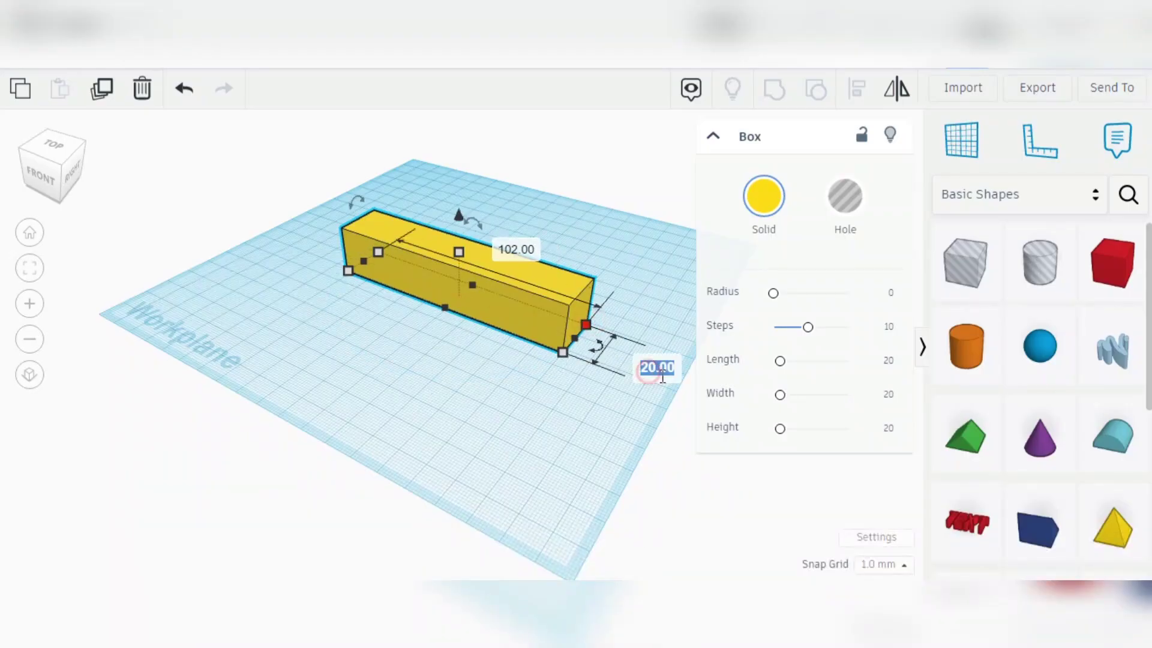
type("70")
key("Return")
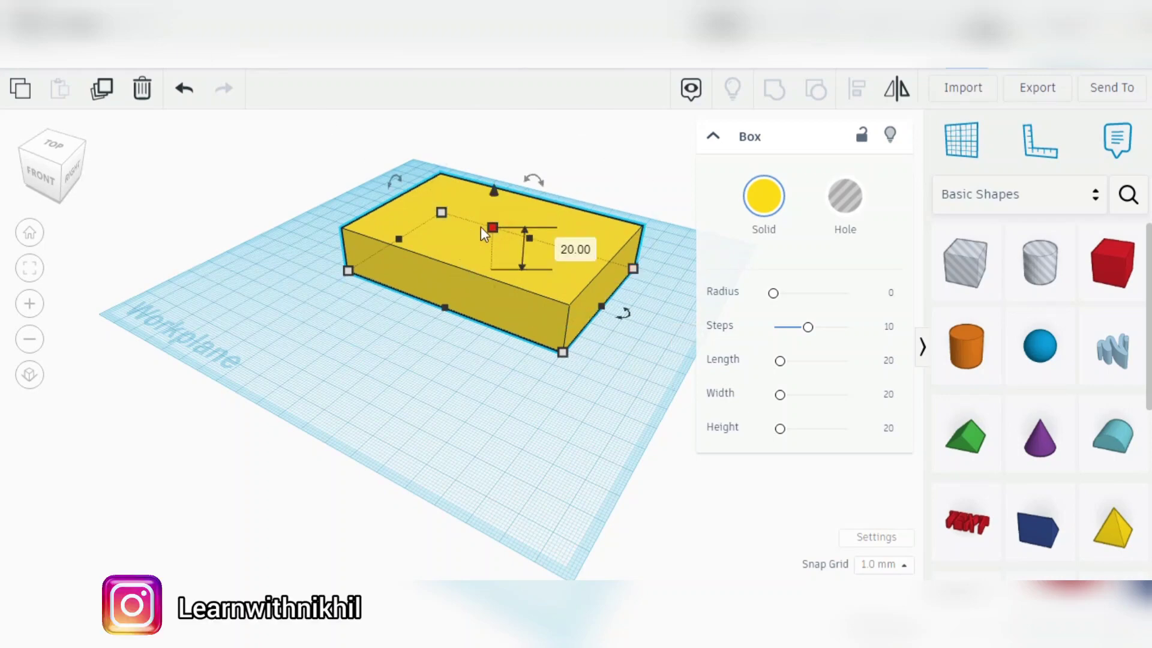
Step: Set the yellow box's height to 75 mm and reposition the box on the workplane
left_click(581, 247)
type("75")
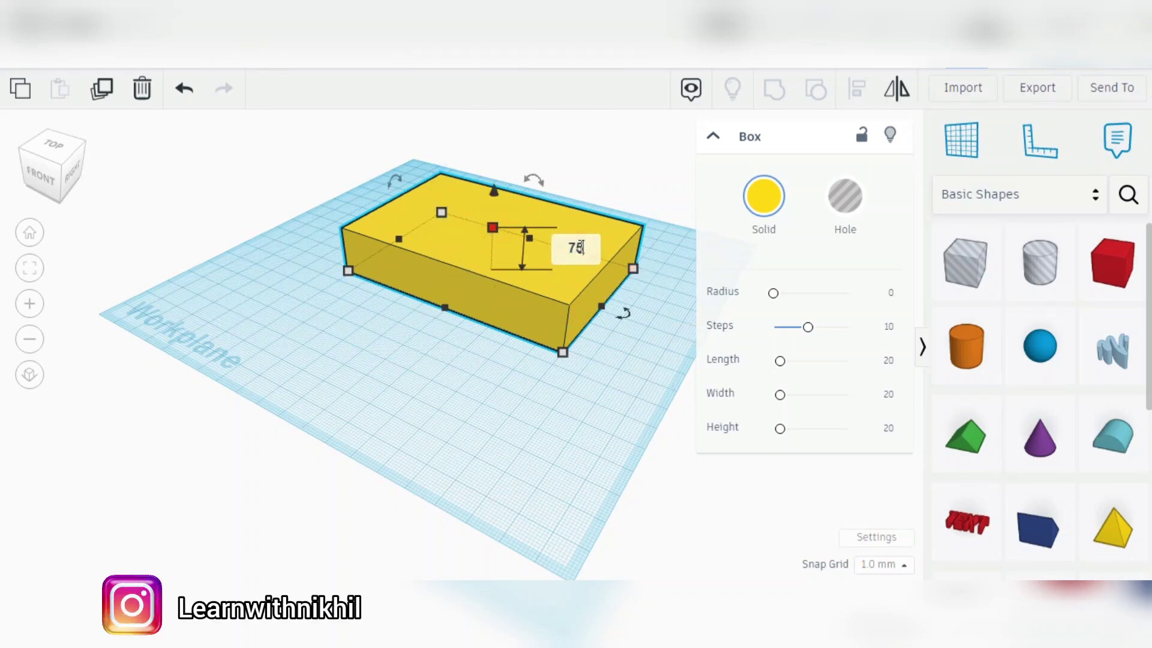
key("Return")
scroll(552, 445, "down", 2)
left_click_drag(560, 223, 542, 284)
scroll(646, 334, "down", 2)
right_click_drag(648, 329, 600, 309)
Step: Add a roof shape in front of the yellow box and rotate it 90° on the workplane
key("alt+Tab")
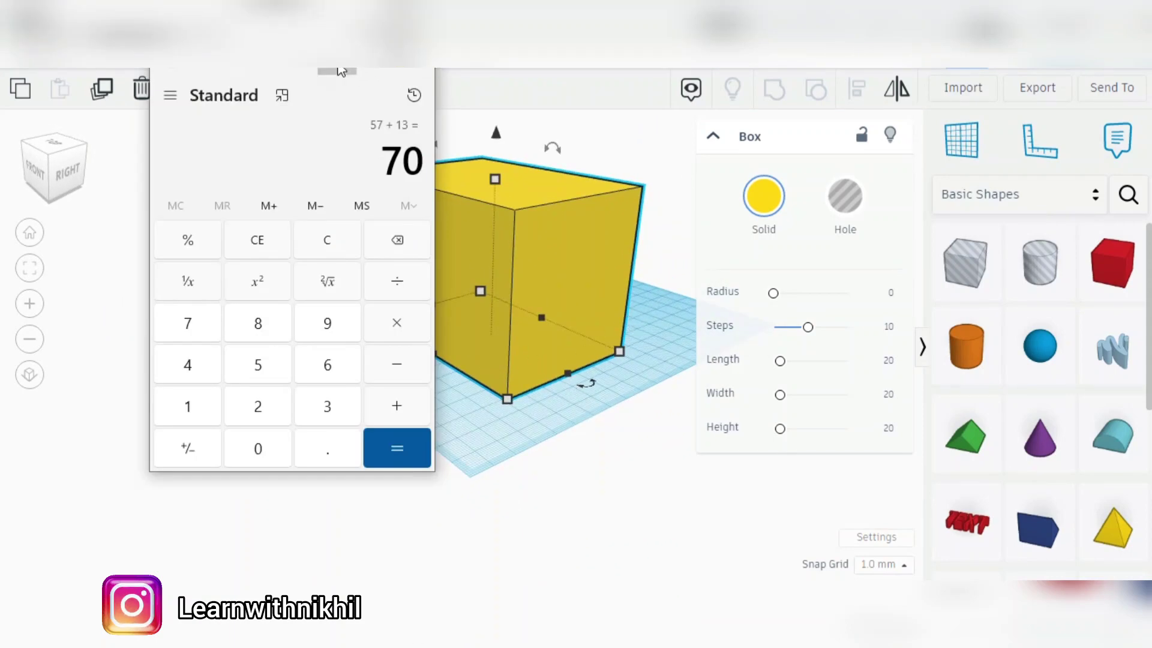
left_click(333, 55)
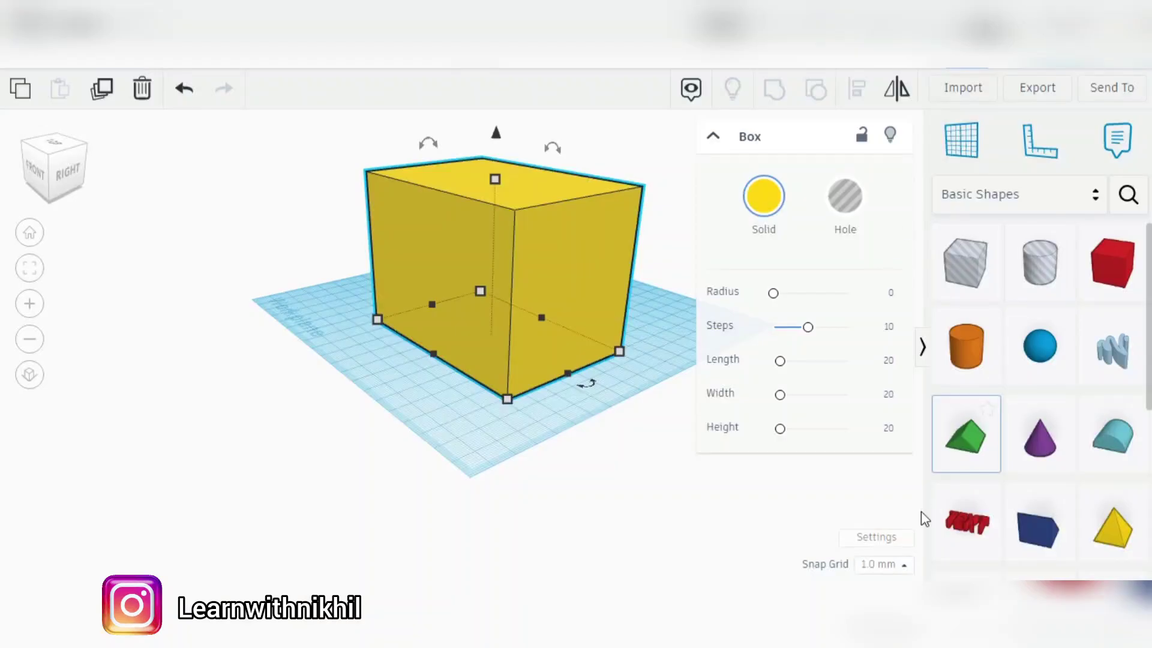
left_click(864, 507)
left_click_drag(978, 450, 446, 368)
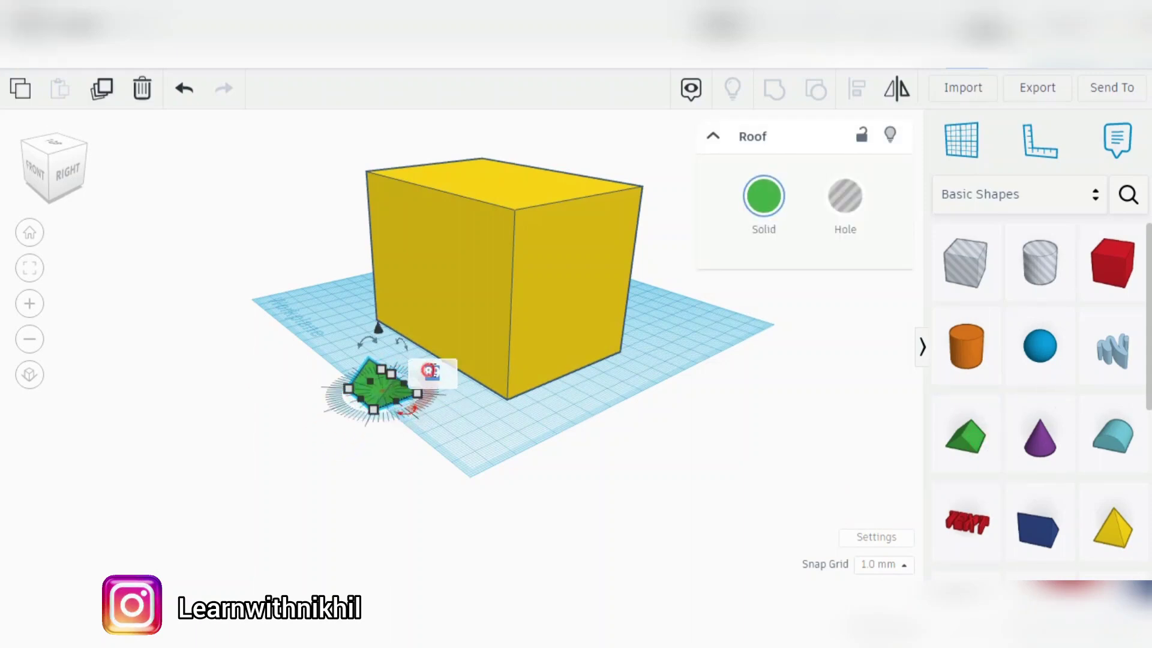
type("90")
key("Return")
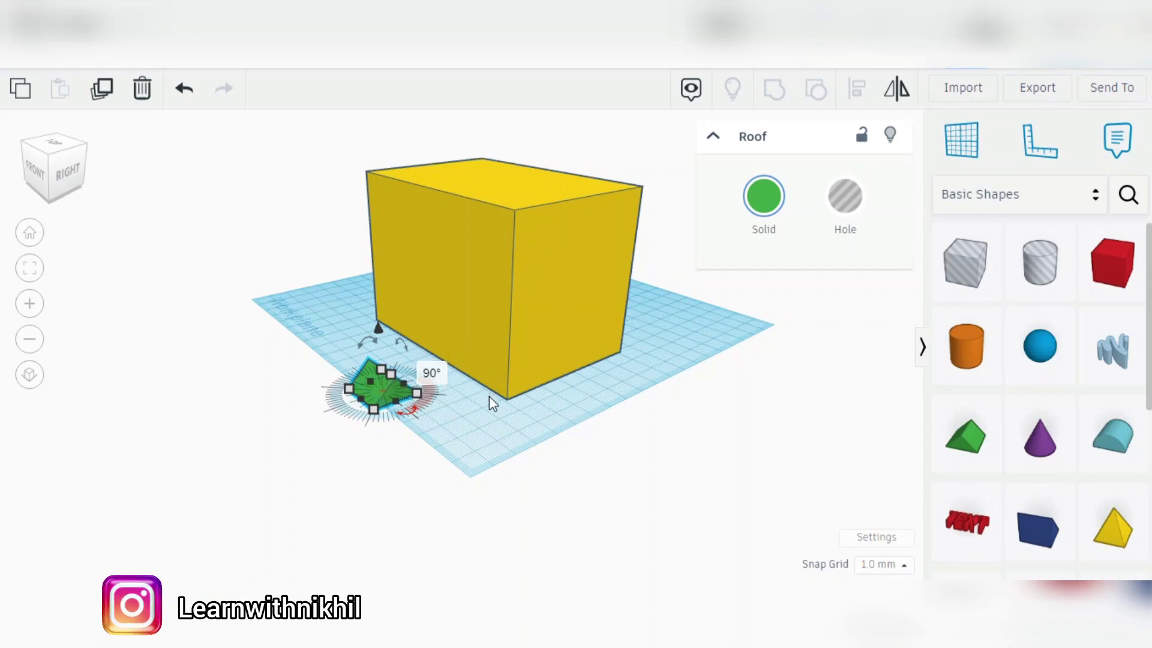
Step: Enlarge the green roof shape and tip it over so its sloping face points downward
left_click(455, 444)
middle_click_drag(444, 443, 361, 452)
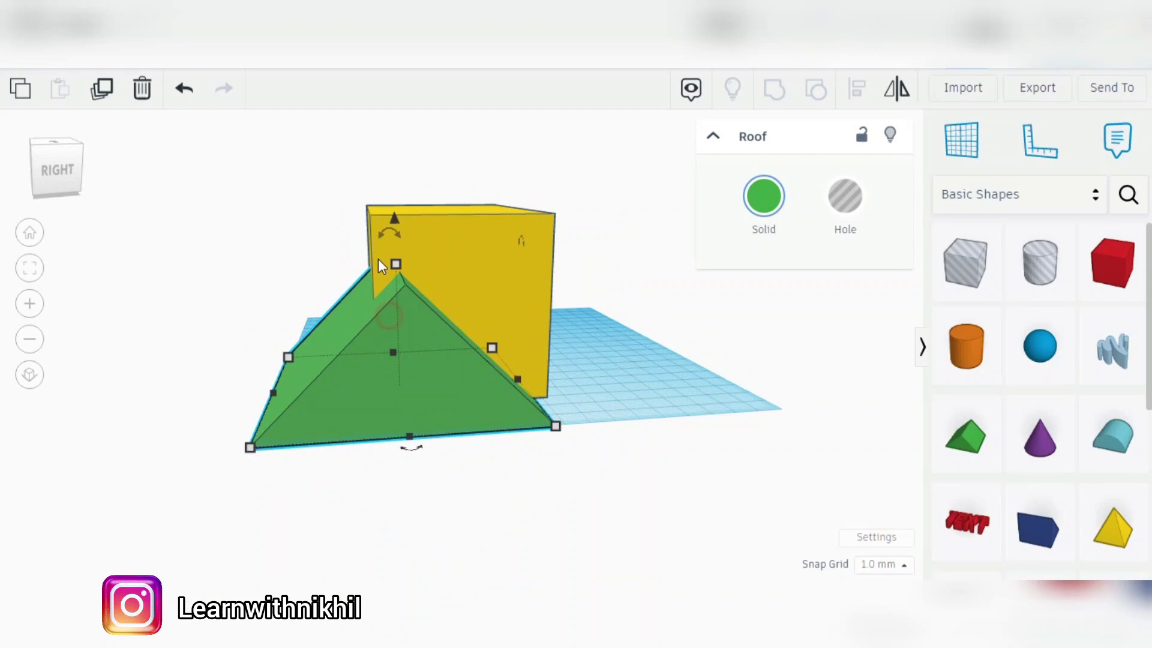
left_click_drag(378, 258, 236, 158)
left_click_drag(441, 239, 443, 169)
right_click_drag(380, 358, 660, 480)
left_click_drag(549, 504, 502, 485)
Step: Position the green wedge so it cuts into the middle of the yellow box from the front
right_click_drag(574, 224, 368, 234)
left_click_drag(371, 264, 359, 258)
middle_click_drag(559, 380, 623, 339)
mouse_move(622, 339)
right_mouse_down()
mouse_move(640, 354)
mouse_move(614, 345)
right_mouse_up()
left_click_drag(399, 229, 481, 199)
middle_click_drag(345, 321, 422, 297)
right_click_drag(395, 359, 685, 382)
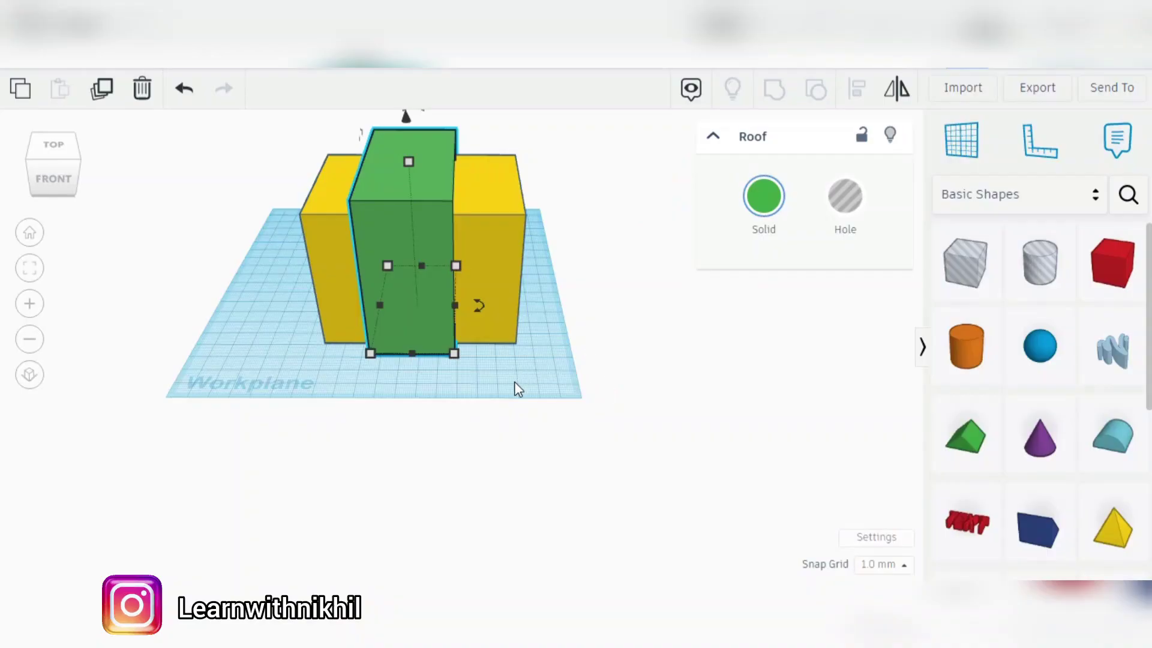
Step: Check the green wedge against the box from the side and front, and set its width to 32 mm
right_click_drag(515, 384, 249, 370)
scroll(468, 375, "up", 5)
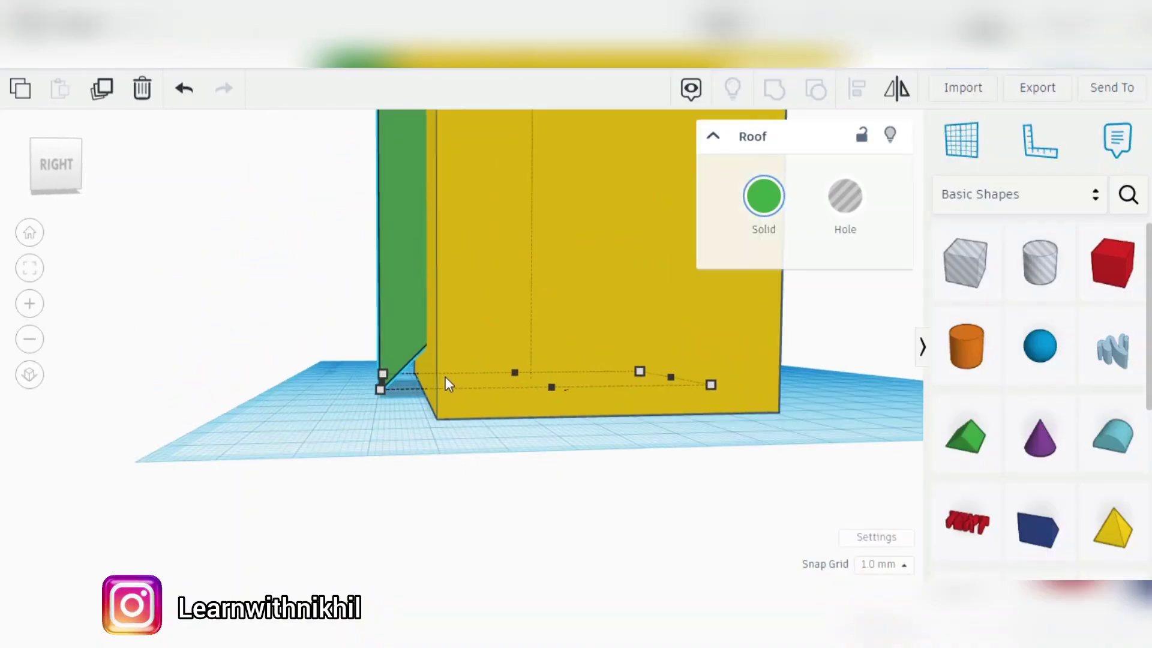
scroll(516, 372, "down", 6)
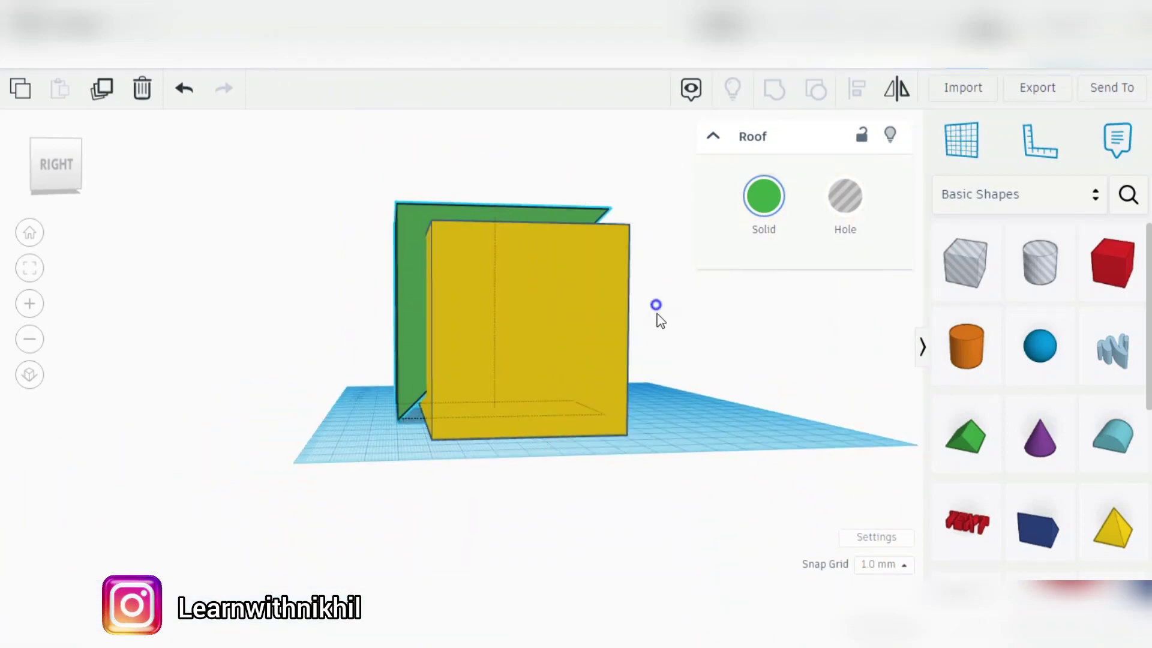
right_click_drag(660, 321, 810, 368)
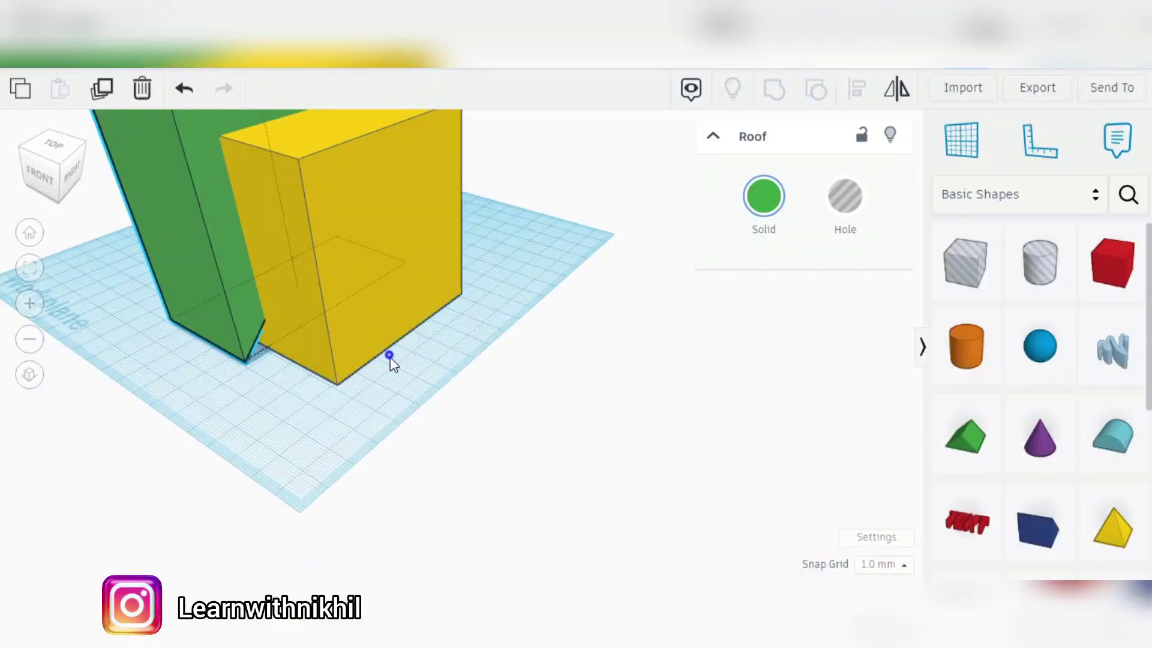
scroll(540, 352, "up", 5)
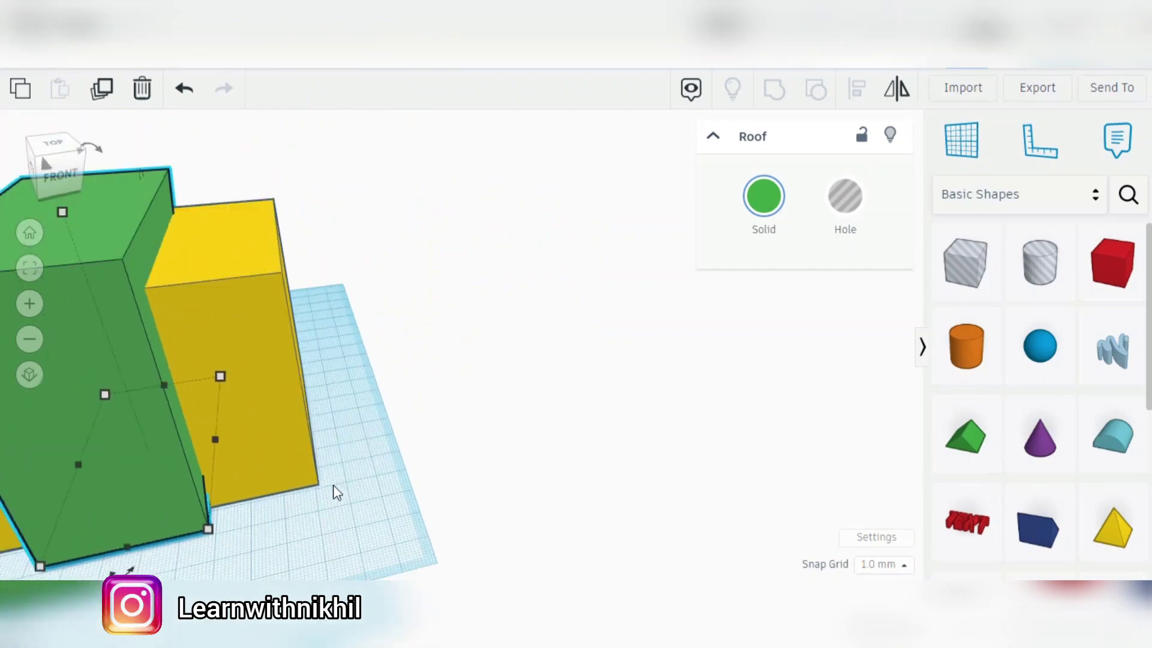
key("f")
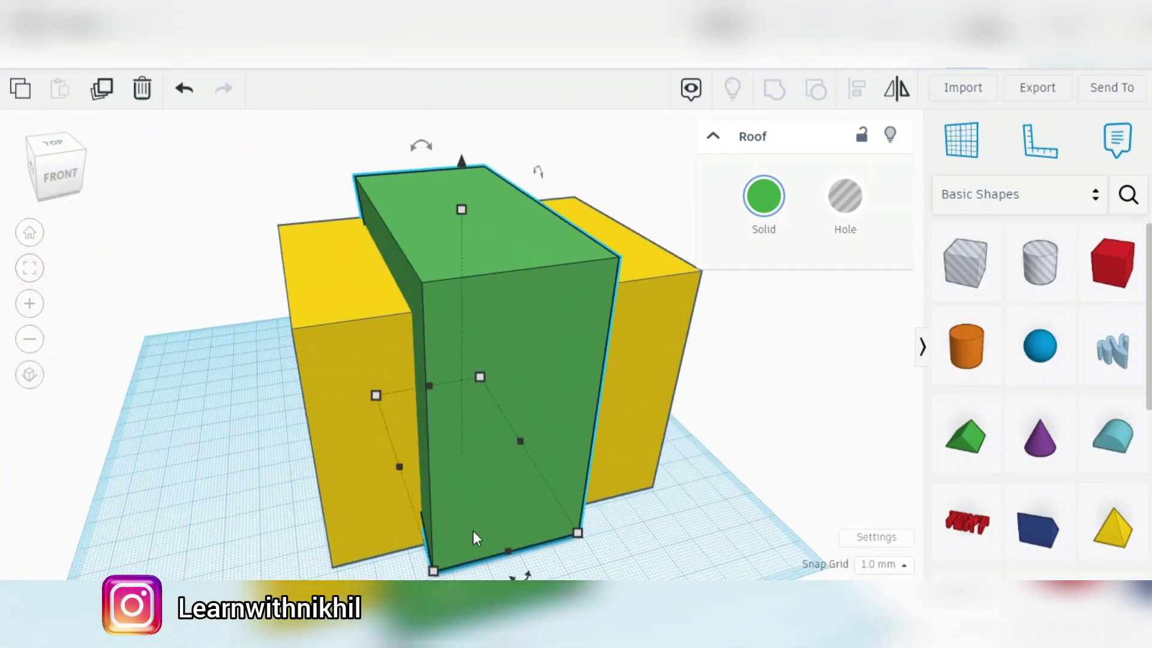
scroll(480, 542, "down", 3)
middle_click_drag(592, 556, 576, 485)
mouse_move(438, 491)
left_click(522, 547)
type("32")
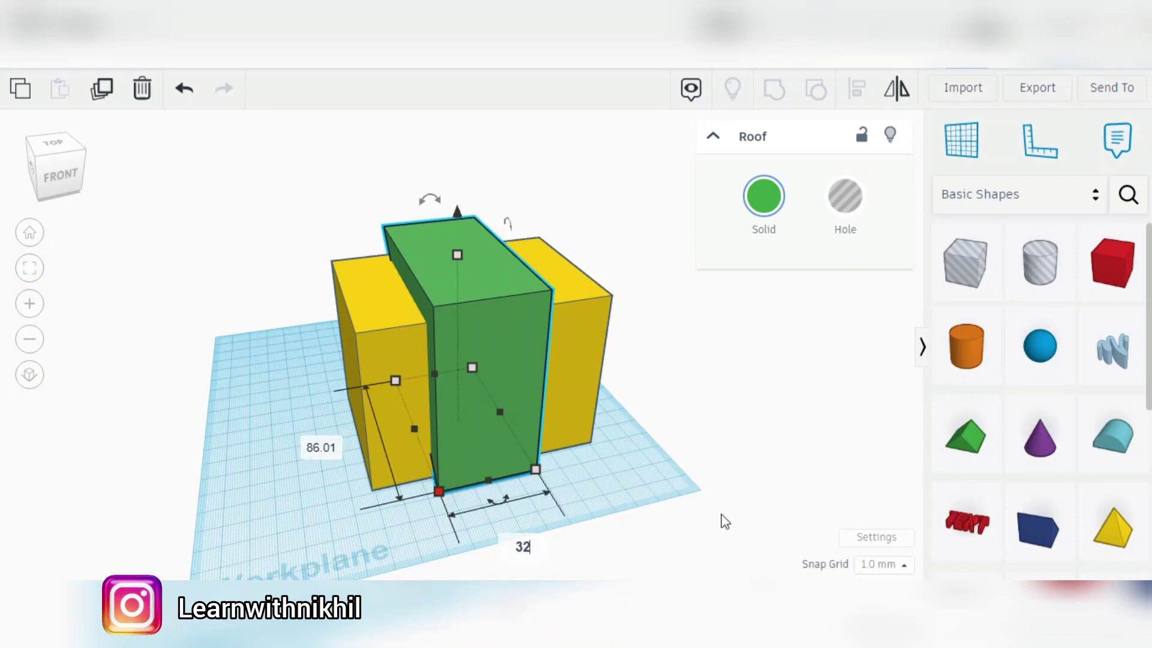
key("Return")
Step: Align the green wedge and the yellow box to a common centre along the box's 102 mm width
key("ctrl+a")
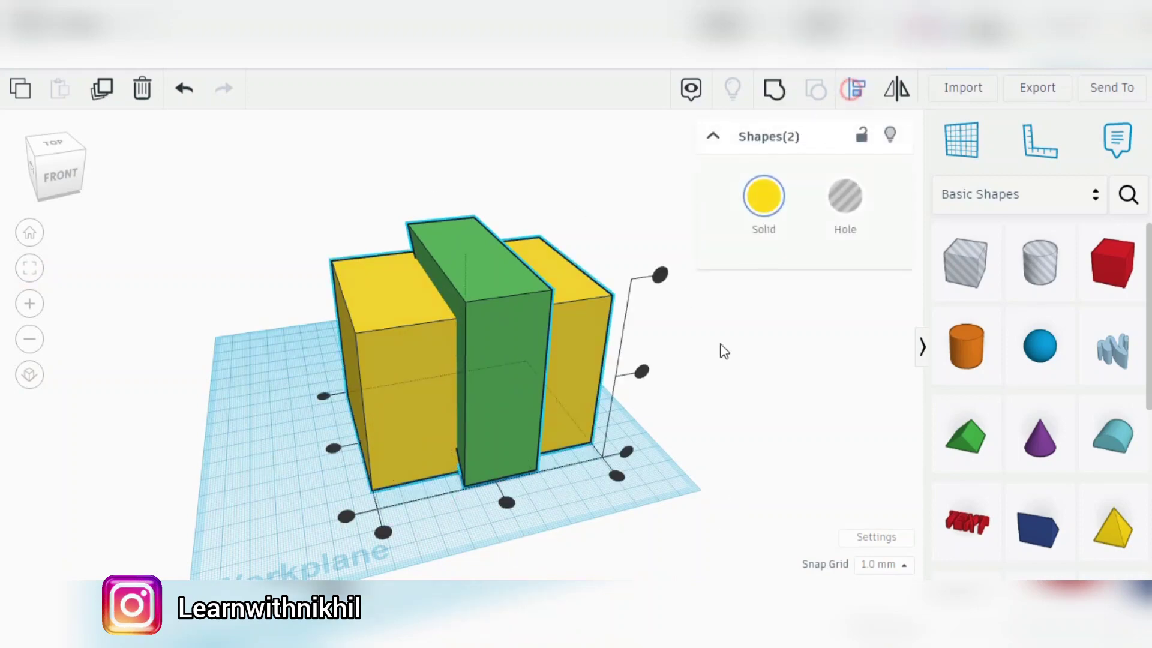
left_click(507, 502)
right_click_drag(713, 424, 620, 404)
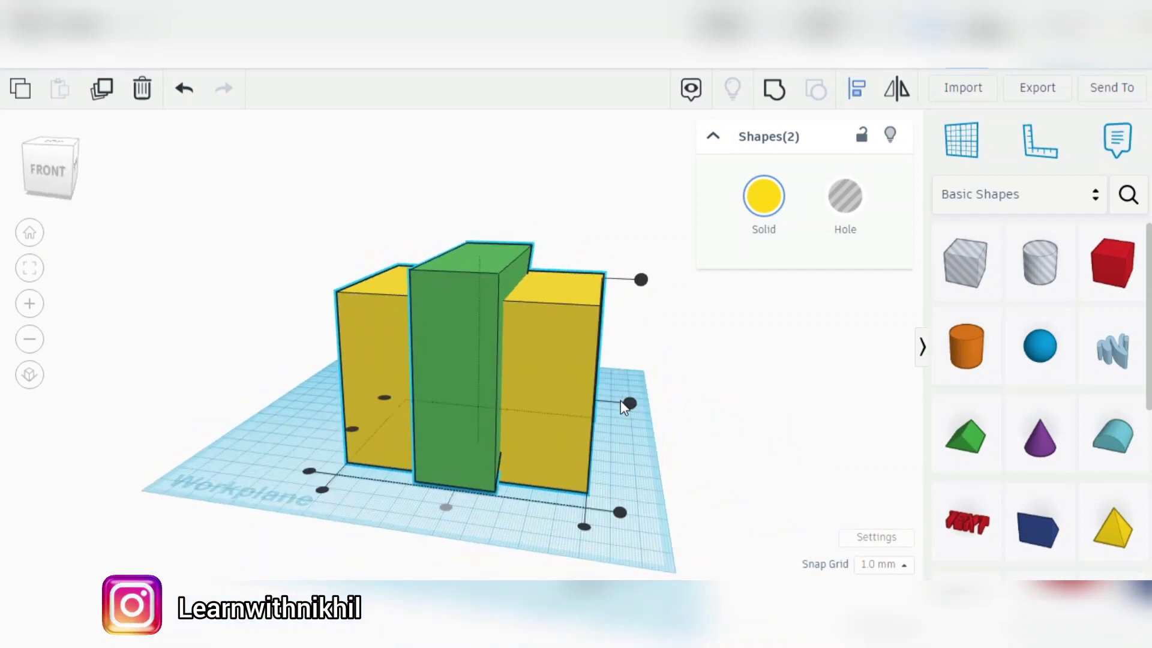
left_click(781, 107)
key("ctrl+z")
left_click(436, 310)
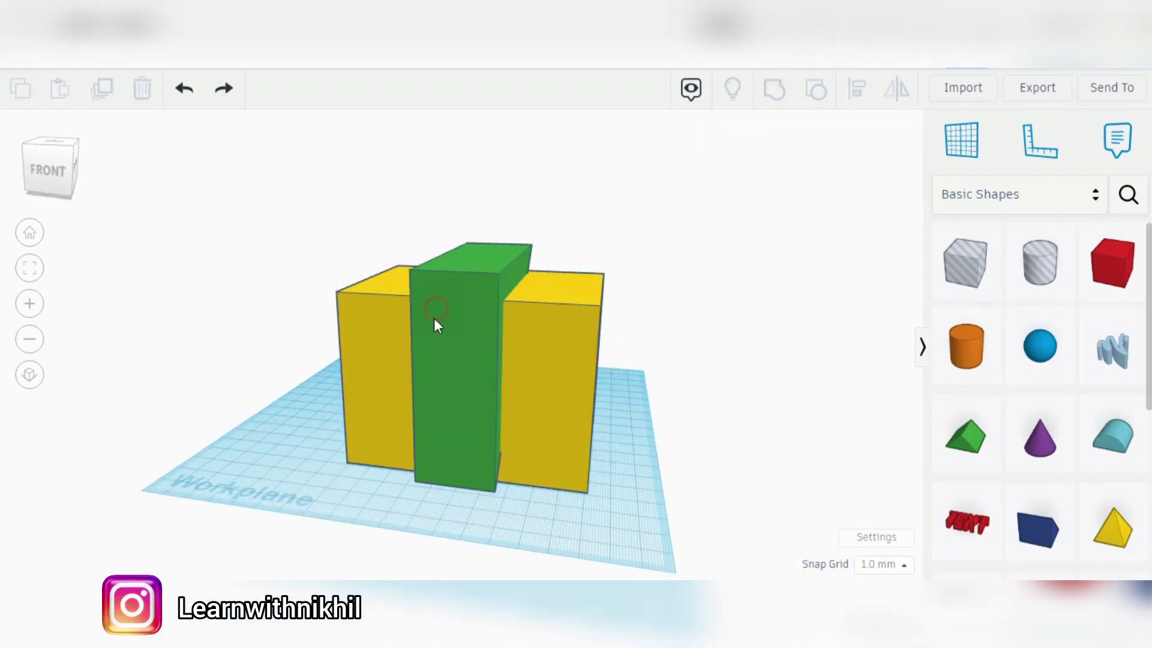
left_click(972, 271)
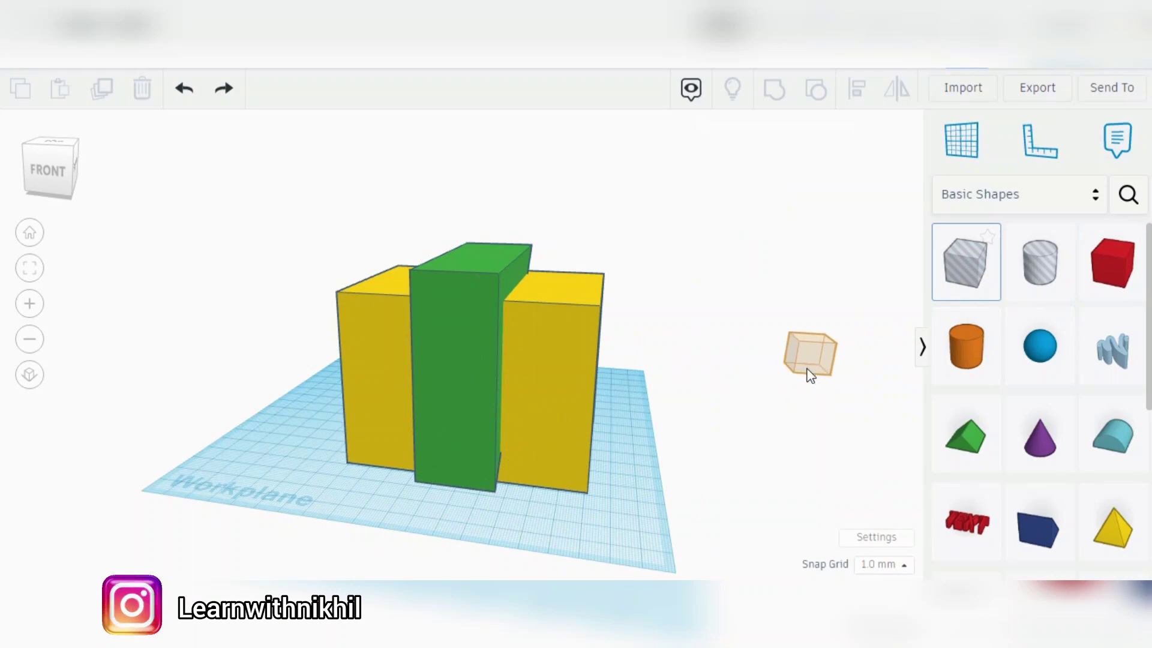
key("Escape")
Step: Turn the green wedge into a hole and group it with the yellow box to cut the sloped central slot
left_click(463, 321)
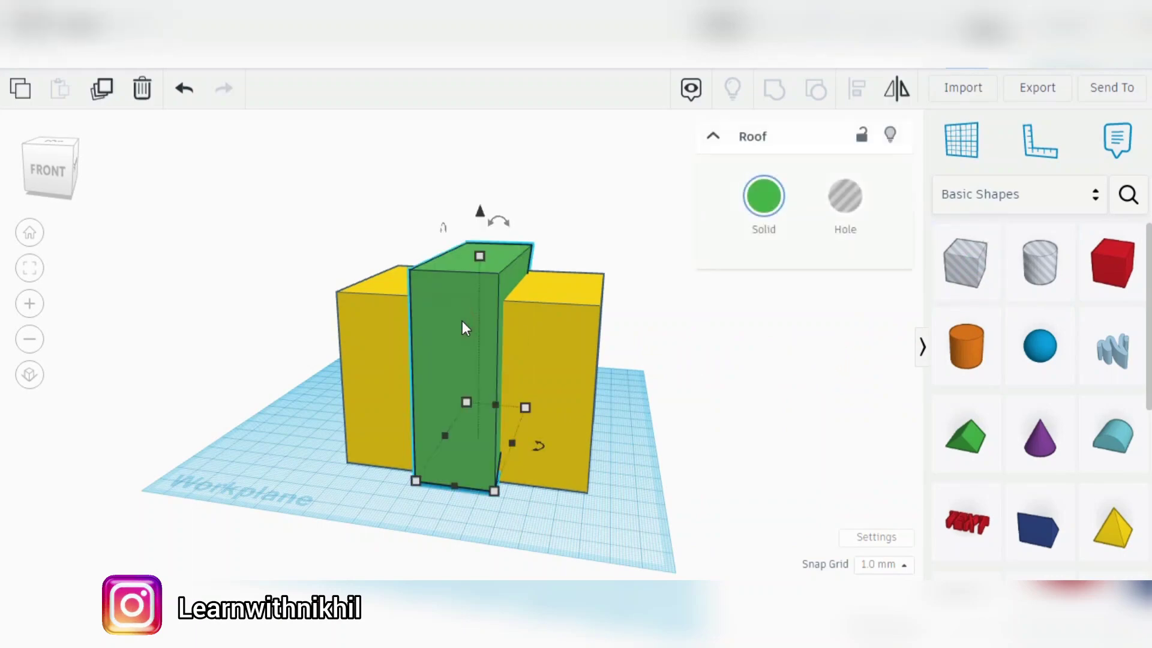
left_click(846, 210)
key("ctrl+a")
key("ctrl+g")
left_click(800, 375)
right_click_drag(800, 375, 754, 408)
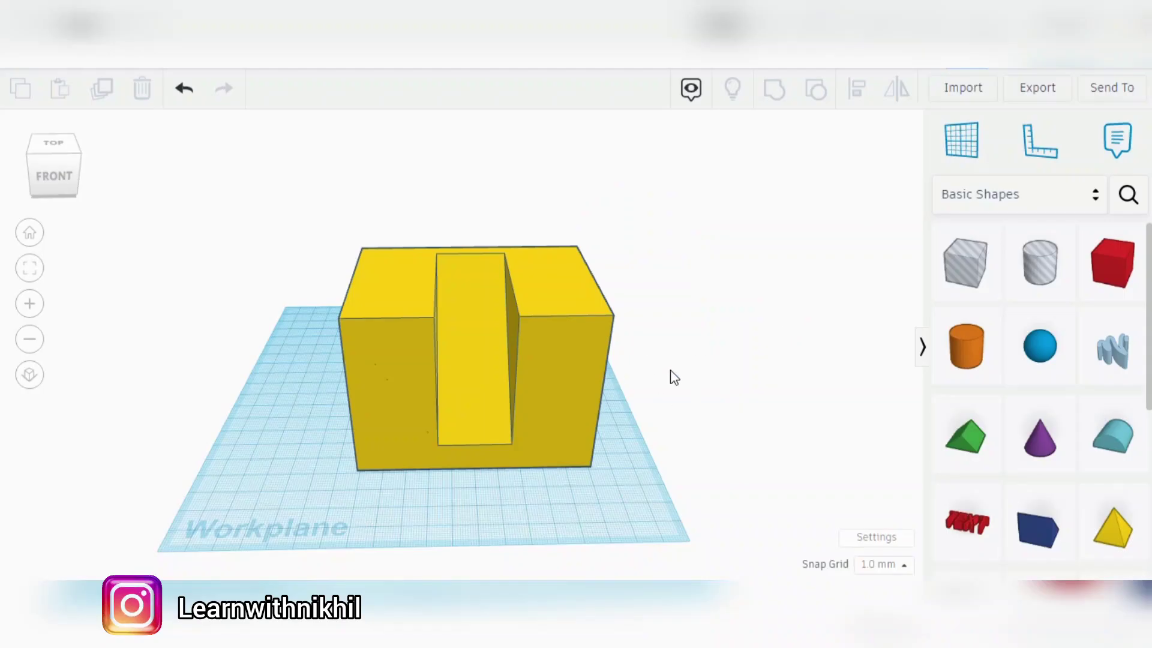
Step: Place a box hole on the workplane beside the yellow block's front left corner and check the block's footprint dimensions
left_click_drag(997, 257, 243, 480)
left_click(370, 463)
mouse_move(359, 469)
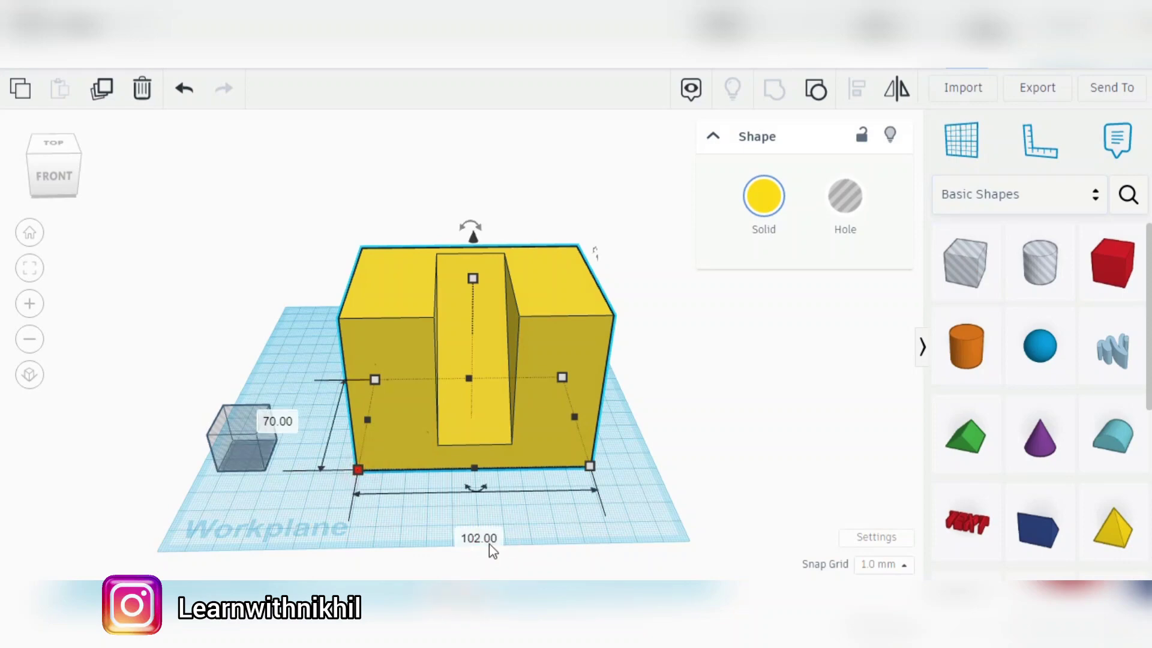
left_click(219, 449)
right_click_drag(376, 441, 340, 481)
left_click(270, 507)
scroll(319, 531, "down", 1)
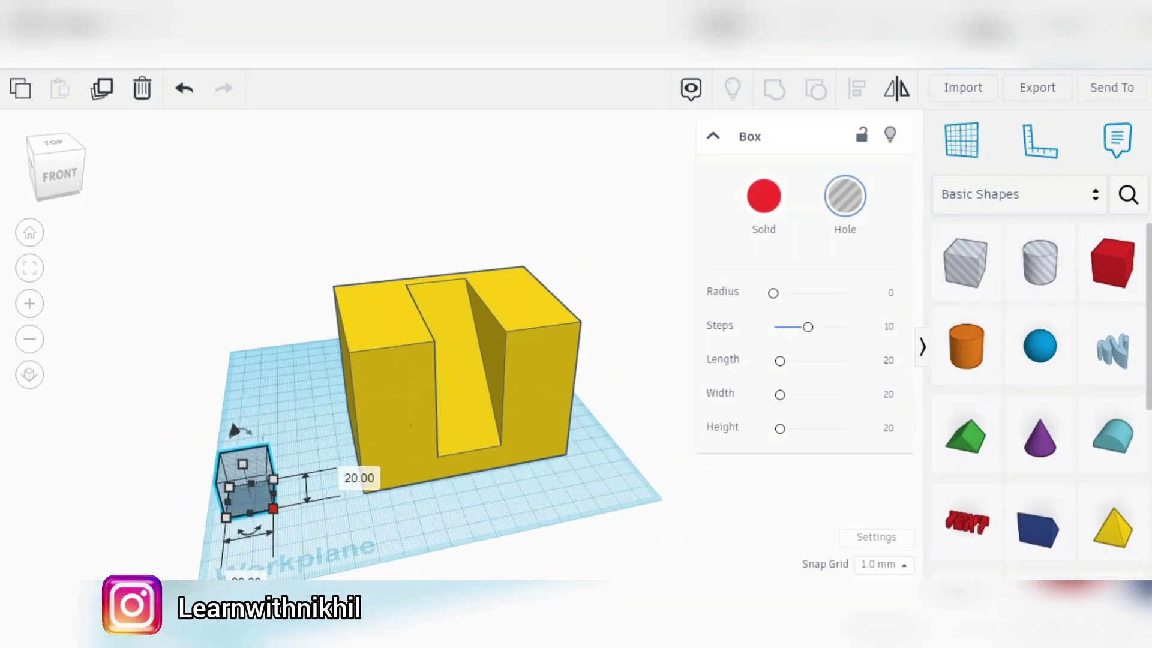
Step: Switch to the calculator and divide the block's 102 mm width by 2
key("alt+Tab")
left_click(271, 243)
left_click(201, 408)
left_click(270, 450)
left_click(272, 409)
left_click(399, 280)
left_click(276, 407)
left_click(411, 449)
left_click(134, 378)
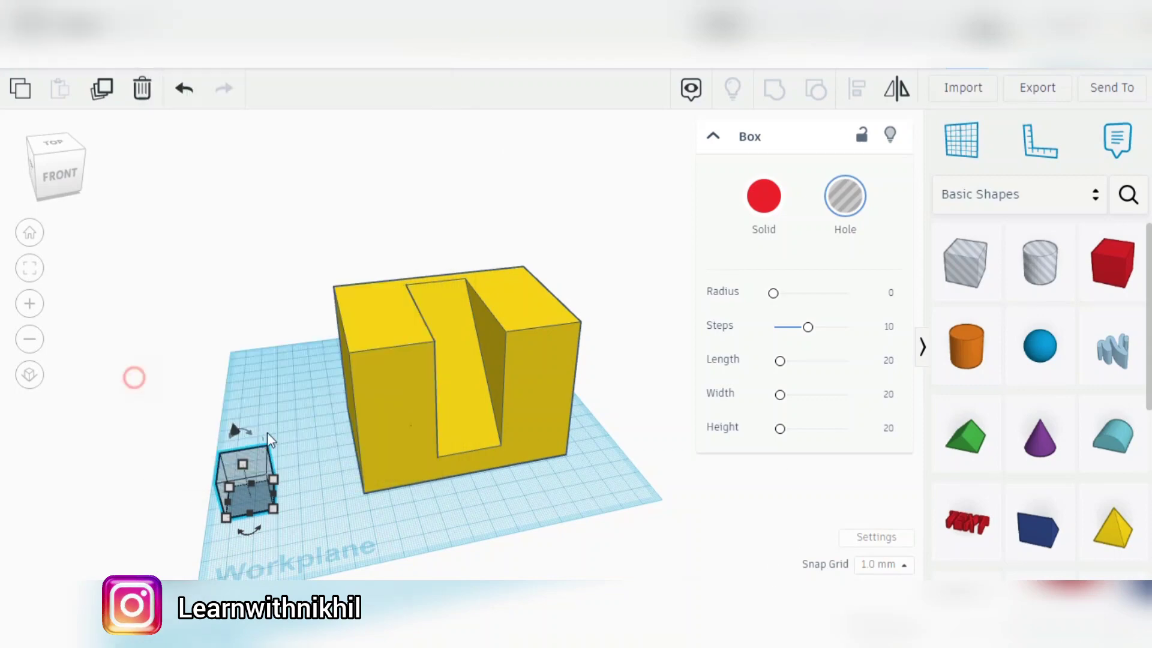
Step: Set the box hole's width to 51 mm, along the block's 102 mm side
left_click(274, 509)
scroll(247, 564, "down", 1)
left_click(244, 477)
left_click_drag(252, 396, 259, 396)
key("ctrl+z")
left_click_drag(256, 473, 292, 463)
left_click(273, 518)
type("56")
key("BackSpace")
type("1")
key("Return")
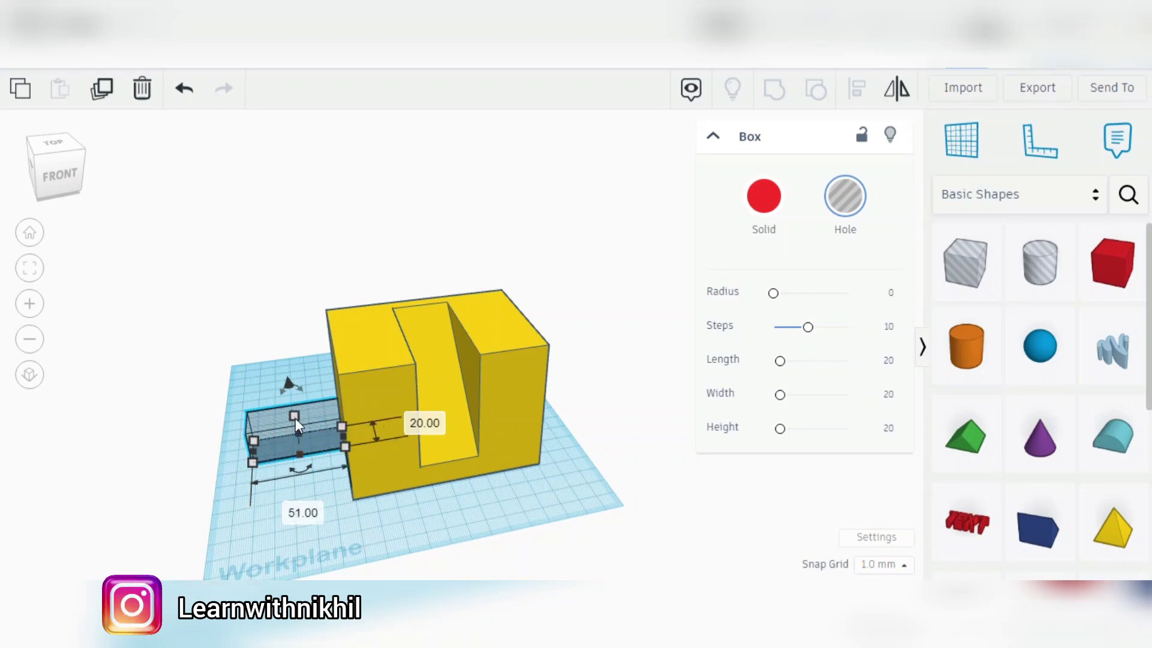
Step: Stretch the box hole taller than the yellow block and set its depth to 80 mm
left_click_drag(295, 415, 270, 267)
right_click_drag(322, 535, 474, 498)
left_click(19, 276)
right_click_drag(292, 465, 484, 465)
left_click(443, 540)
type("60")
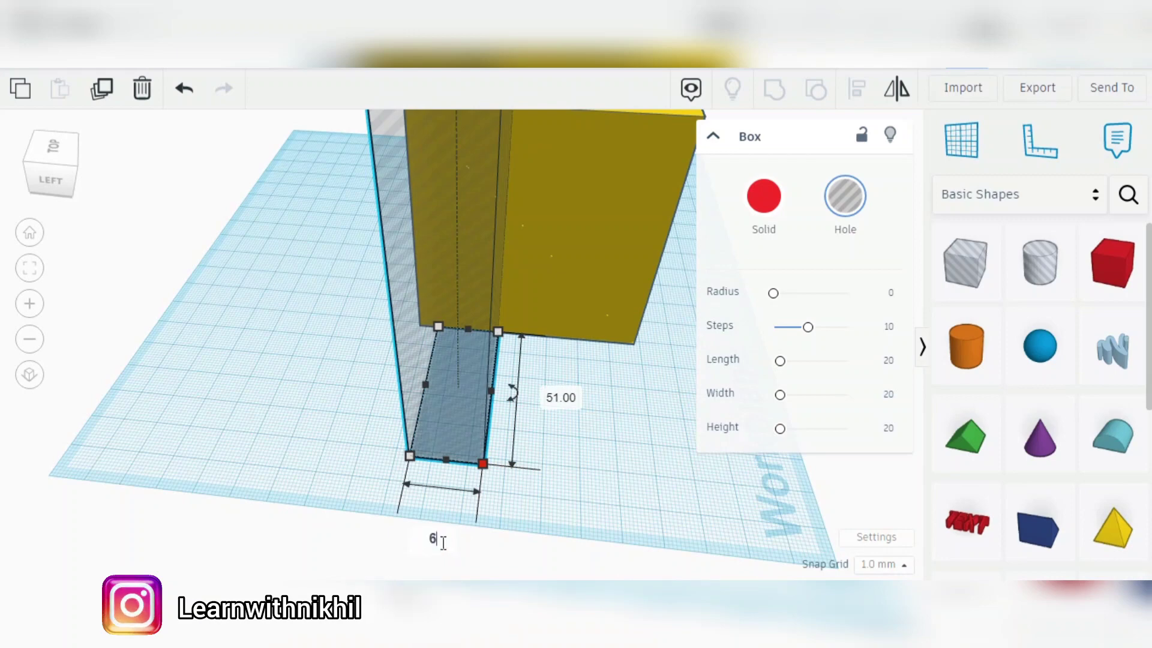
key("BackSpace")
key("BackSpace")
type("80")
key("Return")
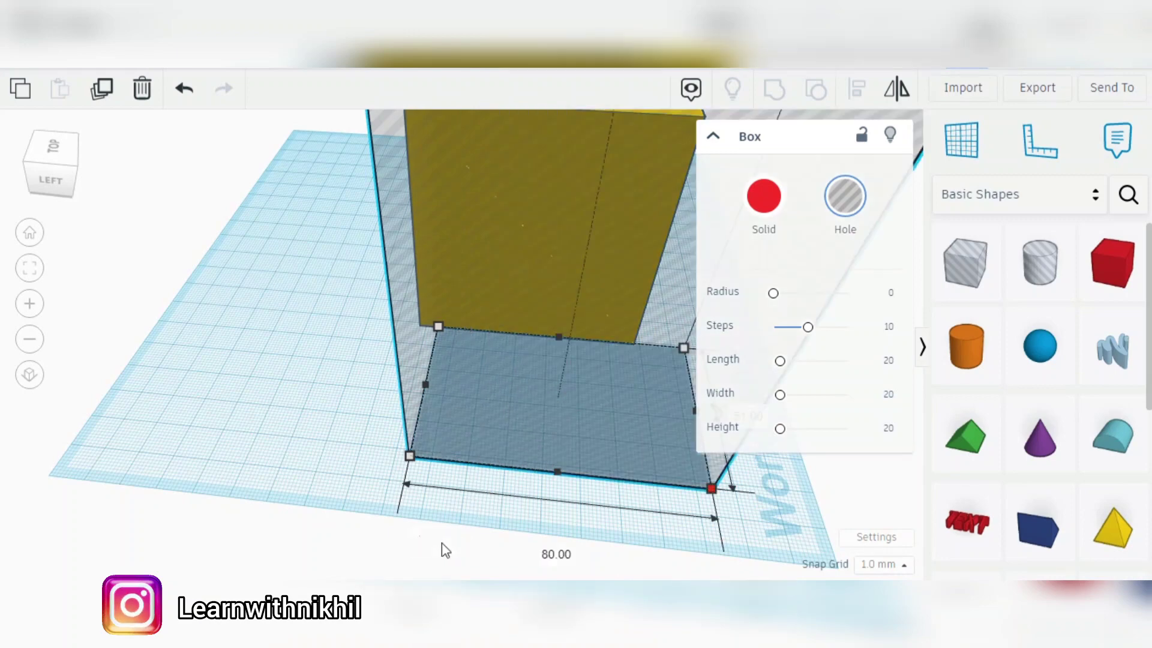
Step: Align the box hole flush with the yellow block's left side
middle_click_drag(801, 492, 528, 464)
right_click_drag(528, 464, 186, 384)
scroll(504, 448, "down", 4)
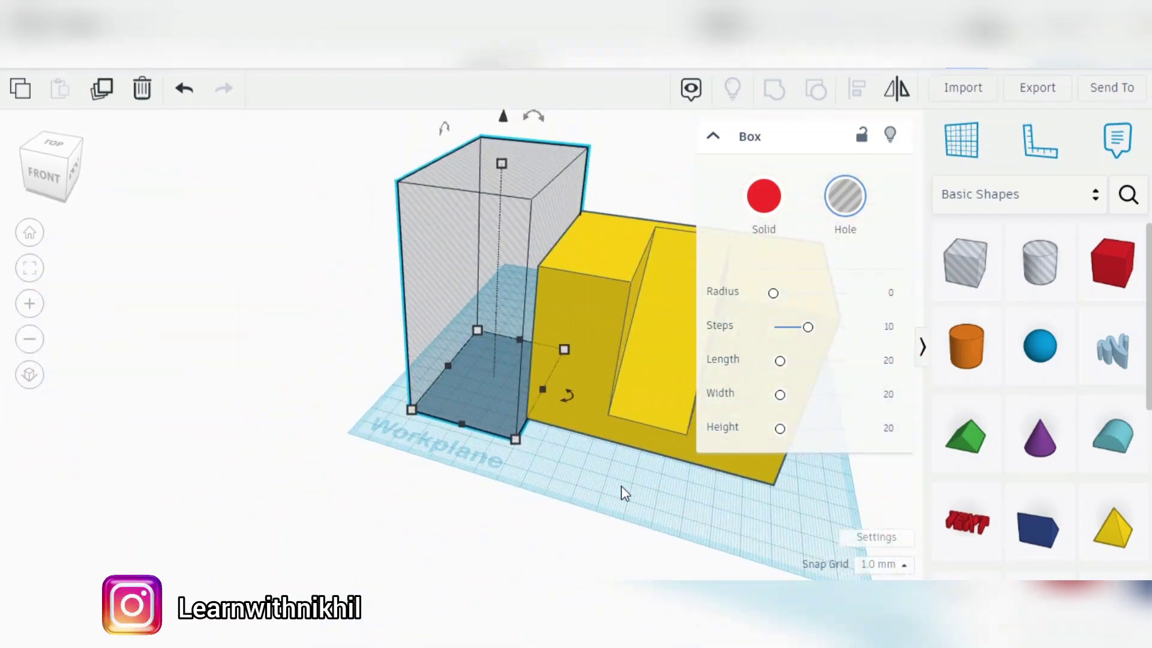
key("ctrl+a")
left_click(857, 88)
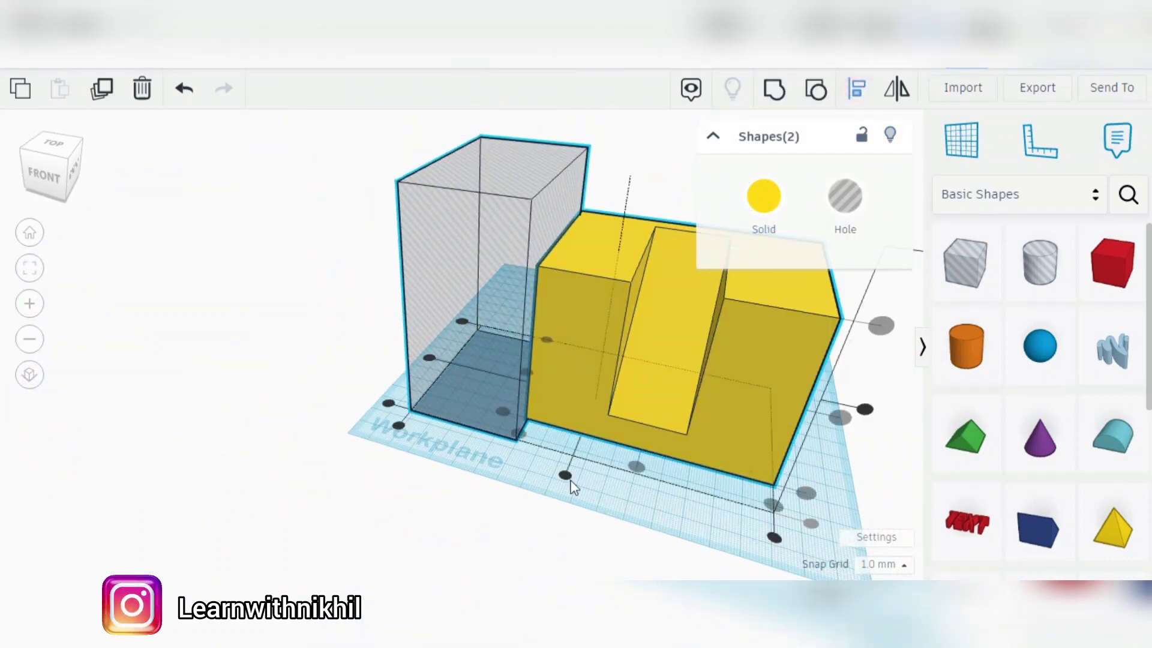
left_click(400, 424)
right_click_drag(764, 432, 649, 272)
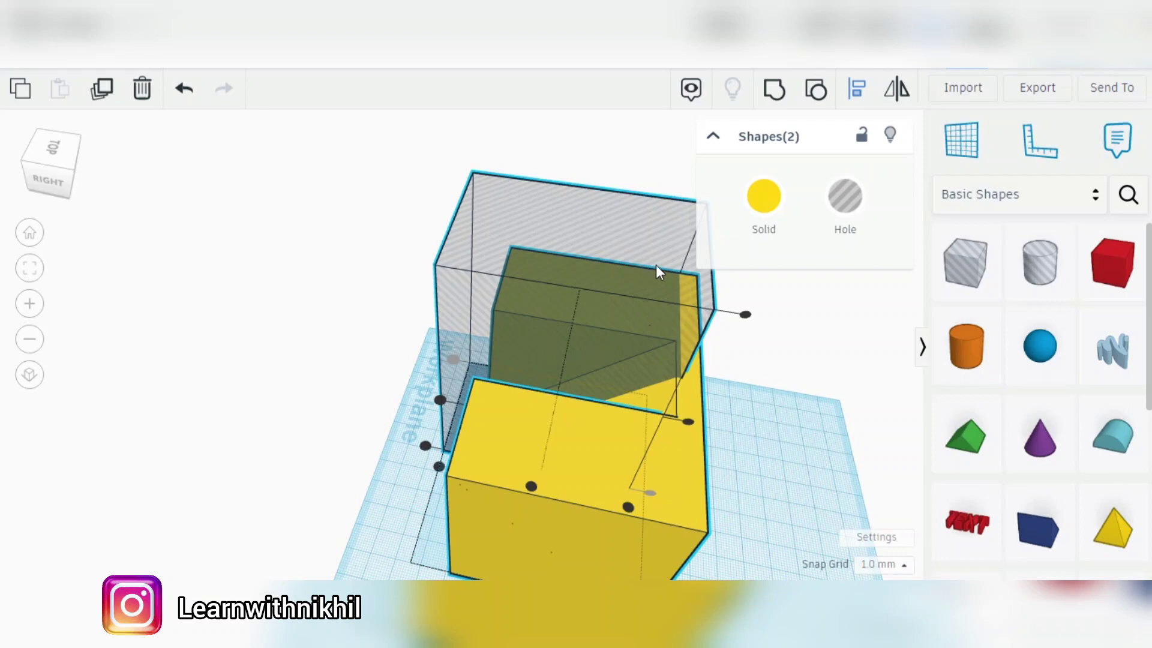
Step: Nudge the box hole along the block's depth so it extends past both the front and back faces
left_click(683, 318)
left_click(632, 279)
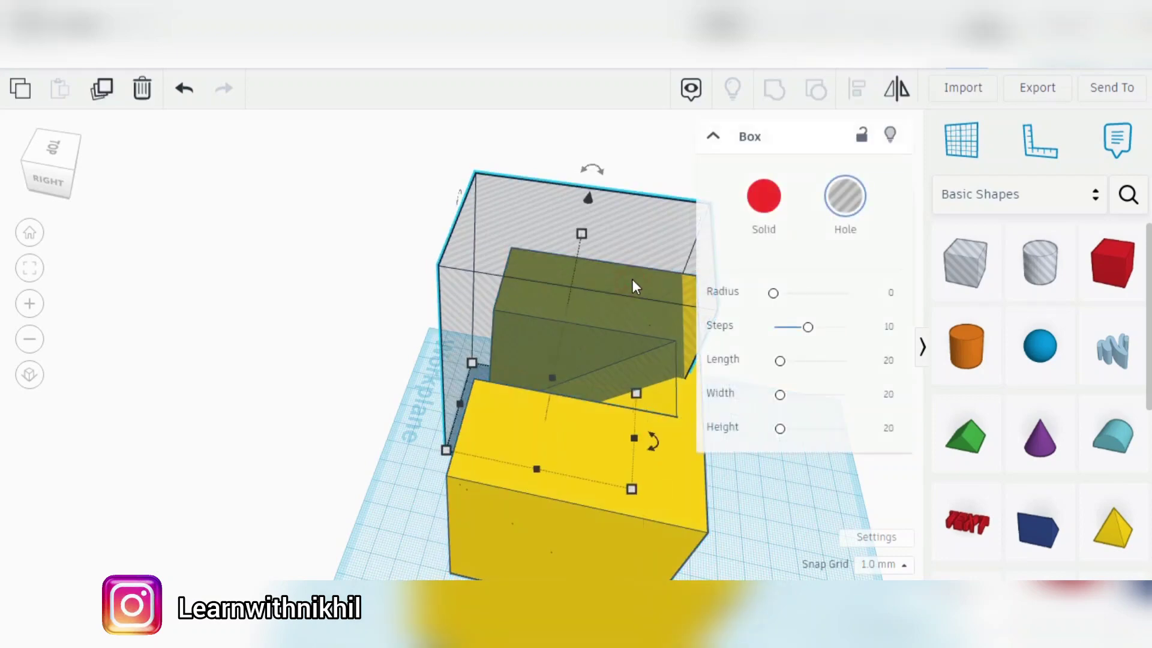
key("Right")
key("Right")
key("Right")
right_click_drag(362, 362, 711, 362)
left_click(696, 391)
left_click(639, 379)
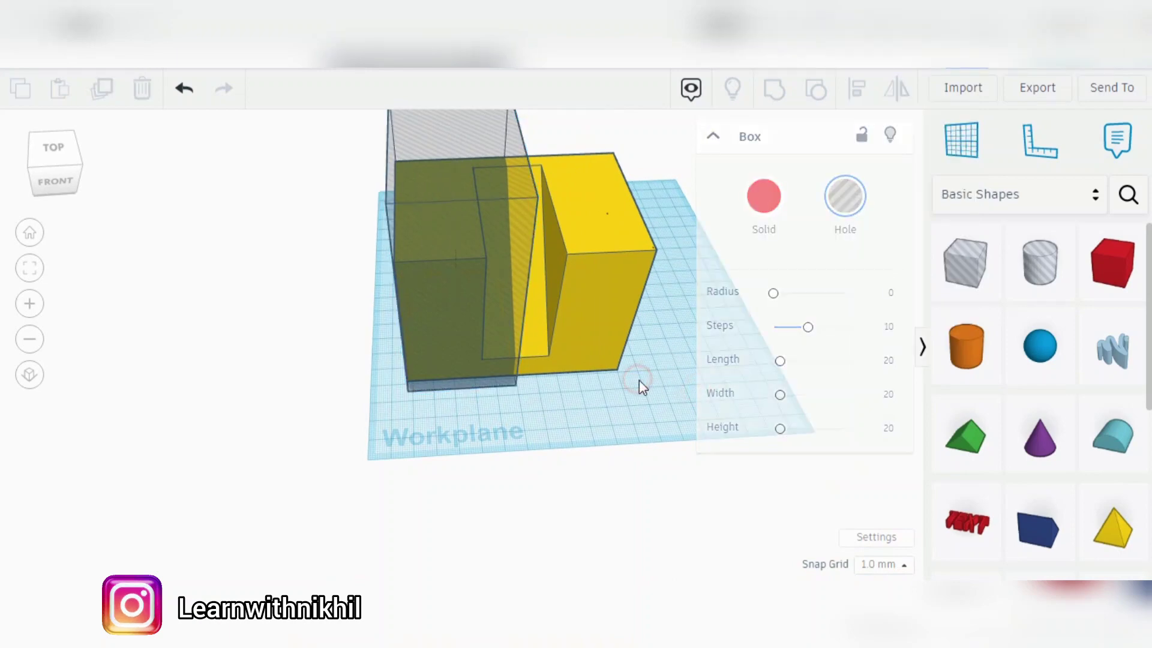
Step: Group the box hole with the yellow block to cut away its left half
key("ctrl+a")
key("ctrl+g")
left_click(722, 365)
right_click_drag(722, 364, 782, 388)
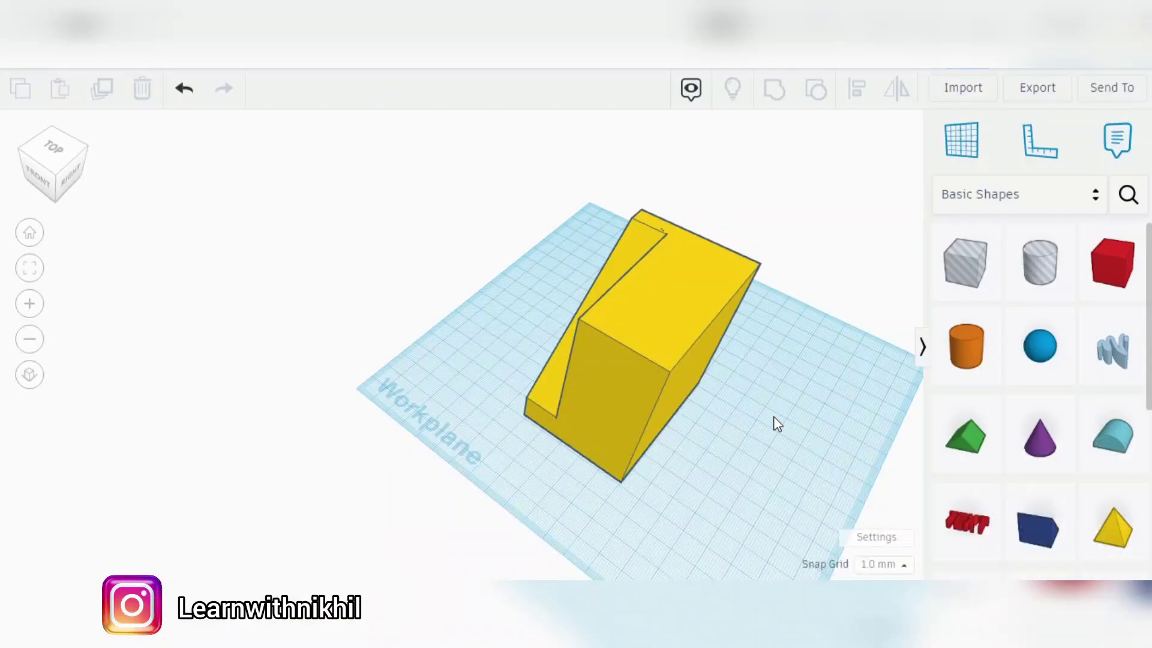
right_click_drag(779, 412, 781, 367)
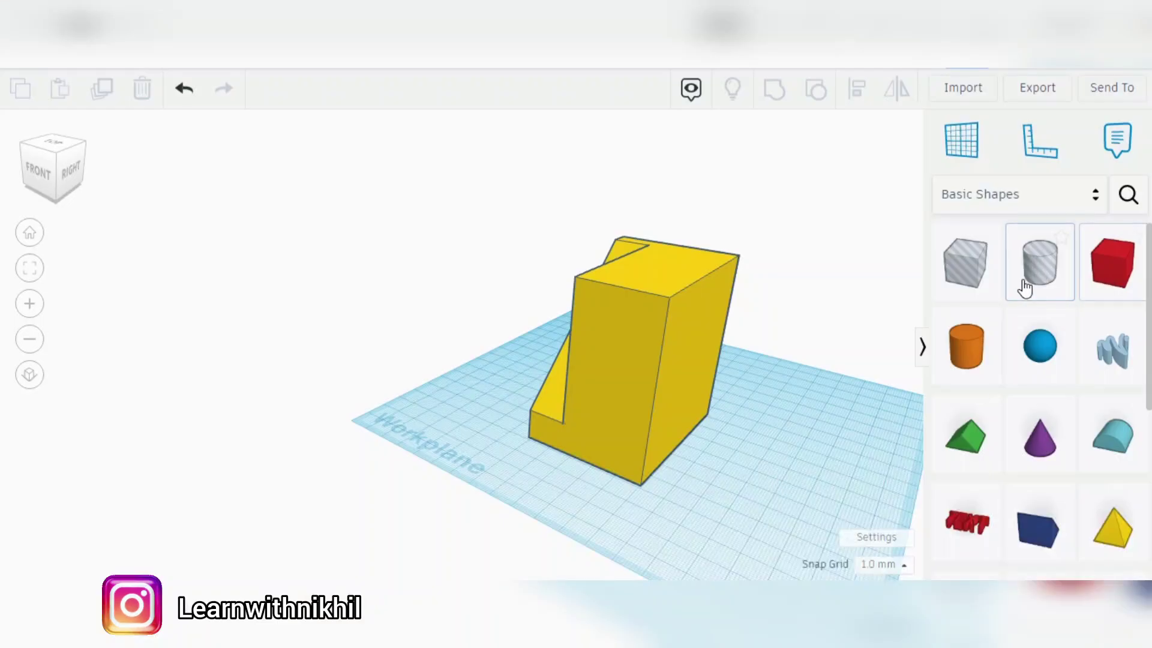
Step: Place another box hole beside the half block and set its width to 22 mm
left_click(991, 276)
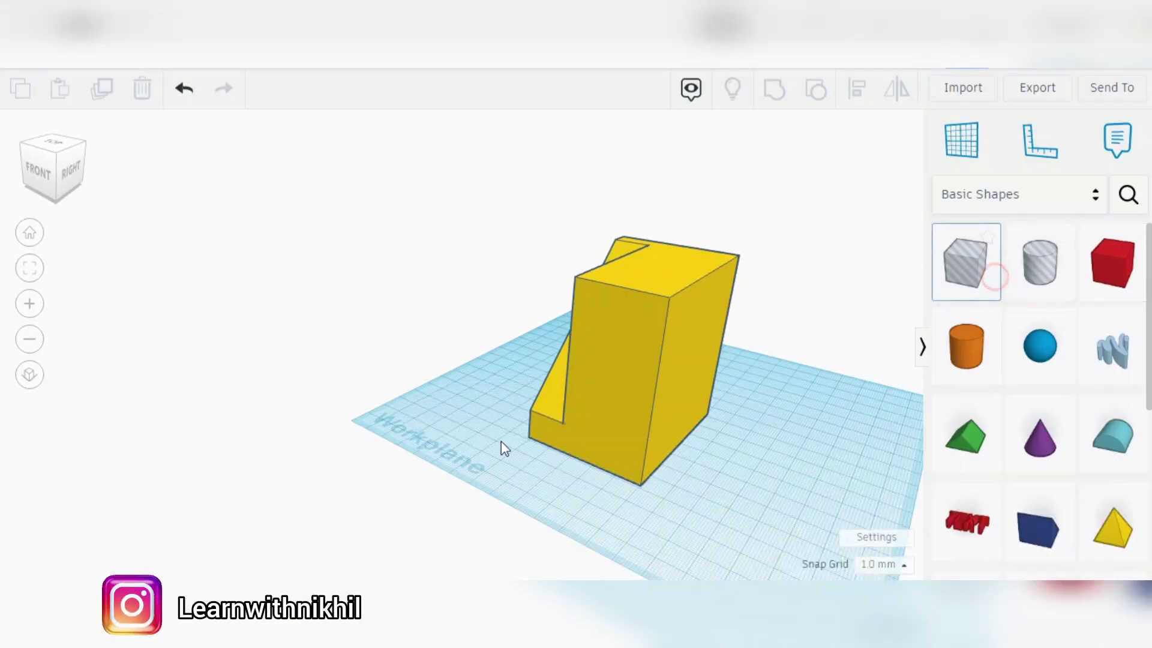
left_click(470, 447)
left_click(384, 496)
type("22")
key("Return")
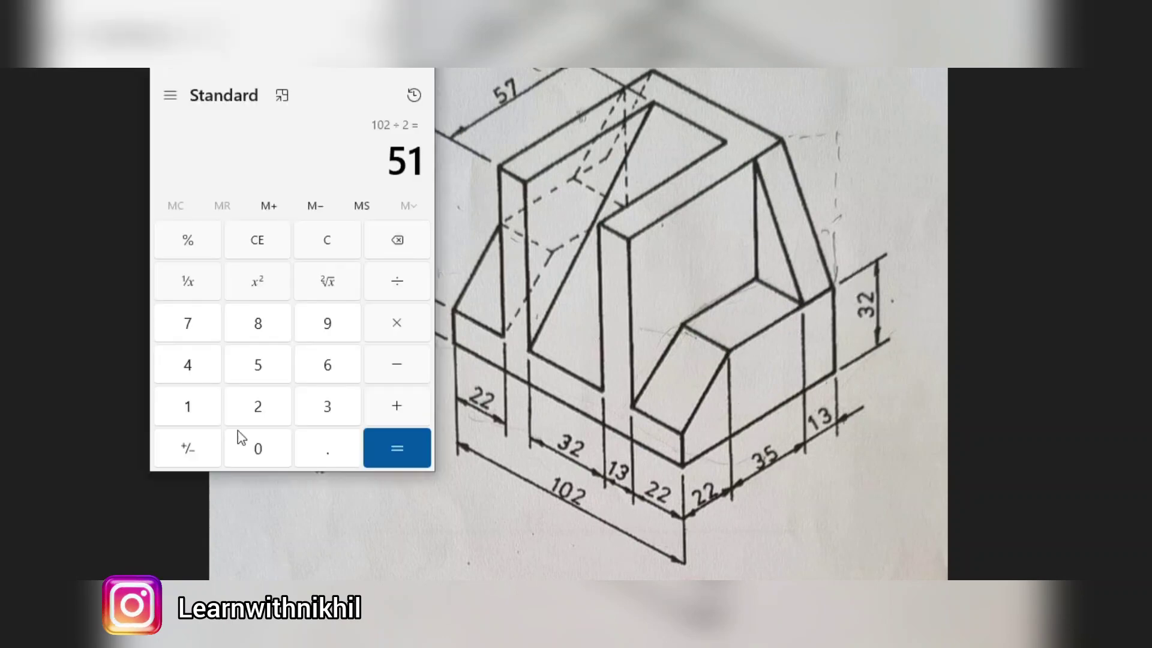
Step: Subtract the 32 mm ledge height from the 75 mm overall height in the calculator
left_click(251, 243)
left_click(186, 324)
left_click(258, 365)
left_click(397, 365)
left_click(327, 406)
left_click(258, 406)
left_click(413, 441)
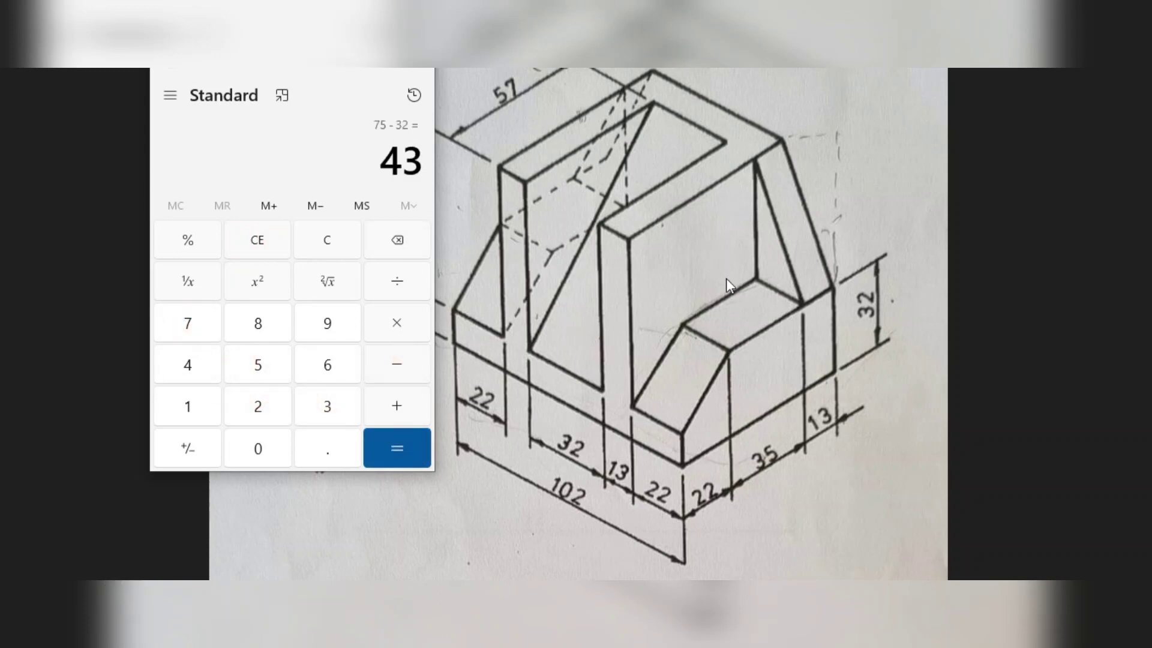
left_click(746, 294)
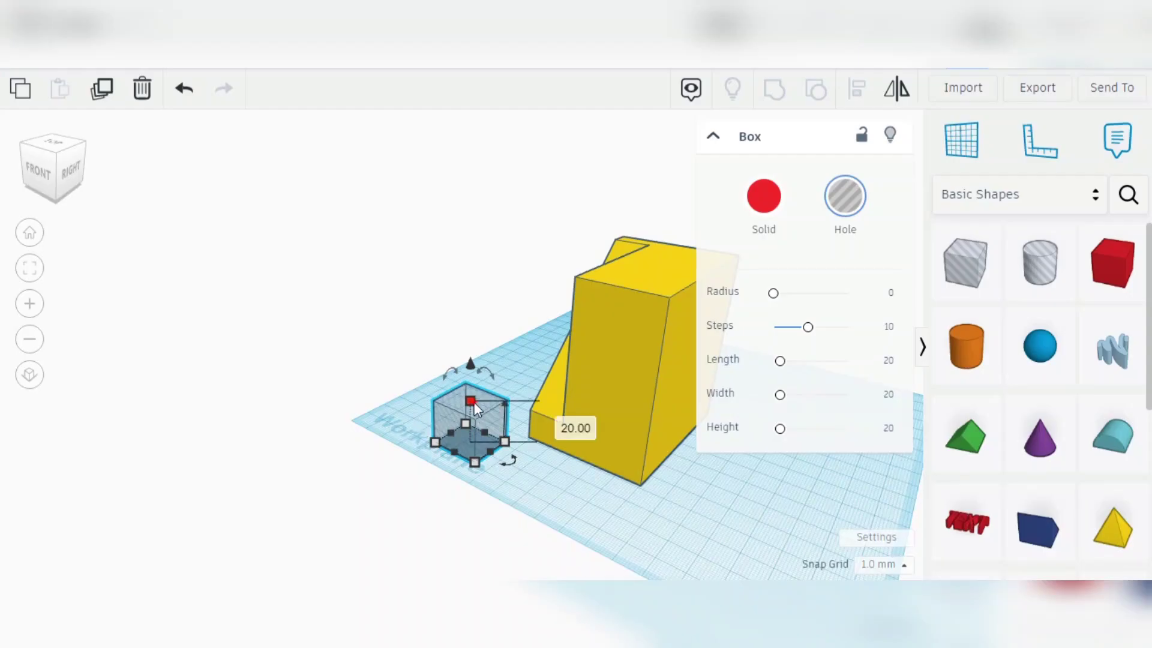
Step: Set the new box hole's height to 43 mm
left_click(560, 422)
type("43")
key("Return")
left_click(554, 493)
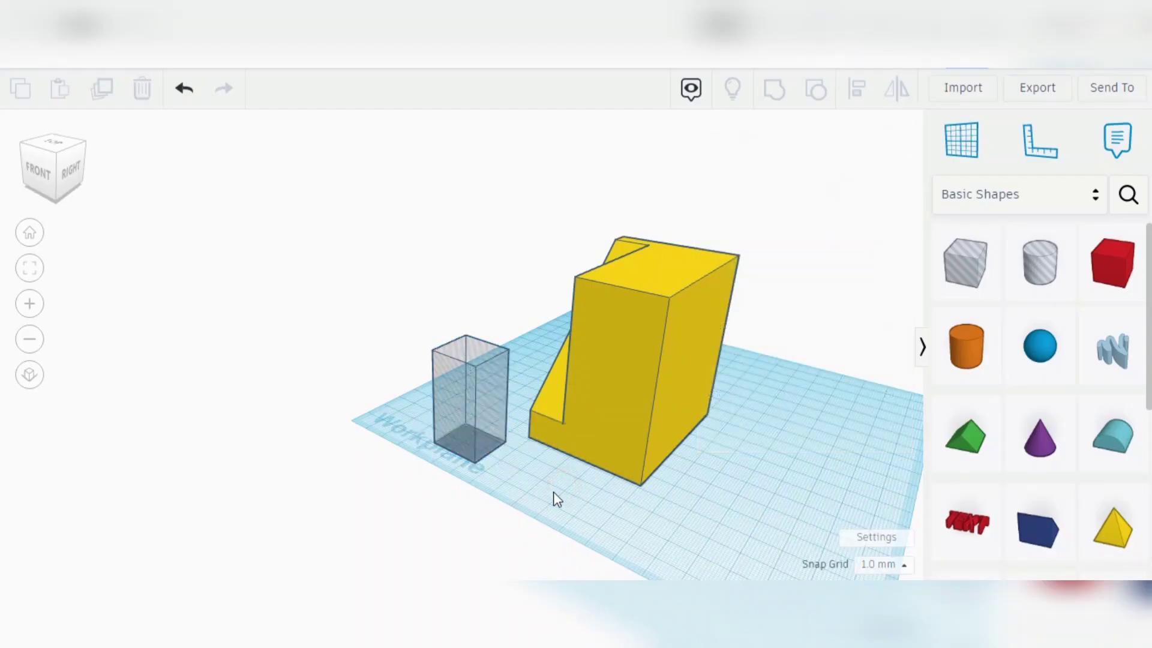
Step: Raise the box hole 42 mm above the workplane
right_click_drag(554, 491, 658, 492)
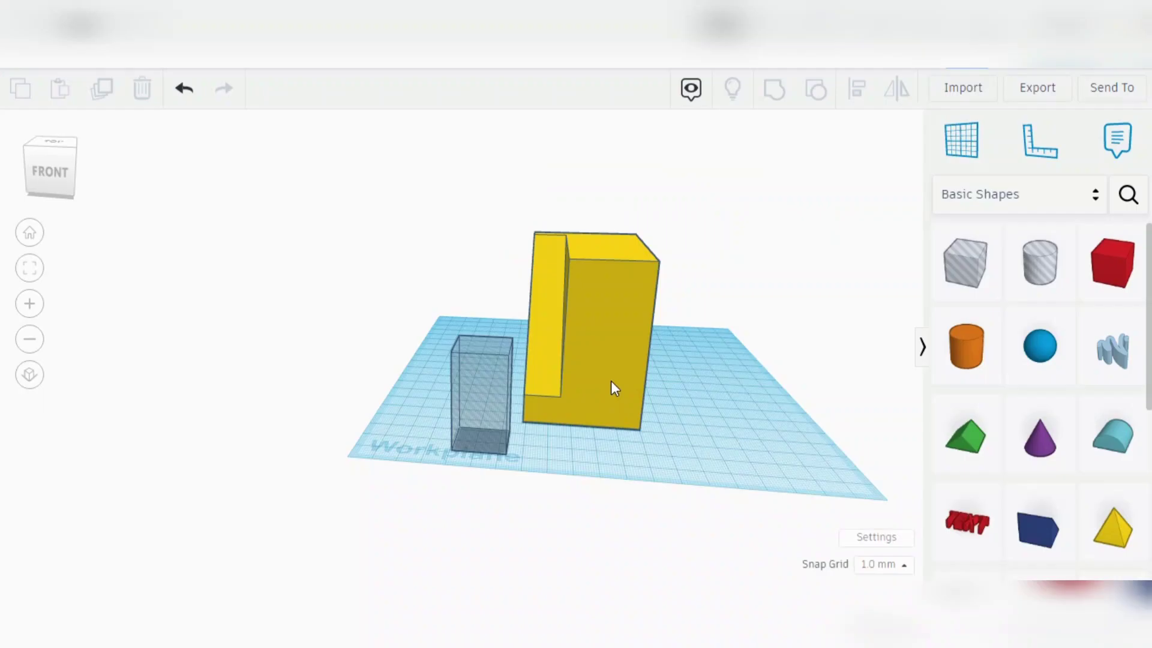
left_click(493, 353)
left_click_drag(483, 304, 483, 279)
left_click(622, 422)
type("42")
key("Return")
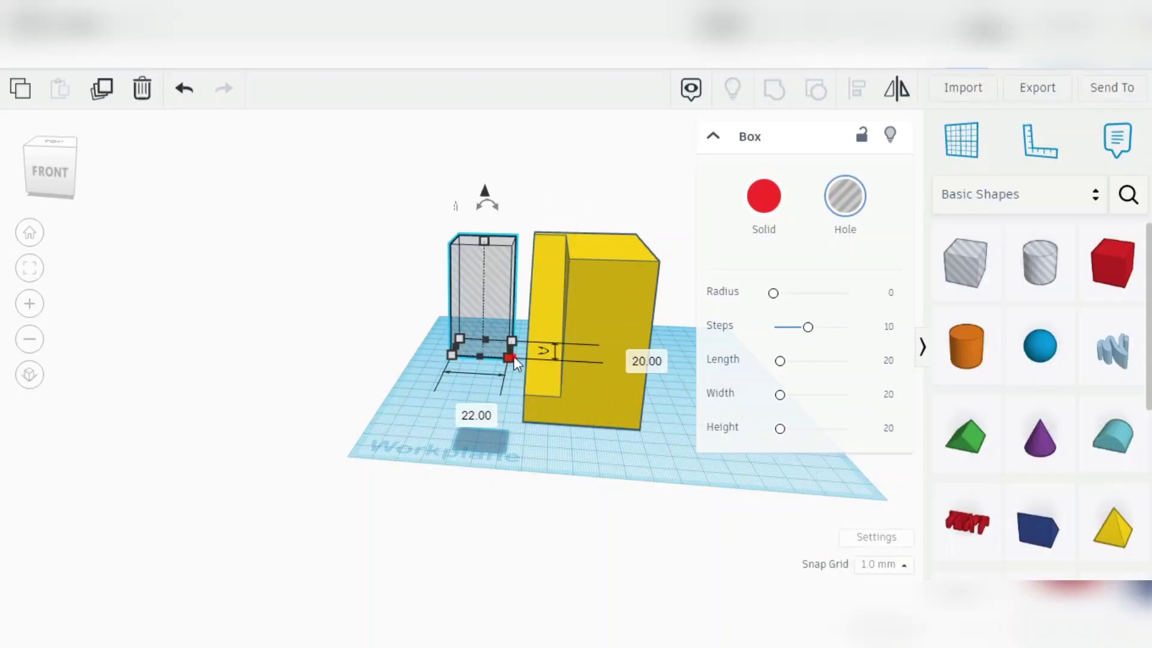
Step: Align the raised box hole flush with the half block's right side
left_click(489, 414)
key("ctrl+a")
right_click_drag(757, 374, 654, 384)
left_click(857, 88)
right_click_drag(469, 567, 659, 544)
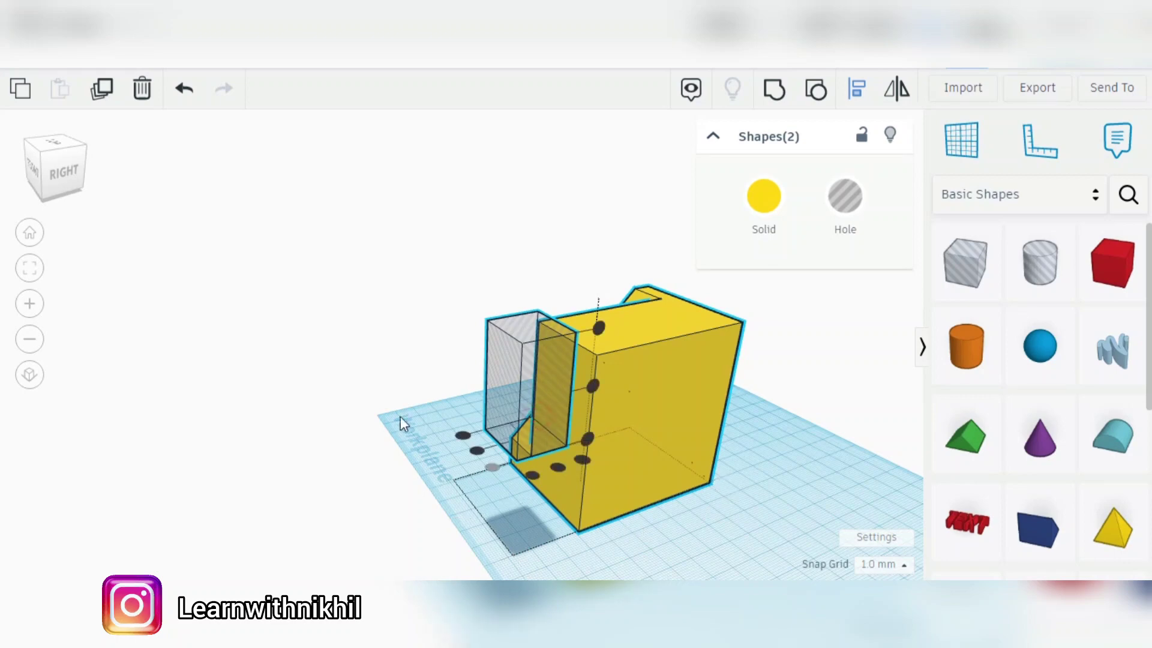
left_click(401, 417)
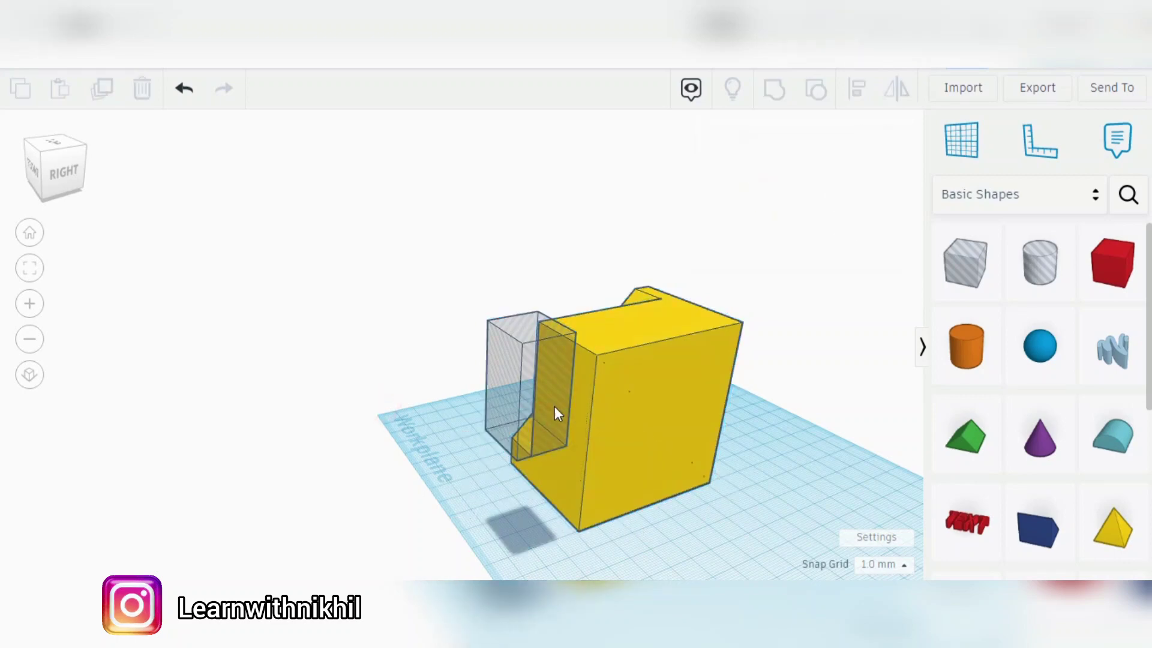
Step: Set the raised box hole's depth to 57 mm
left_click(554, 405)
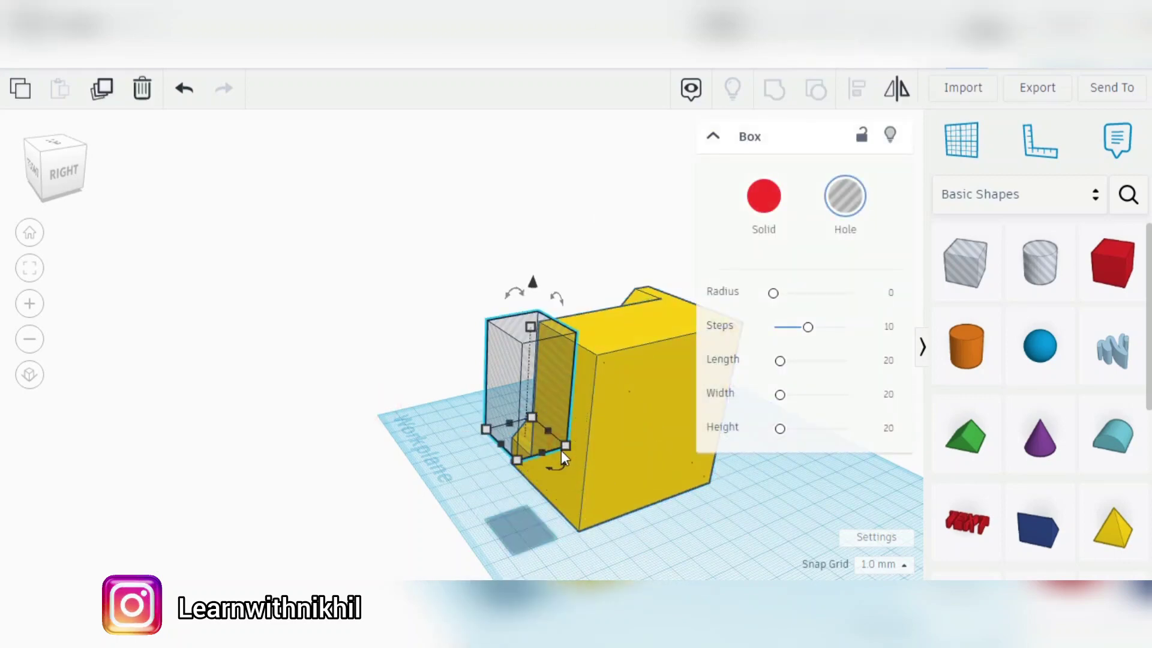
left_click(603, 509)
type("57")
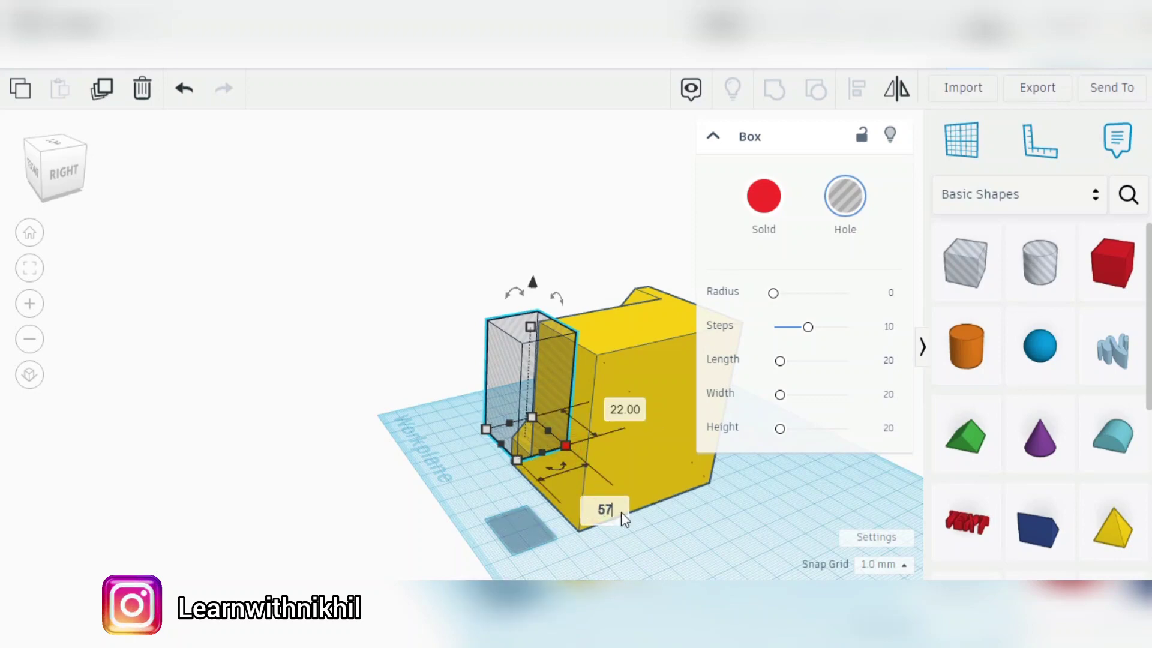
key("Return")
Step: Align the 57 mm deep box hole flush with the block's front face
right_click_drag(724, 531, 591, 545)
key("ctrl+a")
scroll(779, 530, "down", 1)
right_click_drag(779, 530, 810, 408)
left_click(858, 90)
left_click(504, 484)
left_click(798, 506)
right_click_drag(789, 479, 669, 288)
left_click(669, 293)
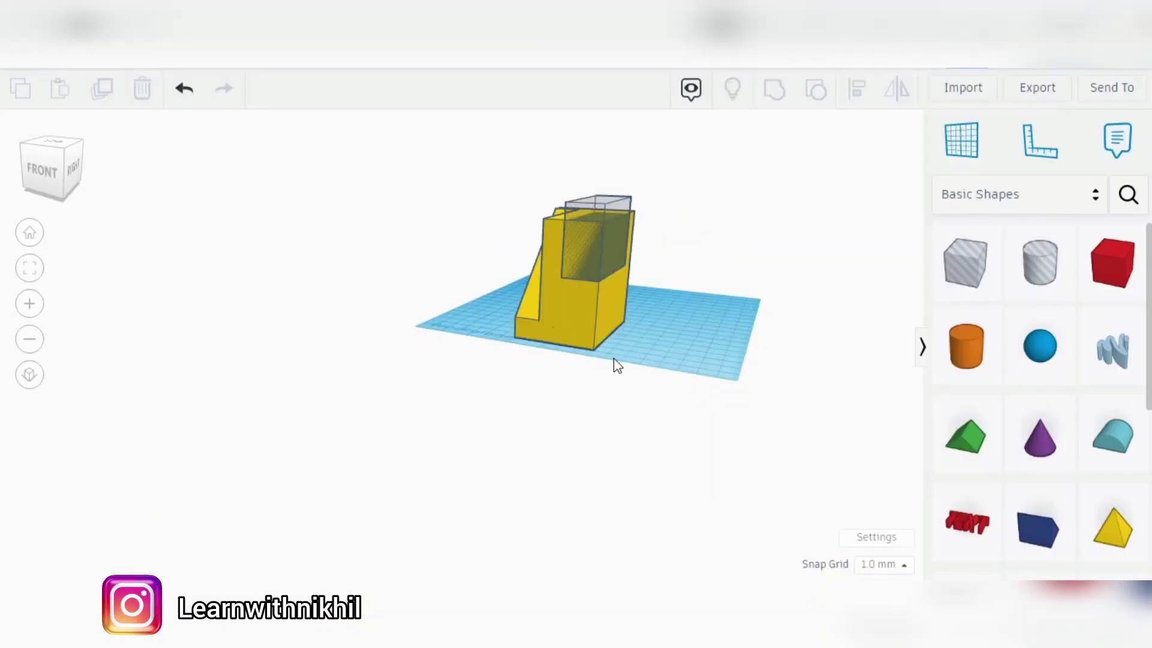
Step: Check the box hole's alignment with the block and lower it to 38 mm above the workplane
key("ctrl+a")
key("l")
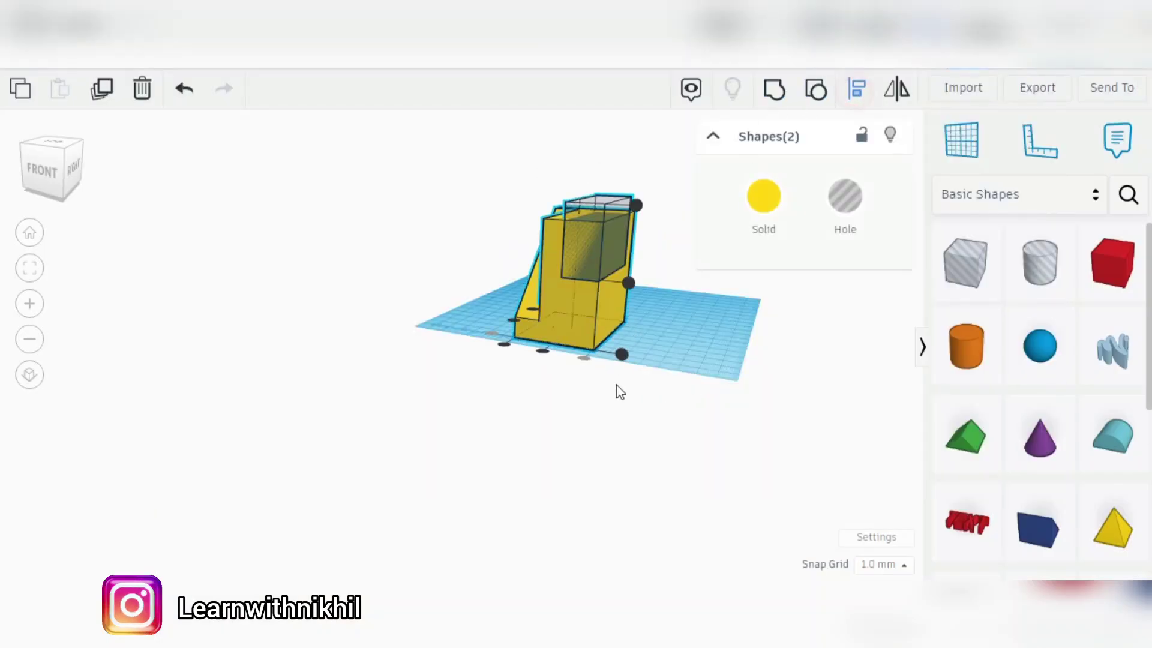
left_click(585, 363)
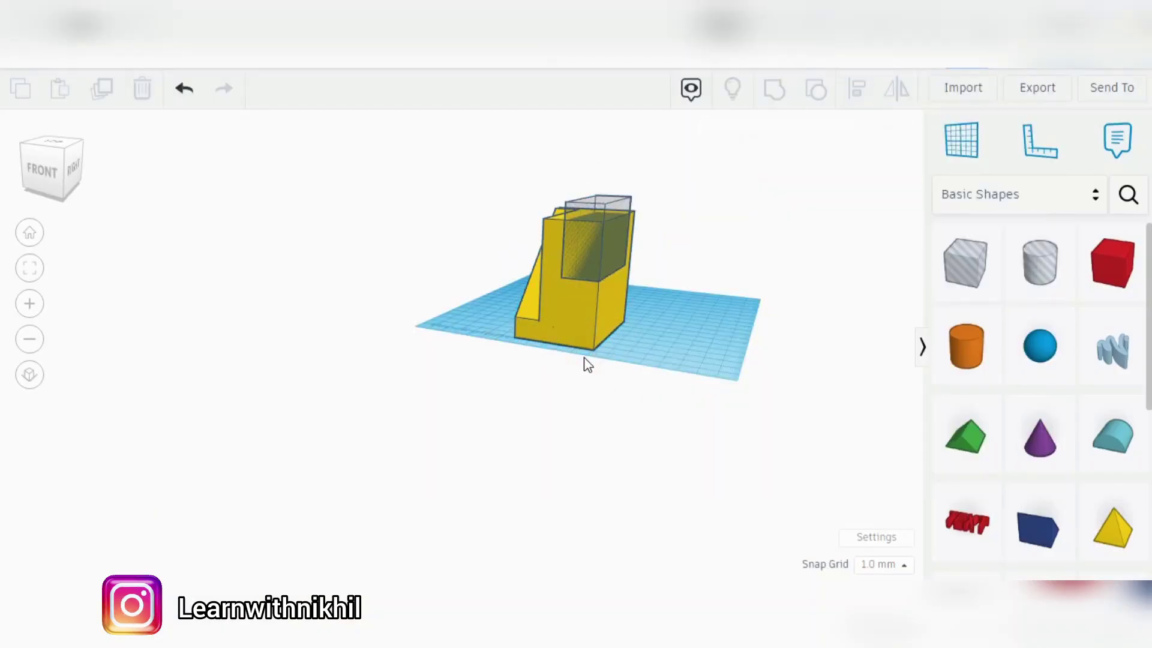
left_click(602, 205)
left_click_drag(605, 159, 603, 170)
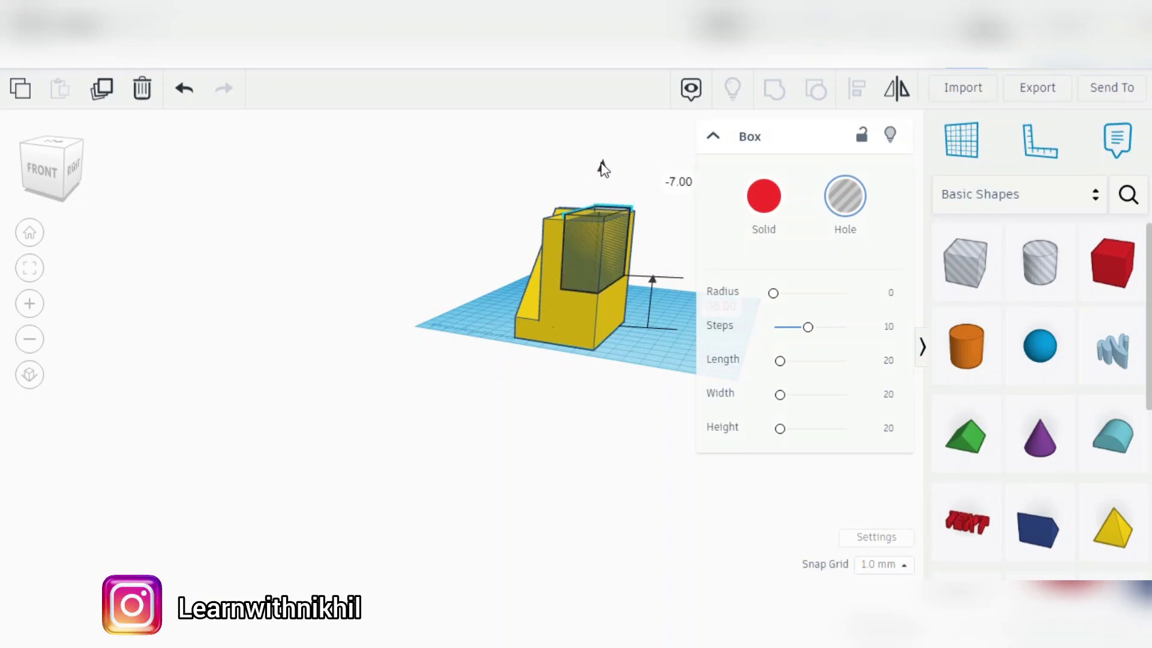
left_click(713, 136)
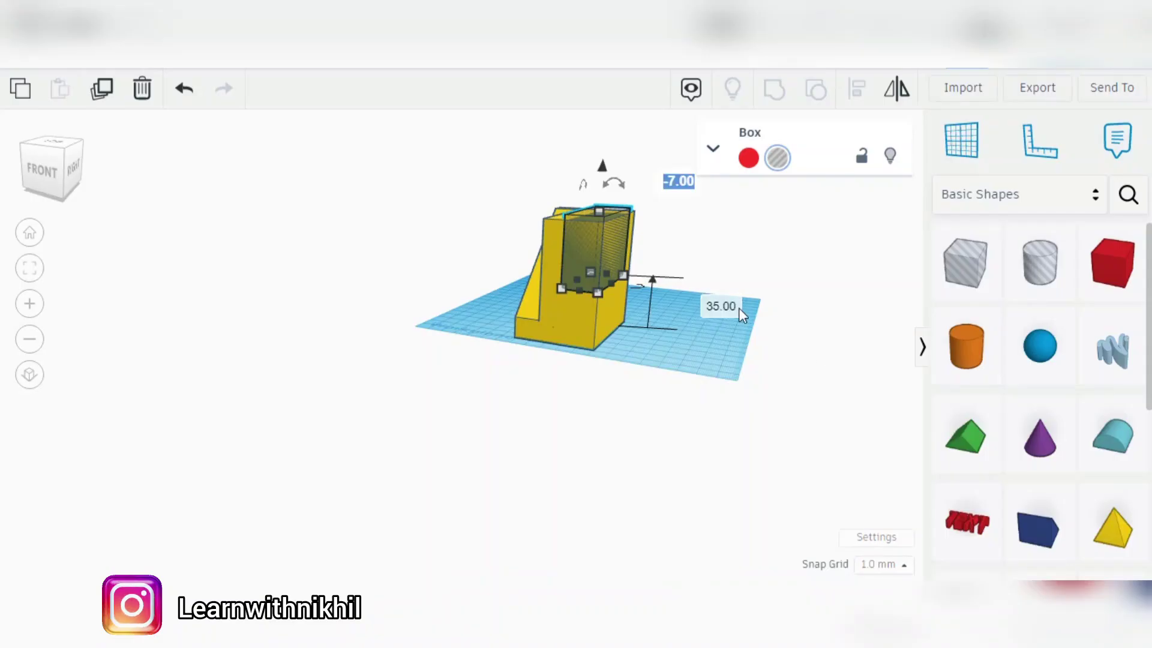
left_click(714, 305)
type("38")
key("Return")
Step: Group the box hole with the half block to cut the side ledge, and inspect the result
left_click(716, 270)
right_click_drag(716, 270, 573, 372)
key("ctrl+a")
left_click(775, 89)
left_click(630, 342)
mouse_move(642, 332)
right_mouse_down()
mouse_move(638, 414)
mouse_move(687, 324)
right_mouse_up()
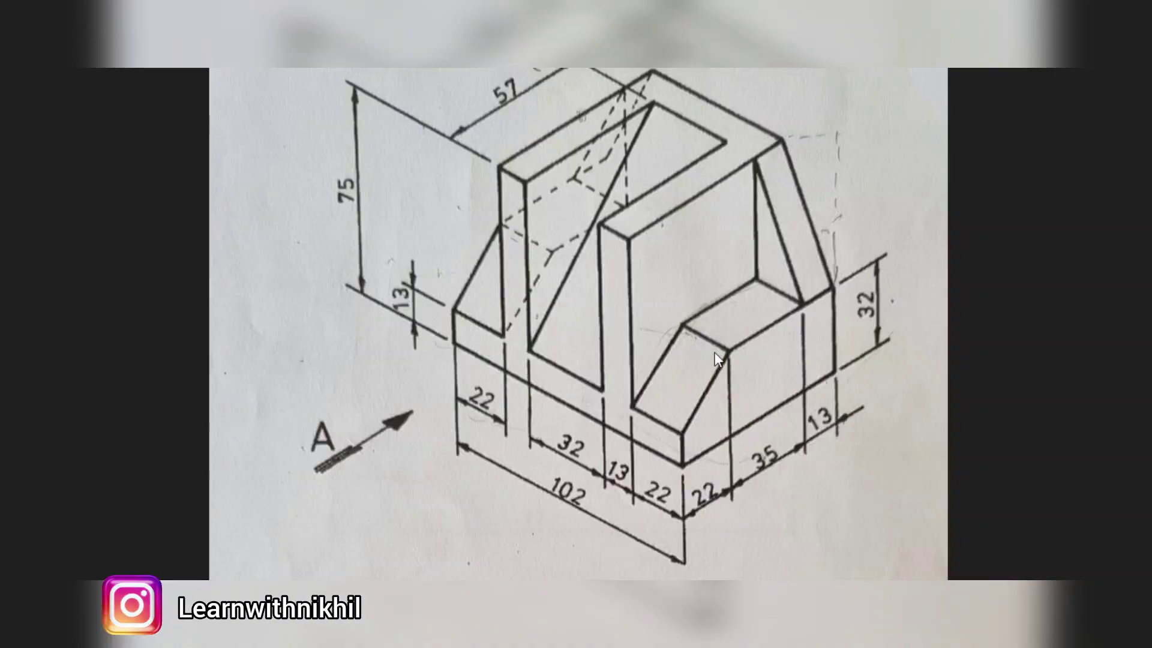
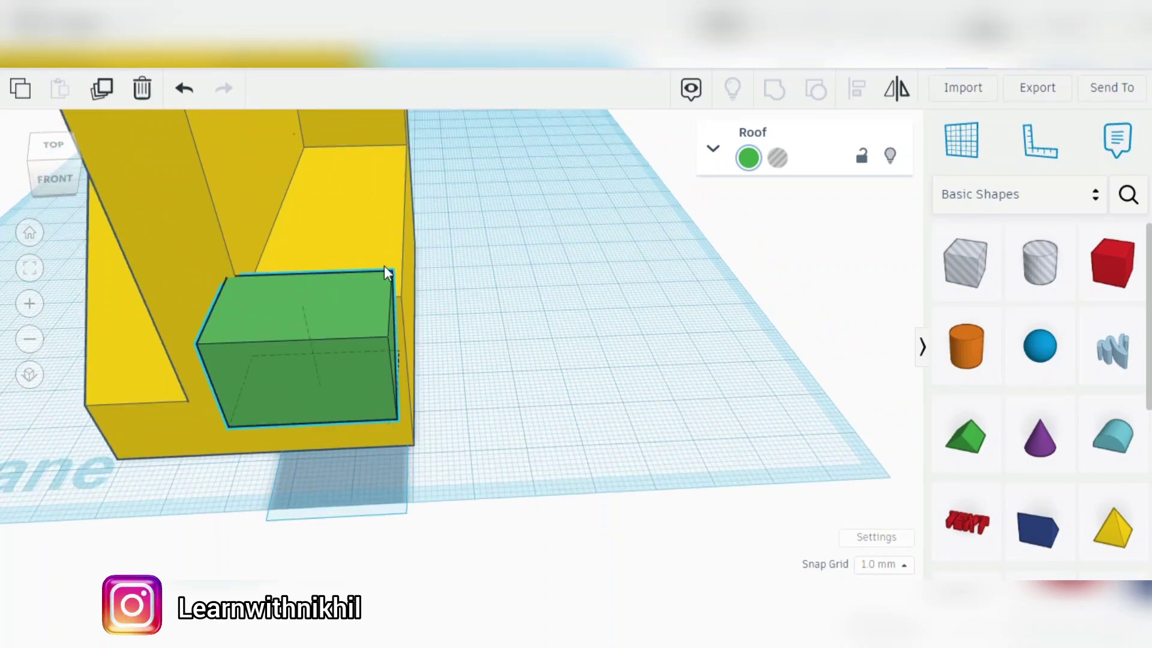
Step: Align the green roof wedge flush with the block's front side corner
left_click_drag(358, 226, 365, 223)
key("ctrl+a")
left_click(856, 92)
left_click(308, 406)
mouse_move(360, 404)
right_mouse_down()
mouse_move(345, 419)
mouse_move(275, 306)
right_mouse_up()
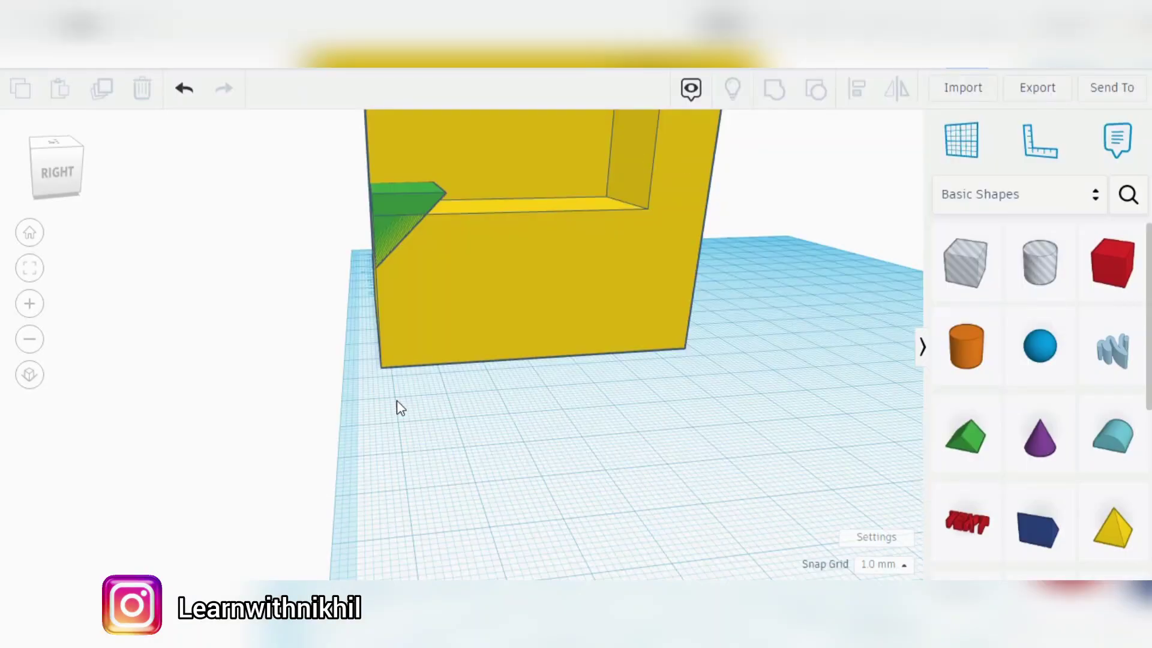
scroll(396, 404, "up", 3)
left_click(453, 352, "shift")
key("l")
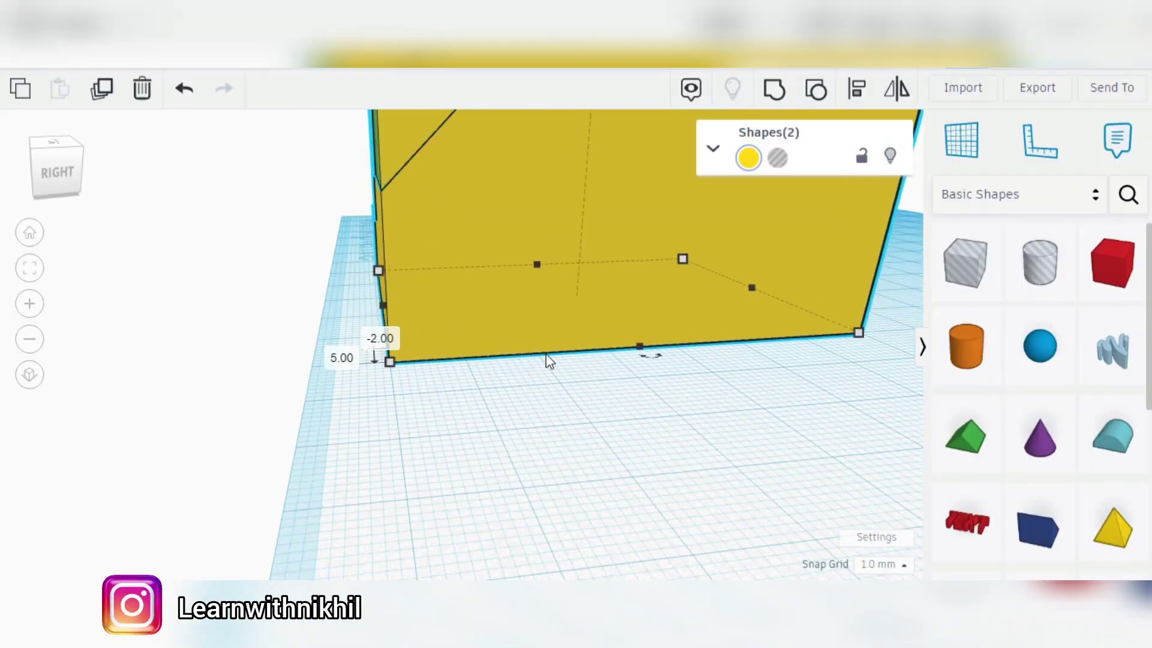
left_click(553, 368)
Step: Set the roof wedge's depth to 22 mm and turn the wedge into a hole
scroll(553, 369, "down", 2)
left_click(509, 141)
mouse_move(511, 222)
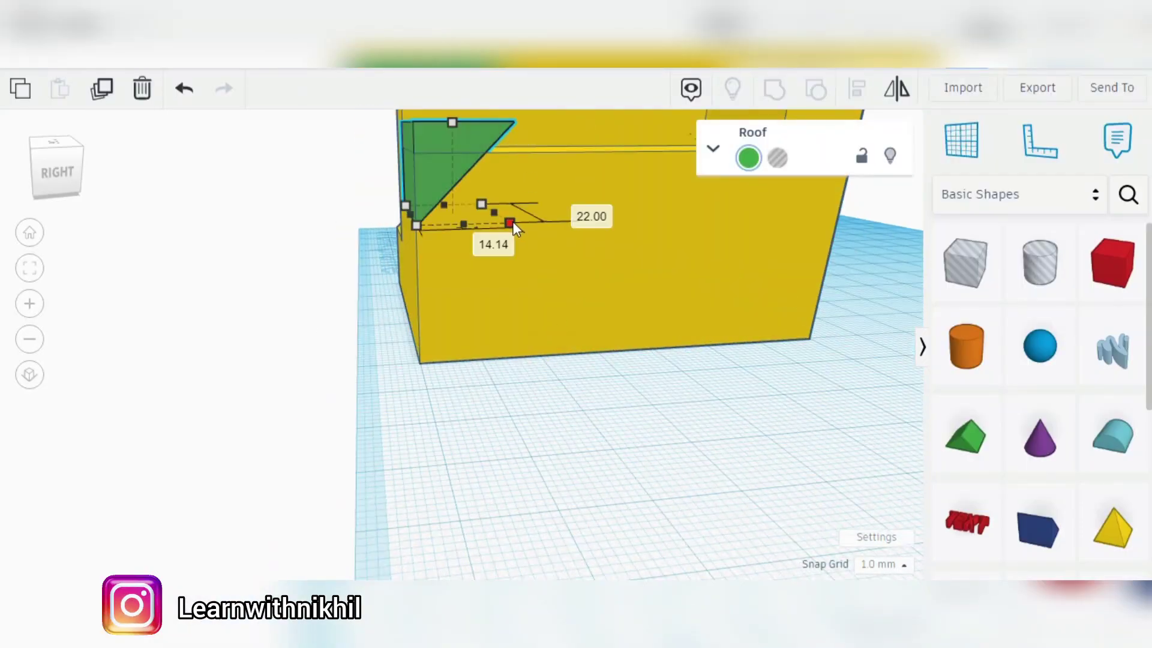
left_click(480, 238)
type("22")
key("Return")
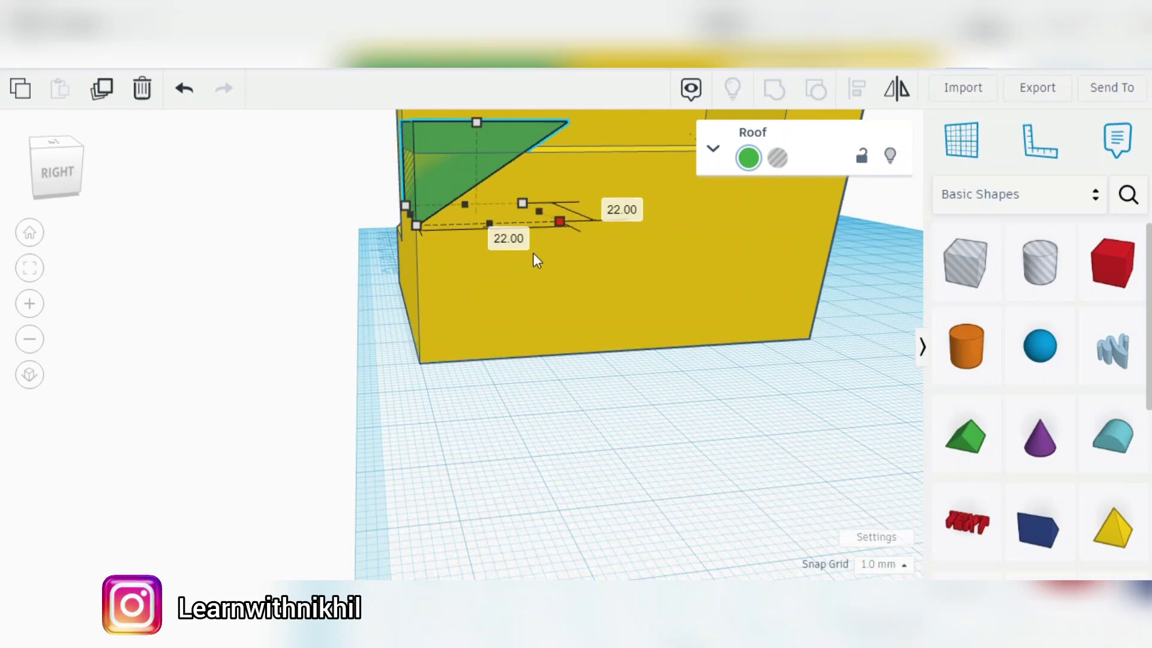
right_click_drag(297, 335, 353, 378)
left_click_drag(510, 143, 513, 174)
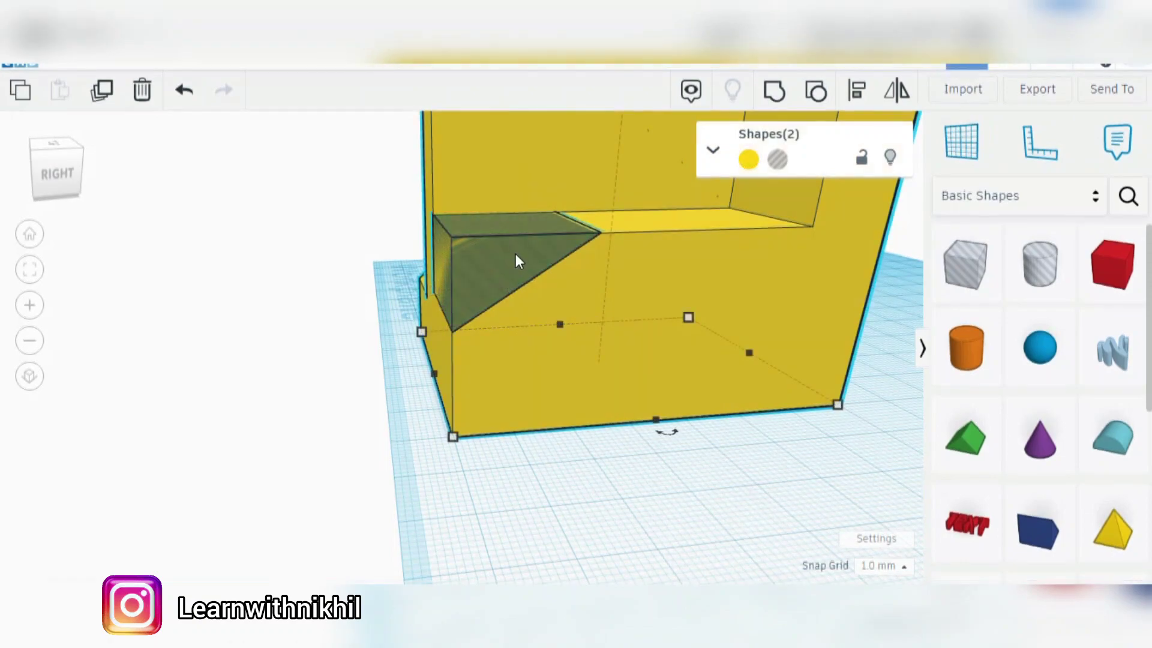
Step: Try grouping the roof hole with the block to cut the front slope, and undo the grouping after inspecting it
left_click(769, 98)
left_click(602, 497)
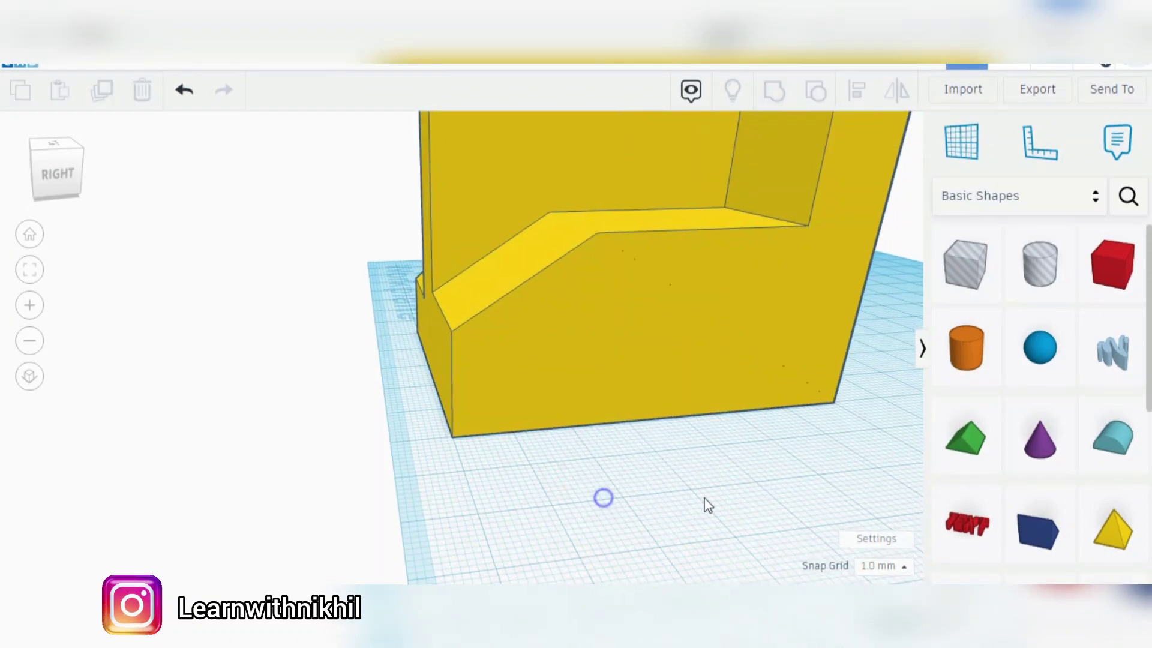
right_click_drag(643, 501, 795, 496)
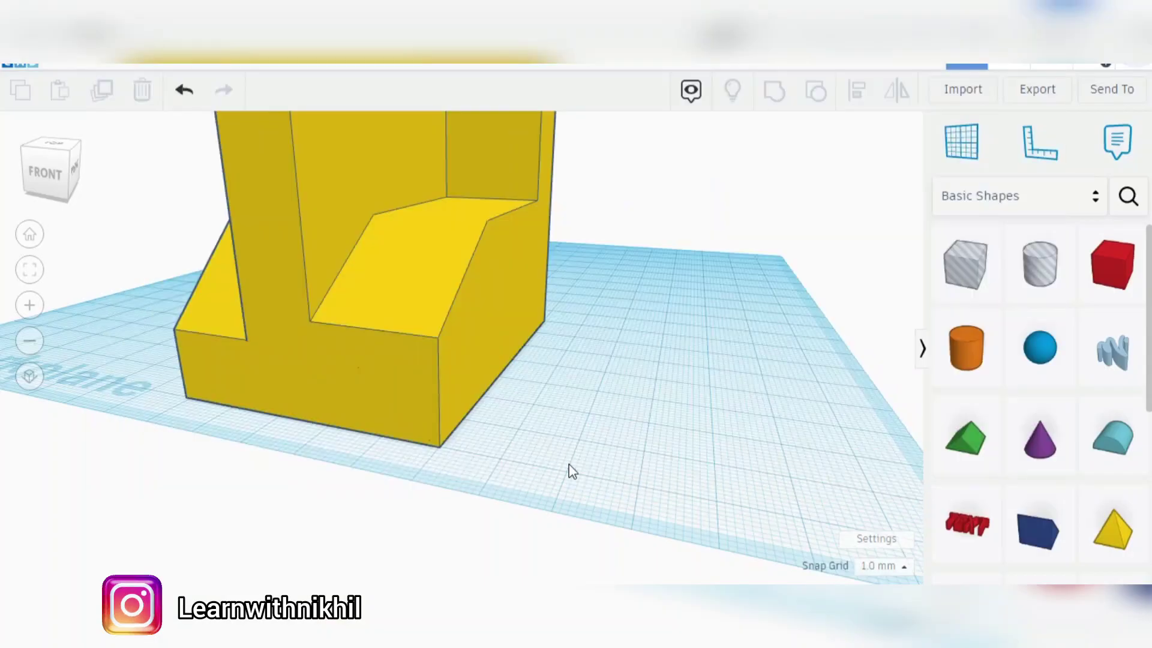
key("ctrl+z")
Step: Stretch the height of the roof hole at the block's front corner to 18 mm
right_click_drag(607, 443, 709, 426)
left_click(381, 290)
right_click_drag(545, 376, 435, 290)
left_click(444, 258)
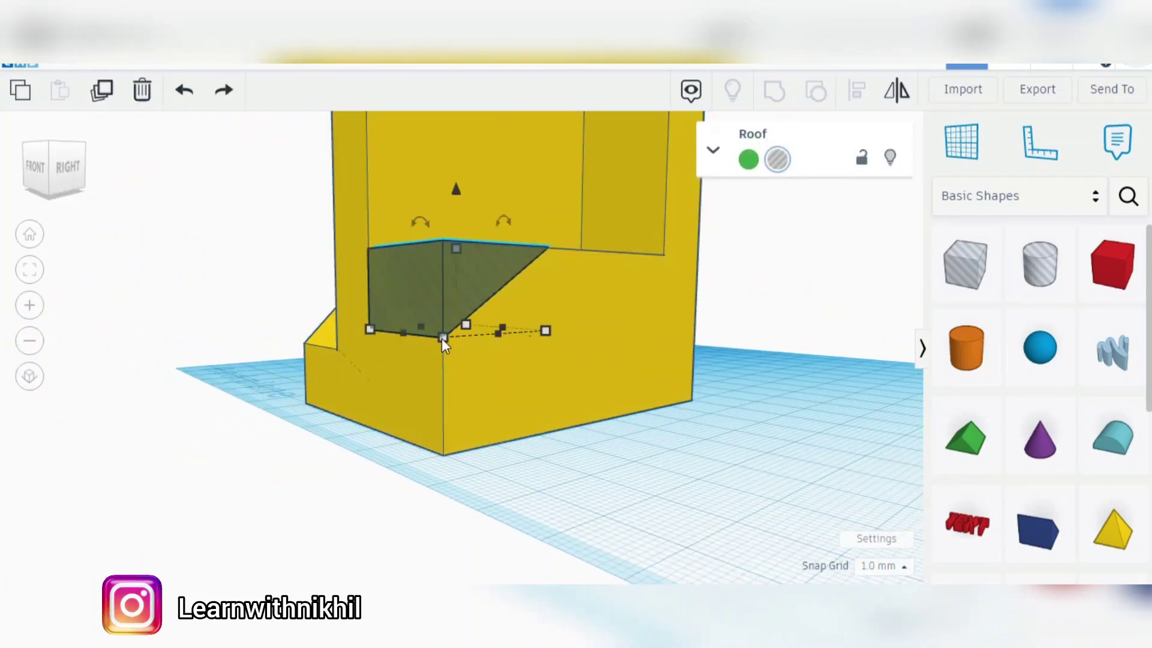
left_click_drag(442, 339, 471, 328)
right_click_drag(534, 426, 470, 462)
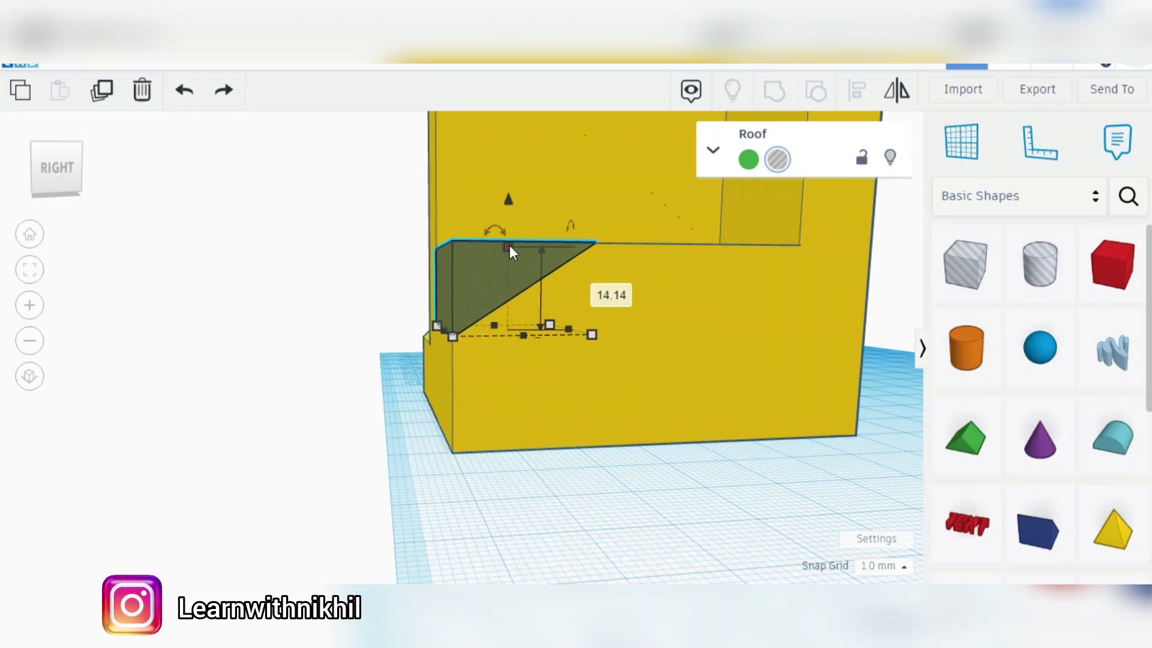
left_click_drag(510, 246, 514, 219)
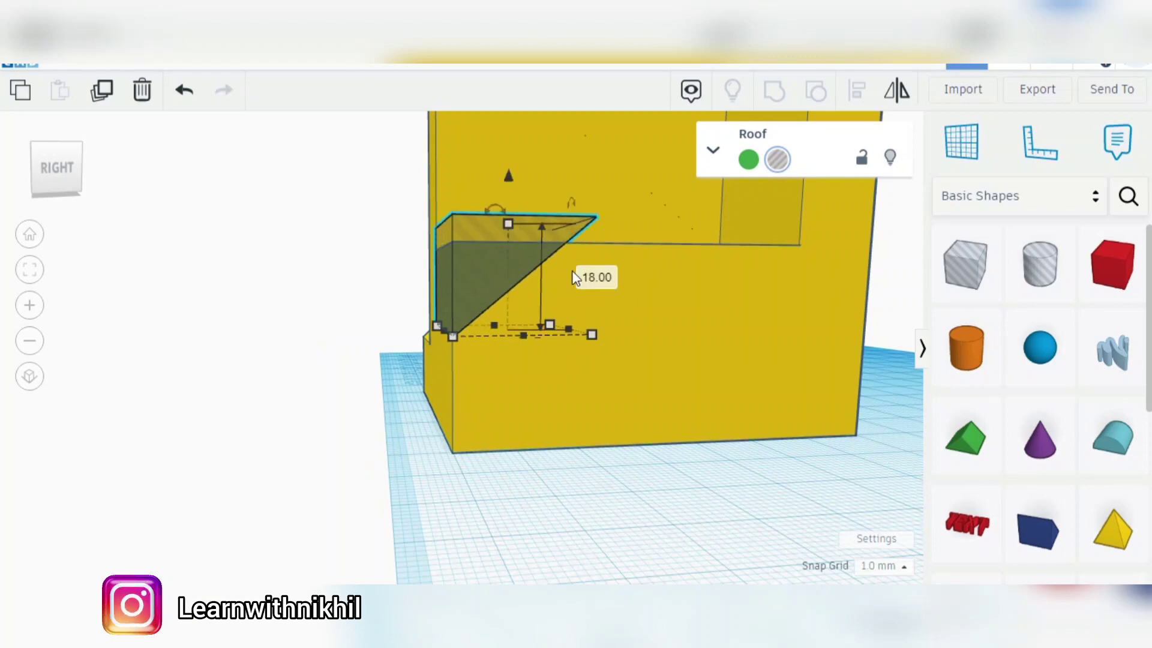
Step: Lower the roof hole by 4 mm and set its height to 19 mm, with its top level with the side ledge
key("Down")
key("ctrl+z")
left_click_drag(504, 174, 510, 200)
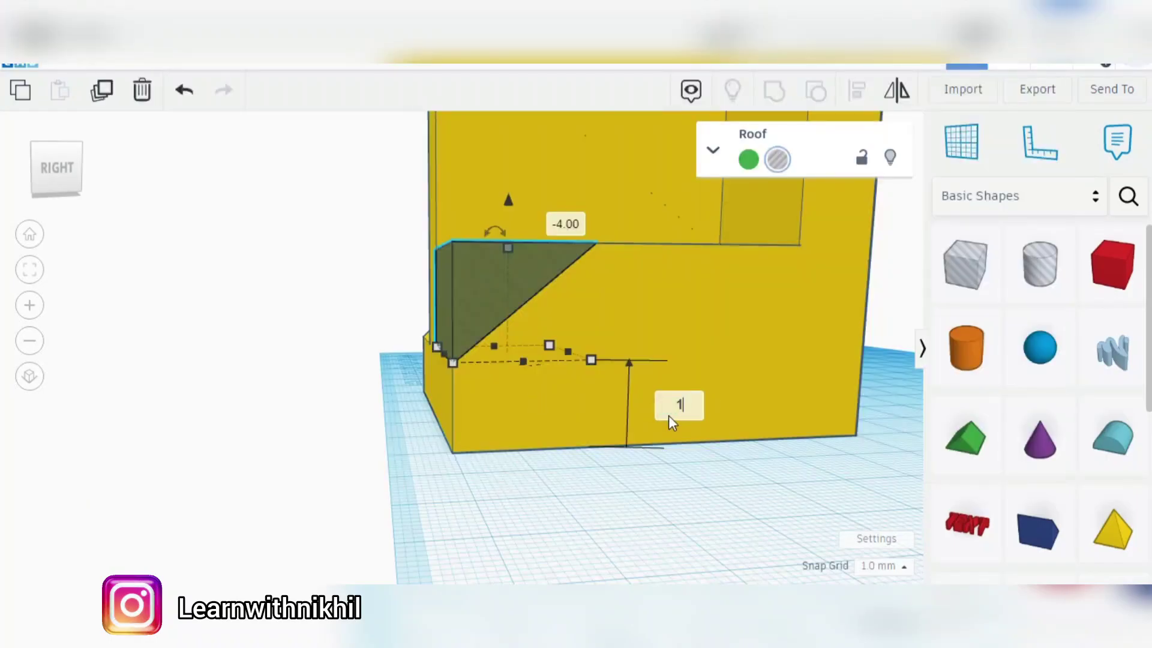
type("0")
key("Return")
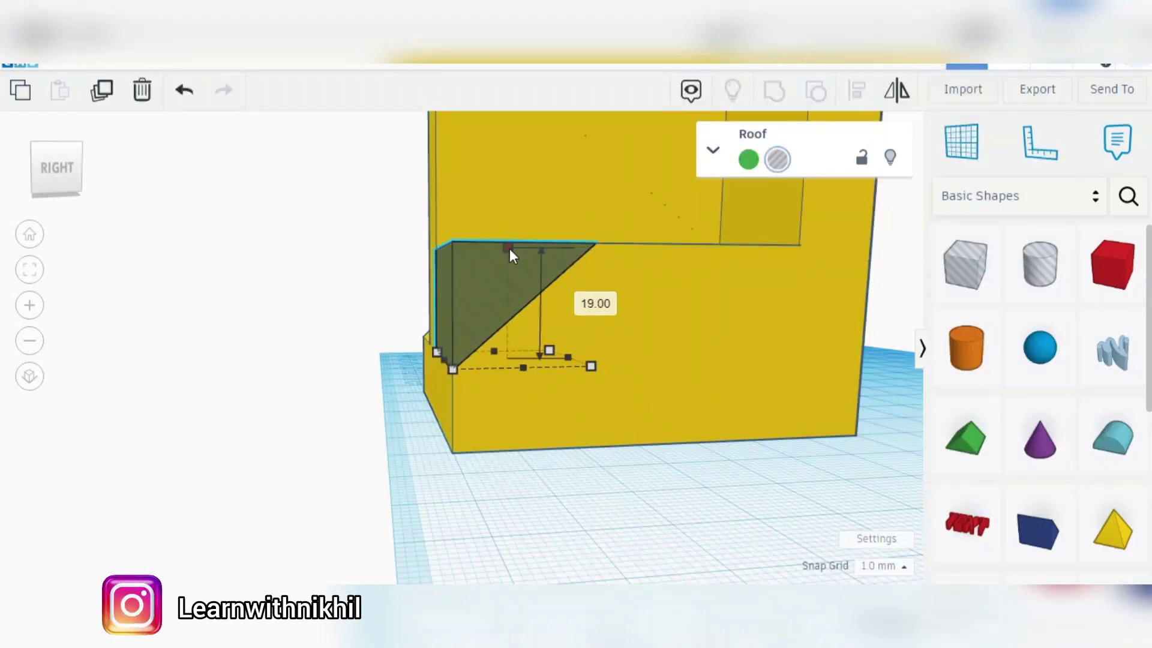
Step: Group the 19 mm high roof hole with the block to cut the front slope, and inspect the result
right_click_drag(621, 479, 767, 400)
key("ctrl+a")
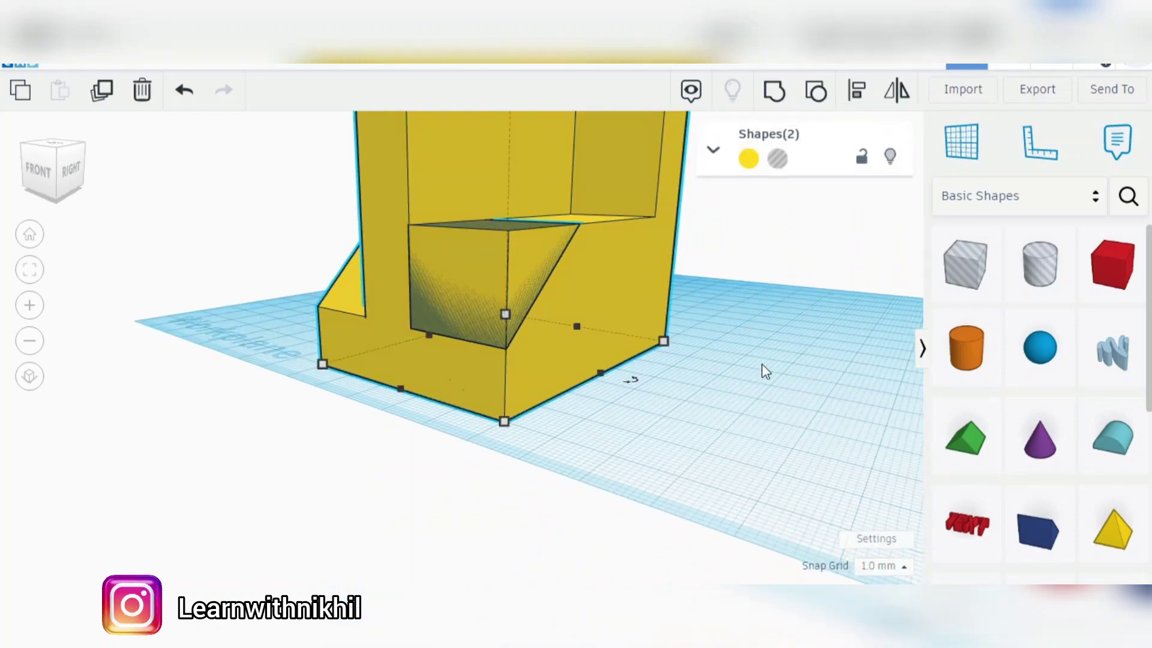
left_click(783, 98)
left_click(720, 384)
mouse_move(718, 434)
right_mouse_down()
mouse_move(873, 443)
mouse_move(652, 438)
mouse_move(738, 445)
mouse_move(836, 430)
right_mouse_up()
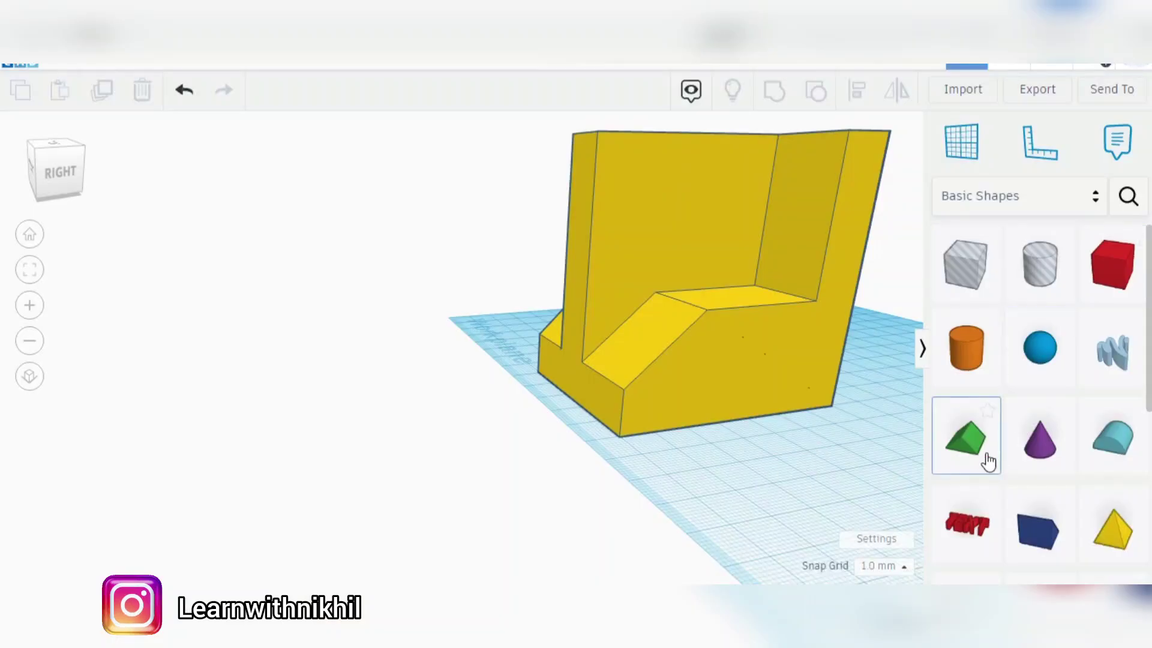
Step: Place a new roof shape on the workplane beside the block and rotate it in the front plane
left_click_drag(989, 461, 794, 493)
scroll(855, 474, "down", 2)
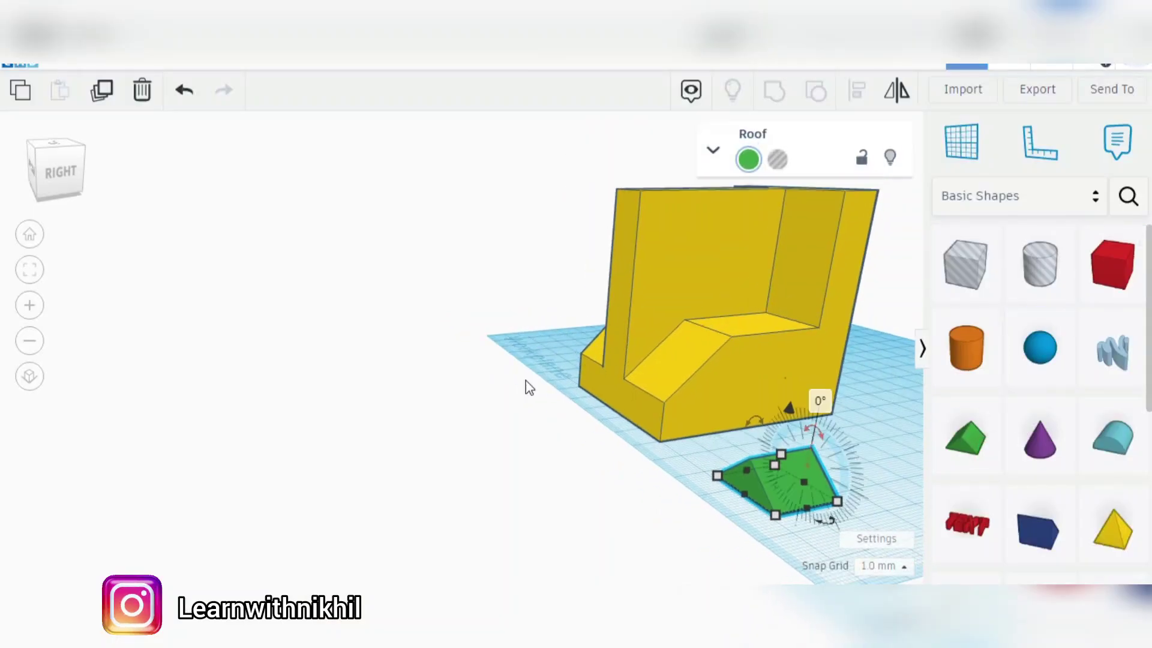
right_click_drag(568, 394, 760, 324)
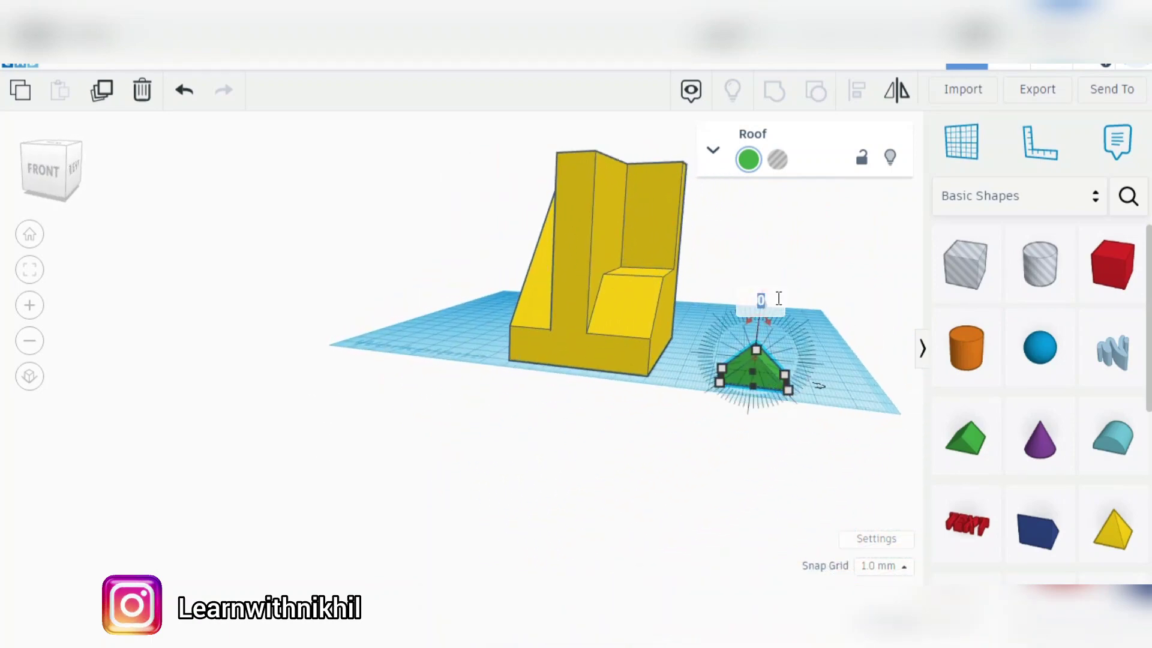
left_click_drag(761, 303, 779, 298)
key("ctrl+z")
left_click(761, 302)
left_click_drag(705, 309, 707, 312)
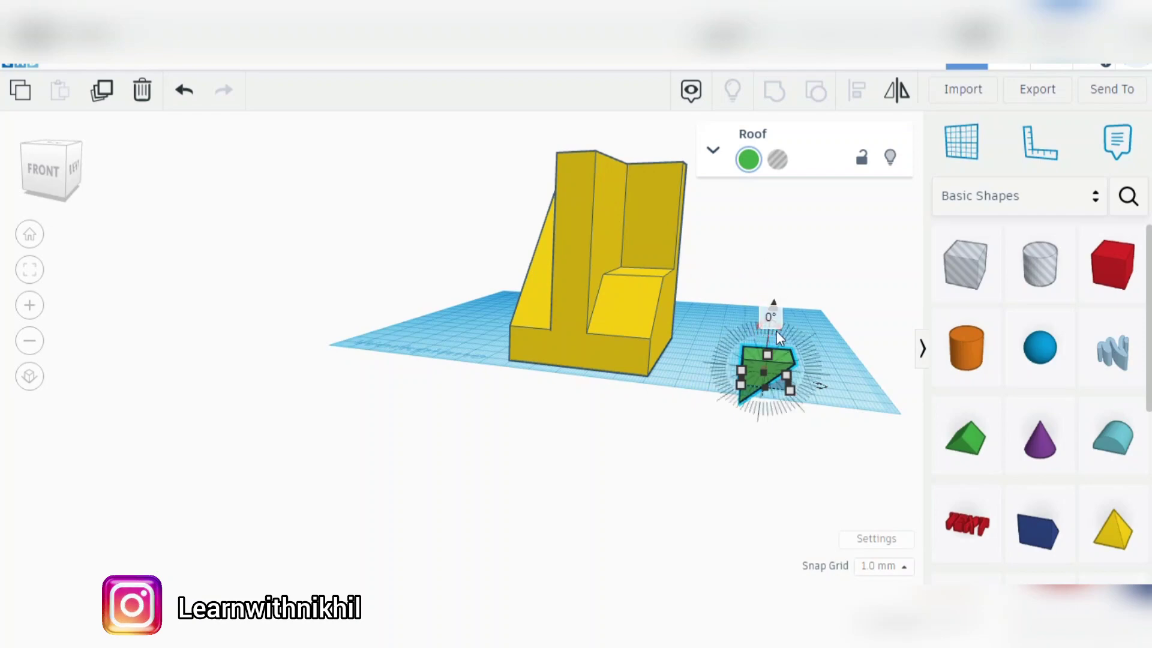
Step: Rotate the new roof shape by -90° in the front plane
scroll(762, 335, "up", 3)
left_click_drag(757, 336, 583, 370)
left_click(665, 399)
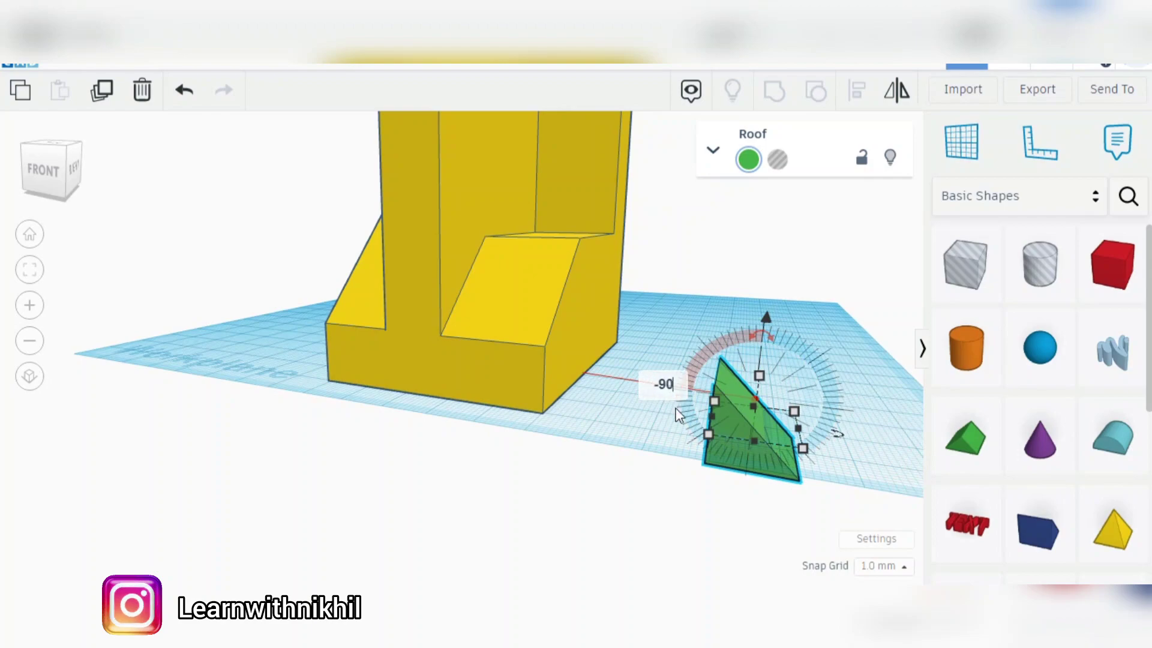
key("Return")
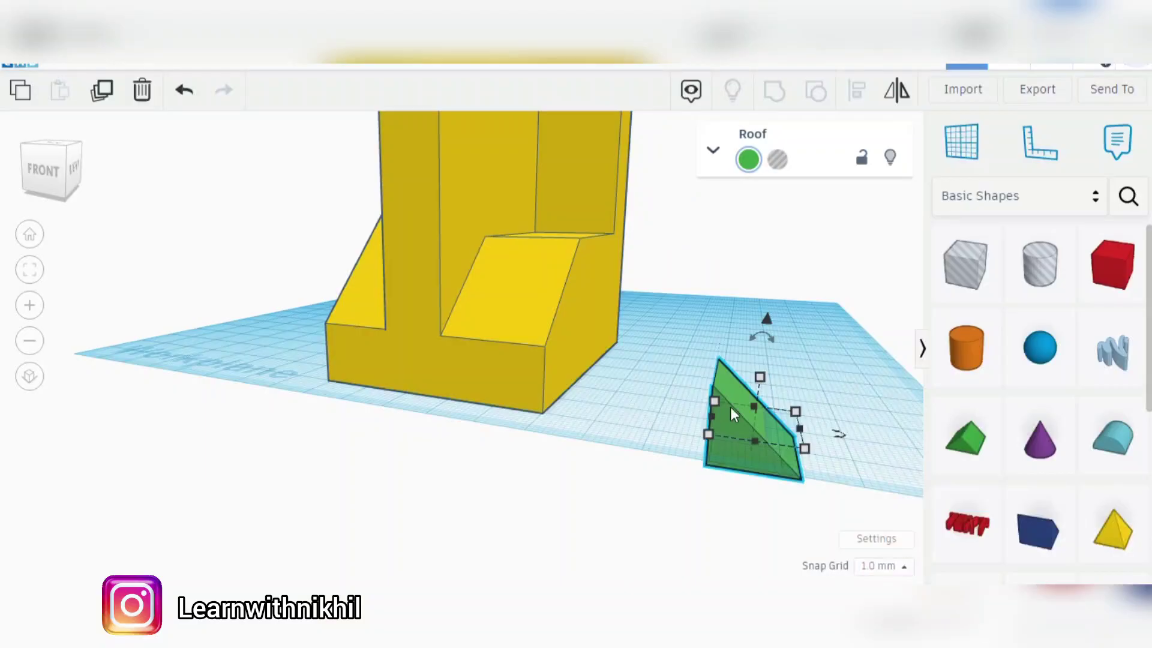
Step: Move the rotated roof wedge beside the block's back end and set its depth to 13 mm
mouse_move(730, 407)
right_mouse_down()
mouse_move(720, 412)
mouse_move(734, 405)
right_mouse_up()
mouse_move(733, 405)
left_mouse_down()
mouse_move(695, 336)
mouse_move(695, 399)
mouse_move(730, 395)
mouse_move(675, 323)
mouse_move(684, 368)
left_mouse_up()
right_click_drag(817, 345, 714, 382)
scroll(769, 401, "down", 1)
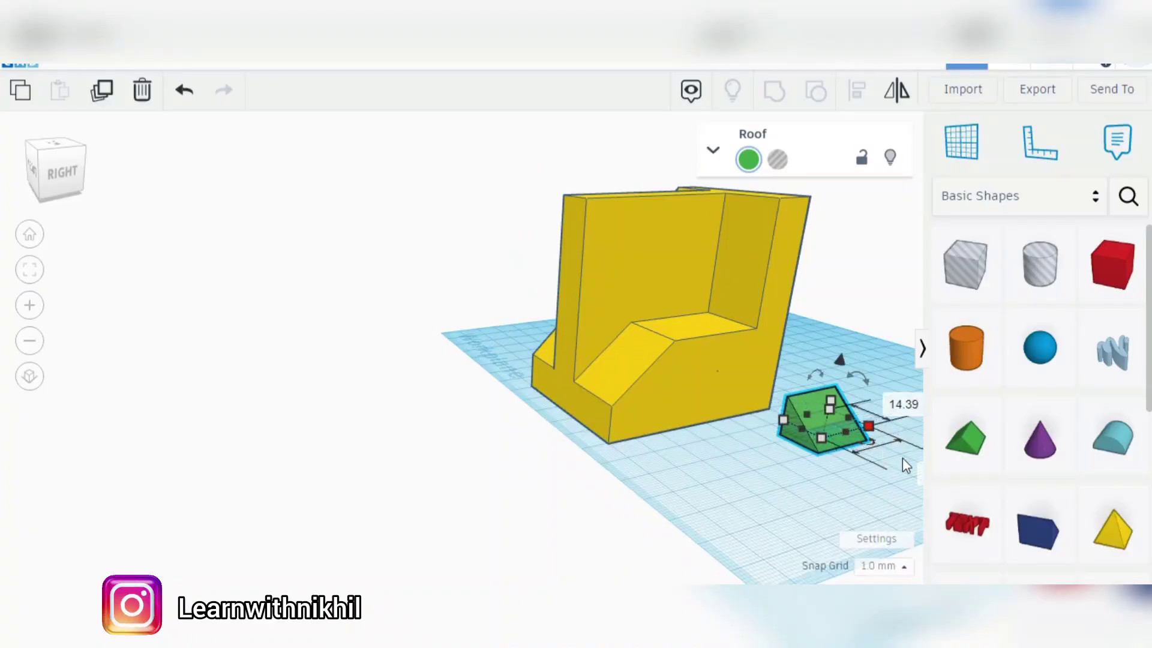
middle_click_drag(900, 491, 657, 450)
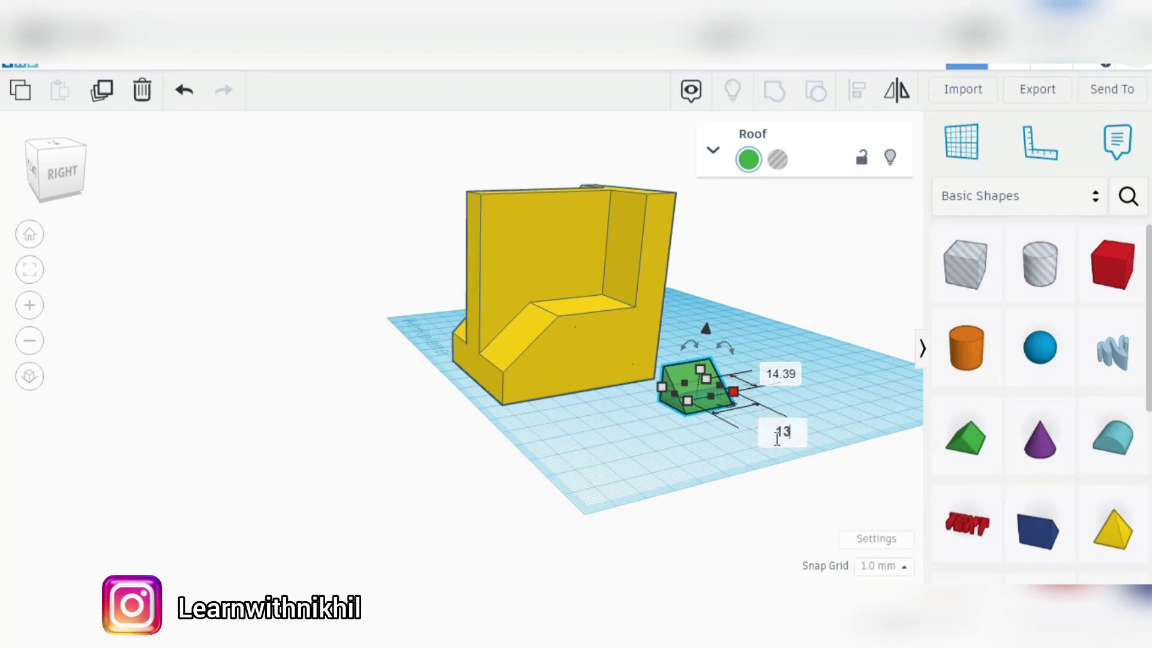
key("Return")
left_click(825, 427)
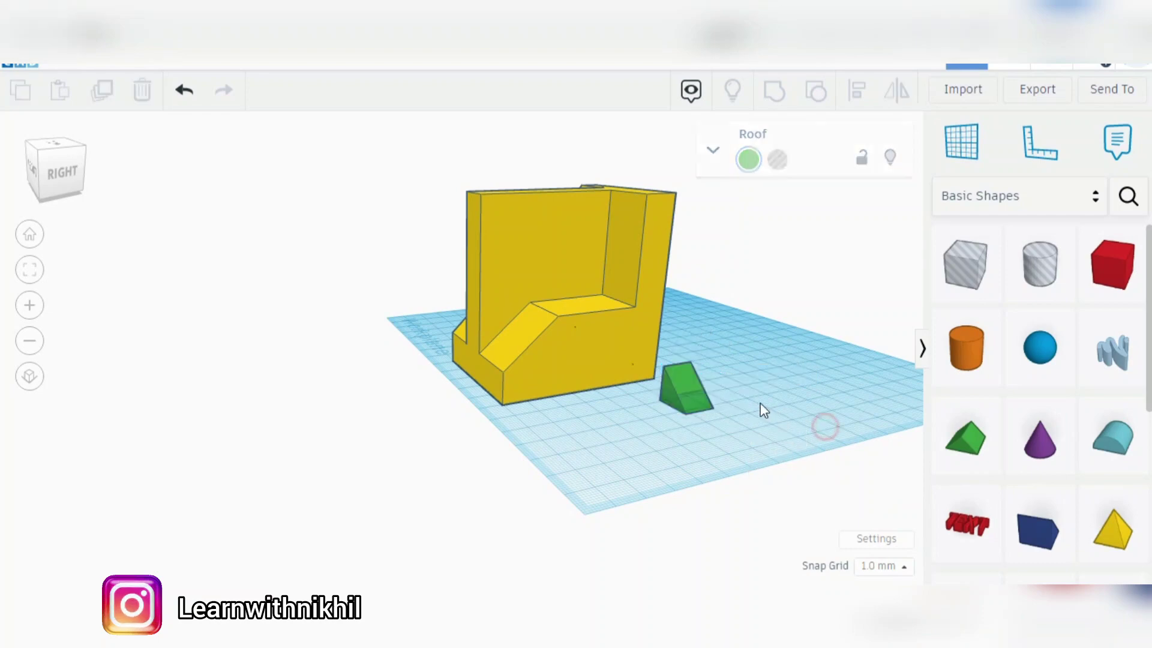
Step: Raise the 13 mm deep roof wedge above the workplane and align it flush with the block's back face
left_click(680, 380)
left_click_drag(695, 335, 709, 227)
middle_click_drag(707, 357, 600, 447)
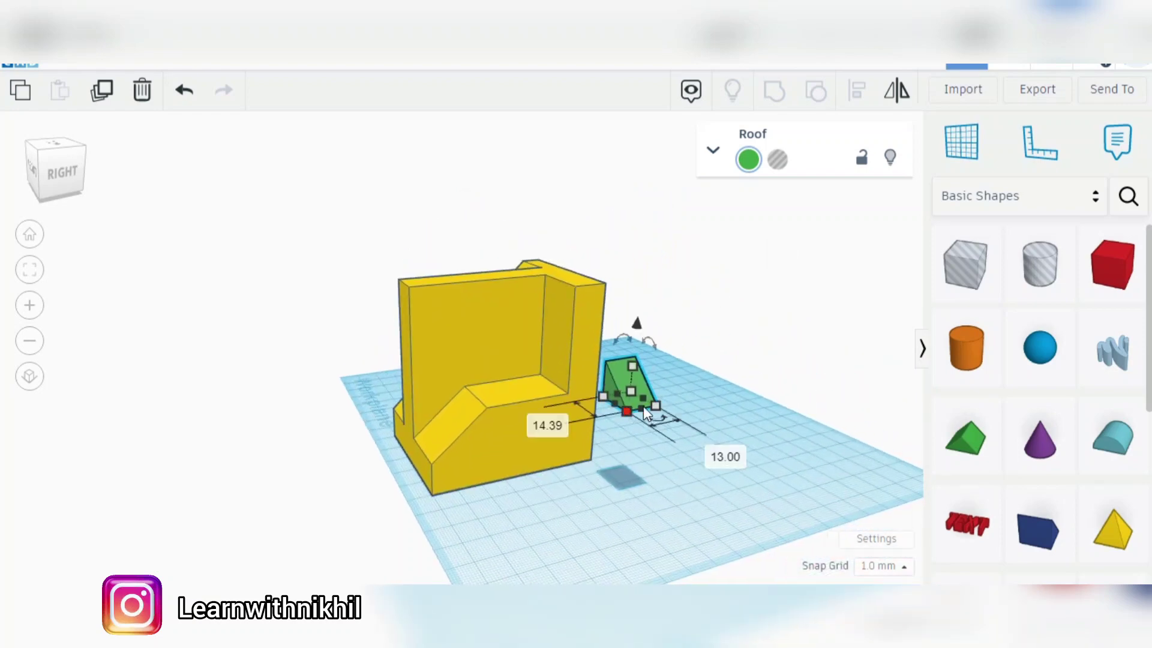
key("ctrl+a")
scroll(690, 538, "down", 2)
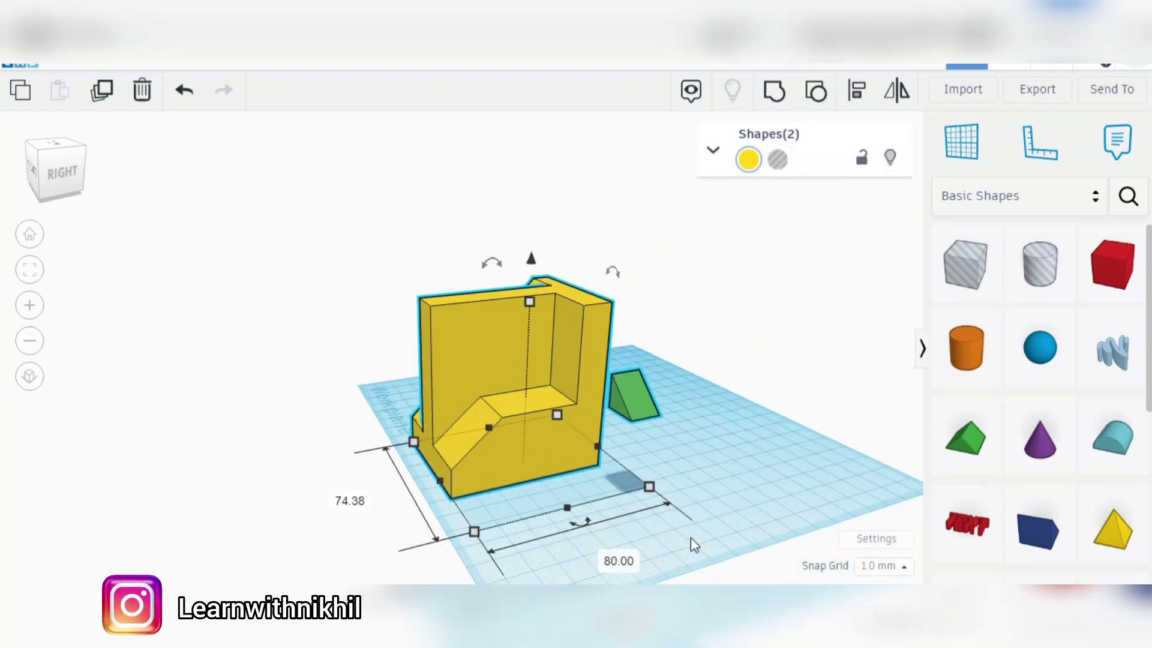
left_click(857, 96)
left_click(670, 504)
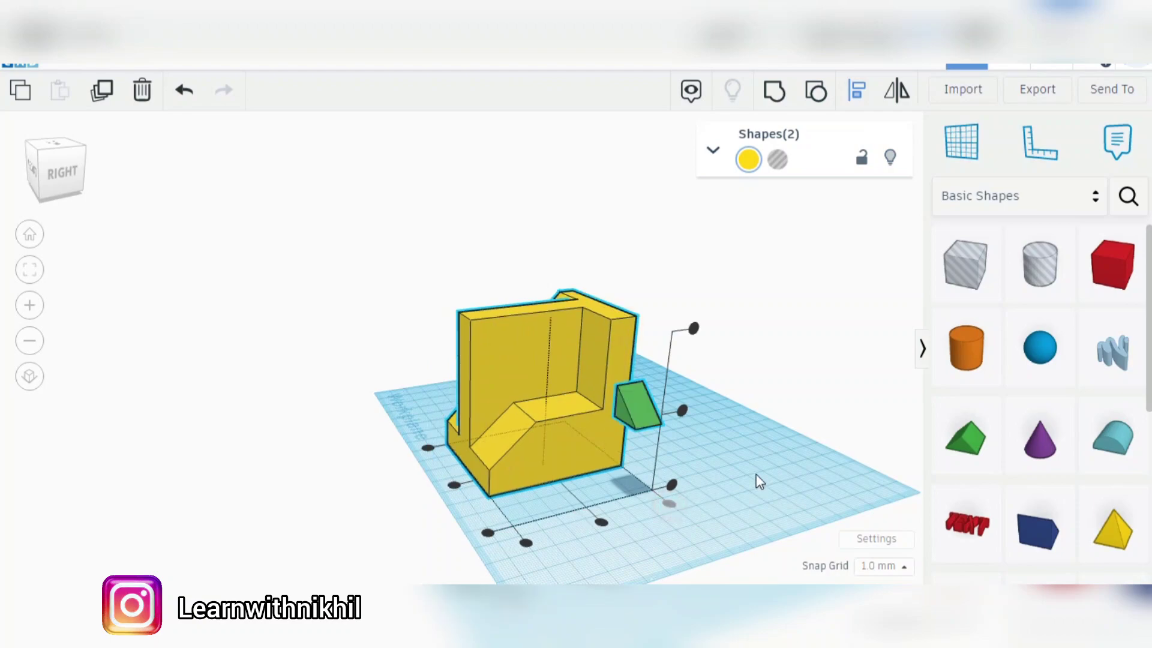
left_click(733, 461)
left_click(642, 408)
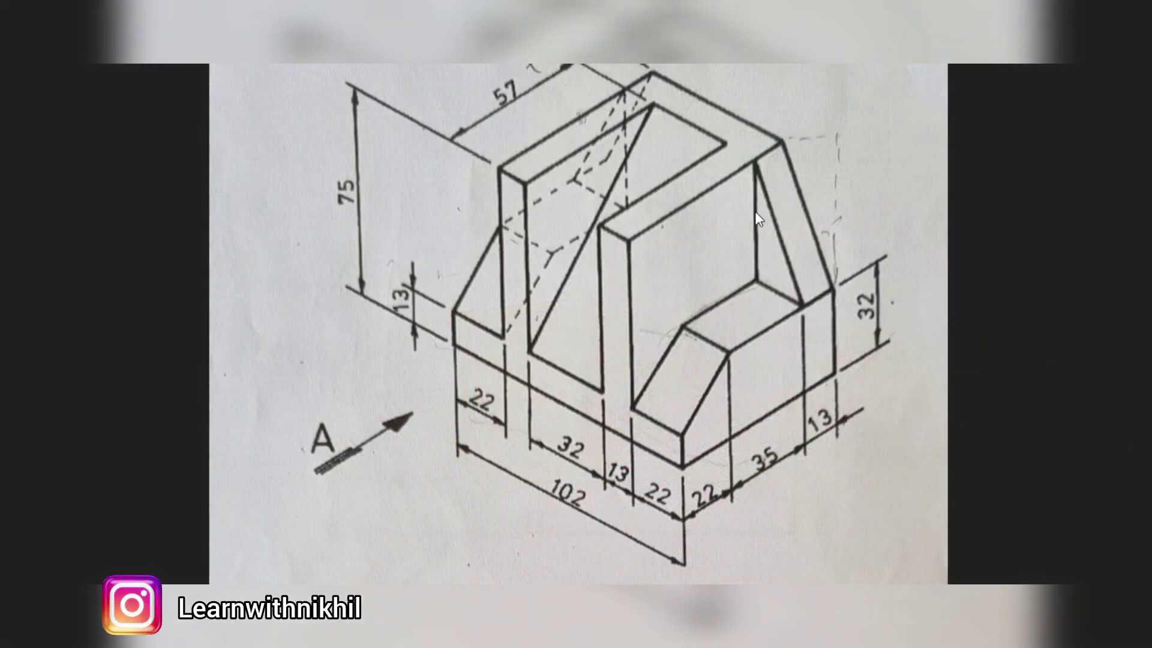
Step: Compare the enlarged roof wedge's slope with the sloped back corner in the reference drawing
key("alt+Tab")
scroll(552, 487, "down", 2)
key("alt+Tab")
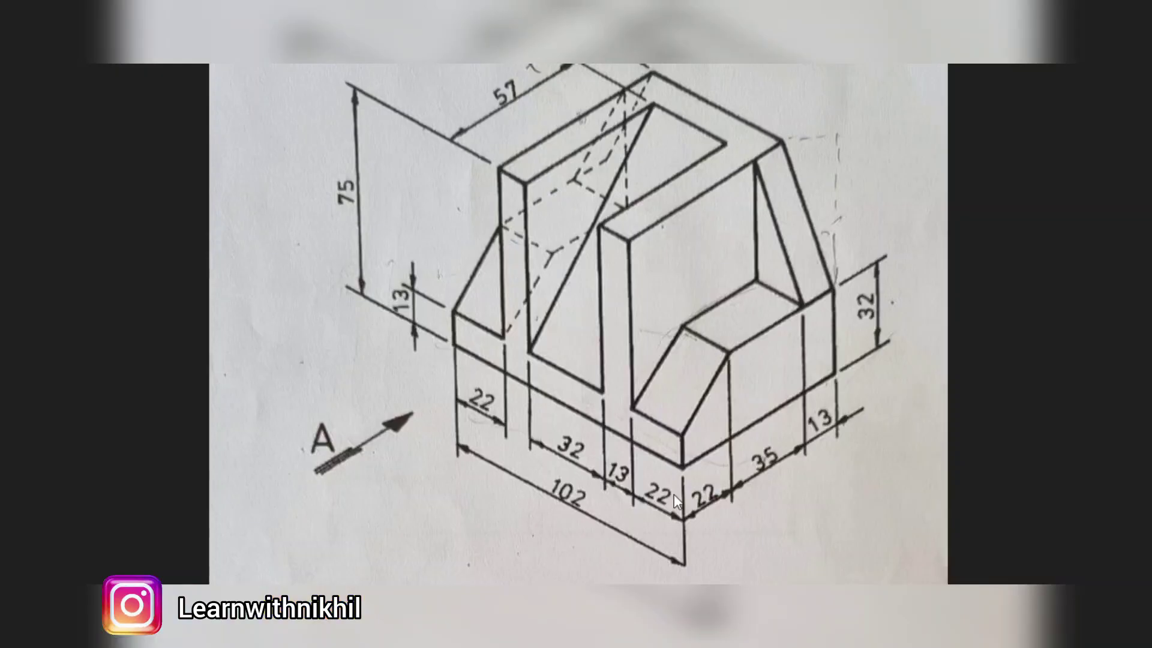
key("alt+Tab")
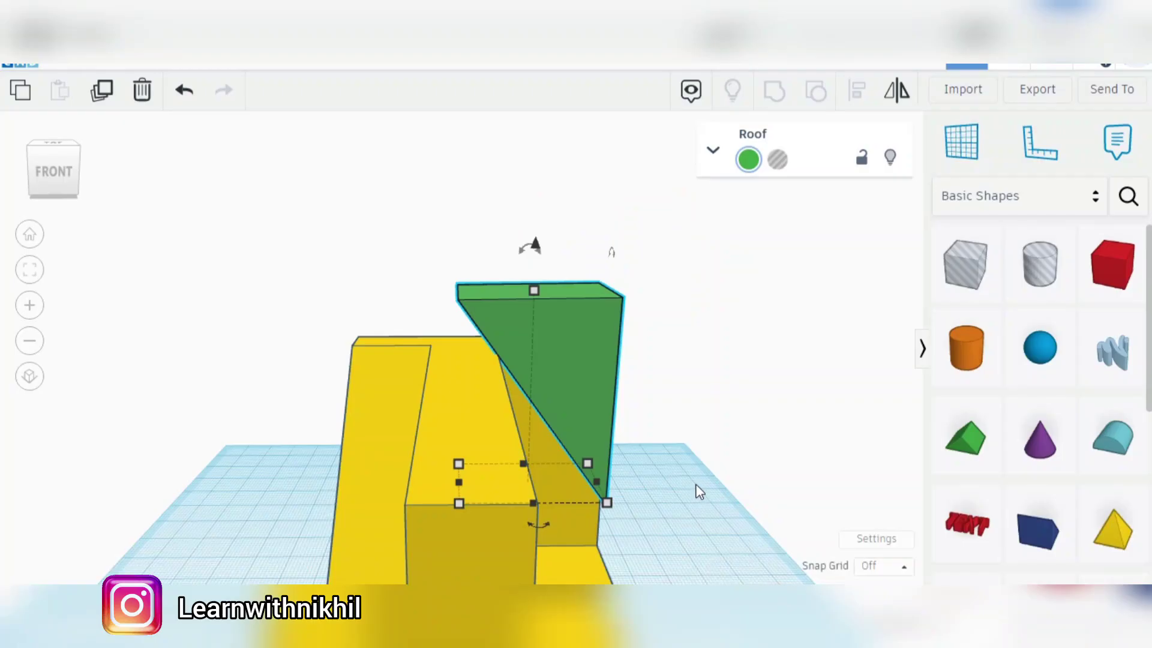
scroll(697, 482, "down", 2)
scroll(694, 491, "up", 1)
scroll(606, 478, "up", 1)
key("alt+Tab")
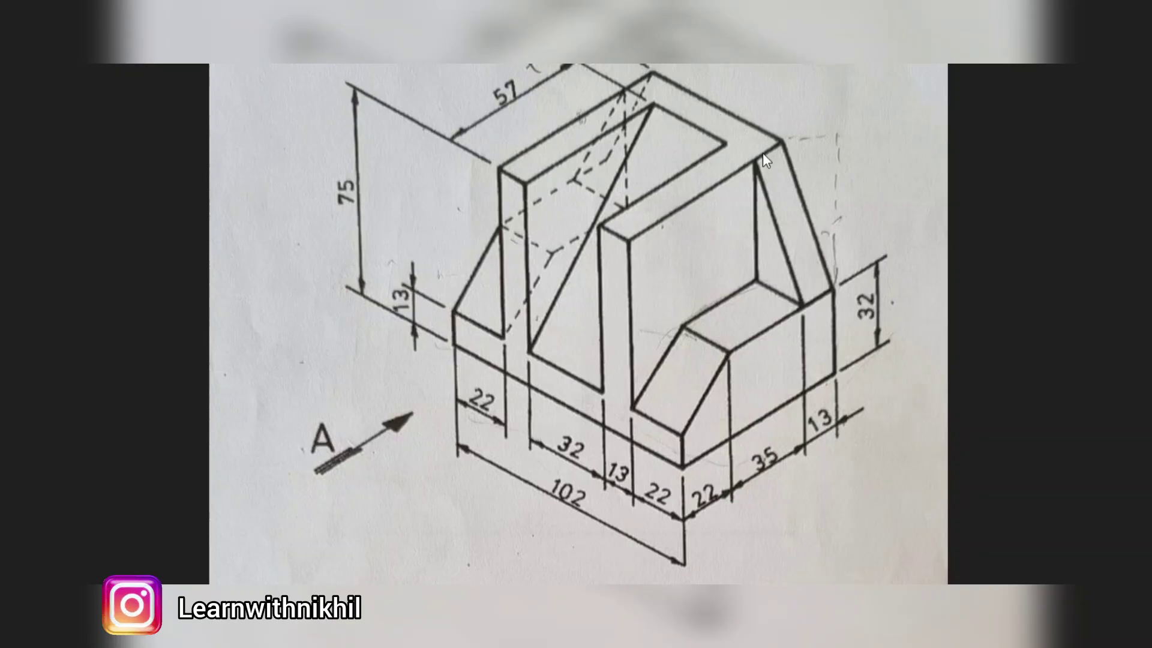
key("alt+Tab")
scroll(583, 419, "up", 2)
middle_click_drag(739, 406, 680, 349)
key("alt+Tab")
key("alt+Tab")
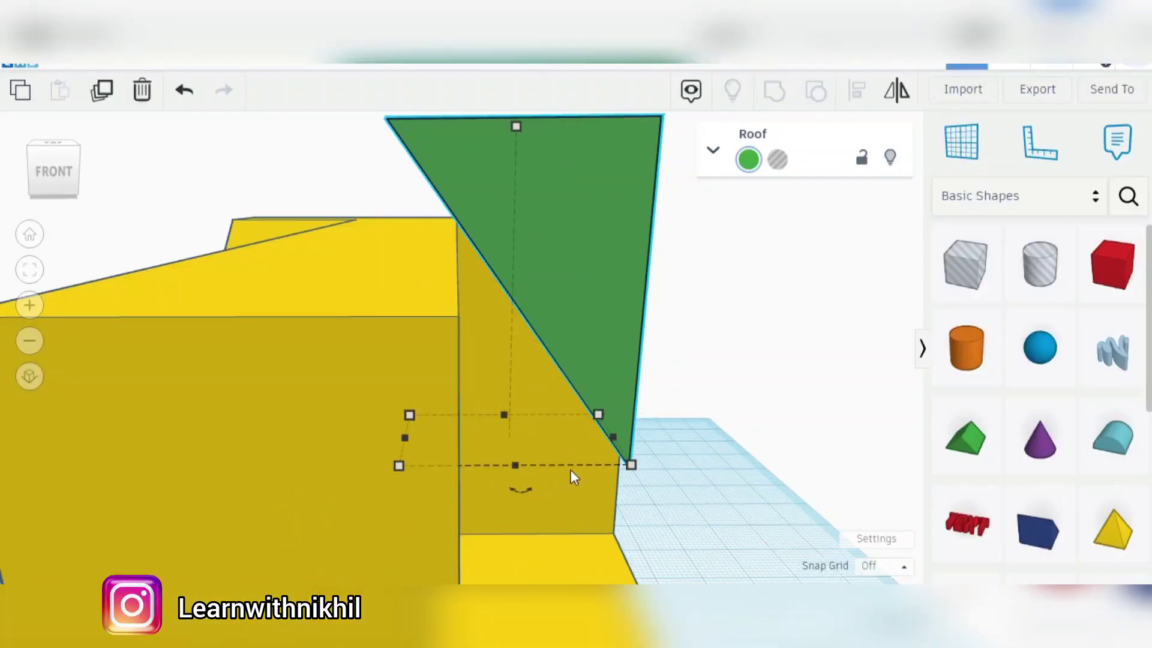
Step: Undo the stray resizing of the roof wedge and lower it by 11.68 mm to 32.81 mm above the workplane
left_click_drag(628, 466, 617, 528)
right_click_drag(617, 528, 252, 372)
left_click_drag(168, 301, 164, 317)
key("ctrl+z")
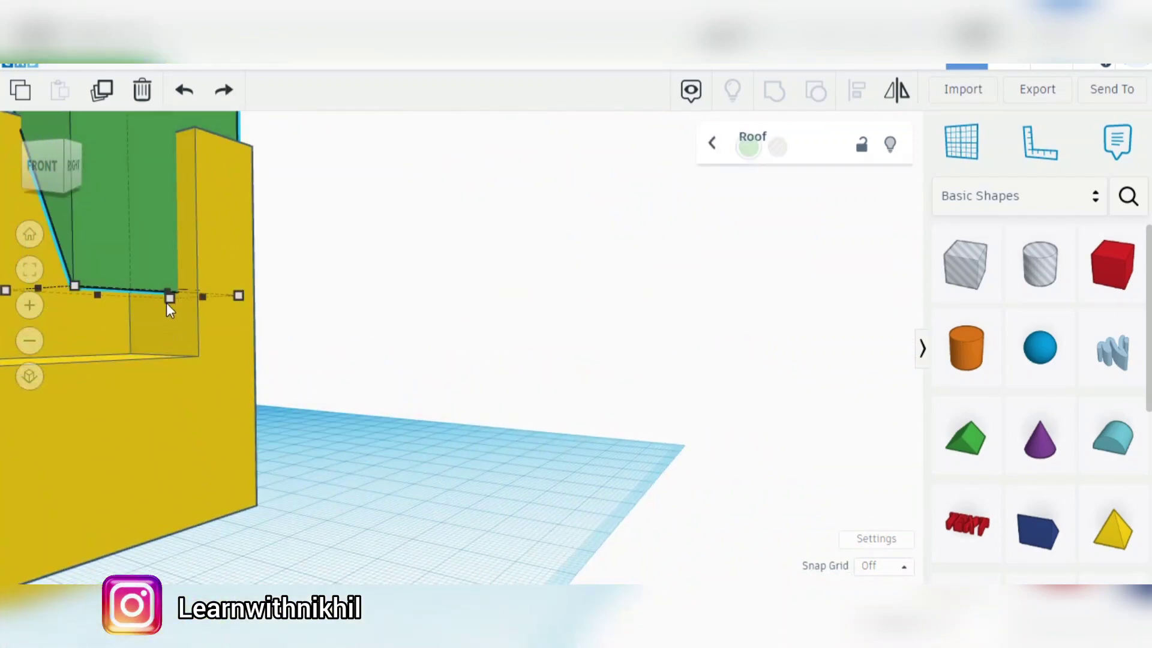
scroll(275, 298, "down", 3)
left_click_drag(198, 138, 198, 172)
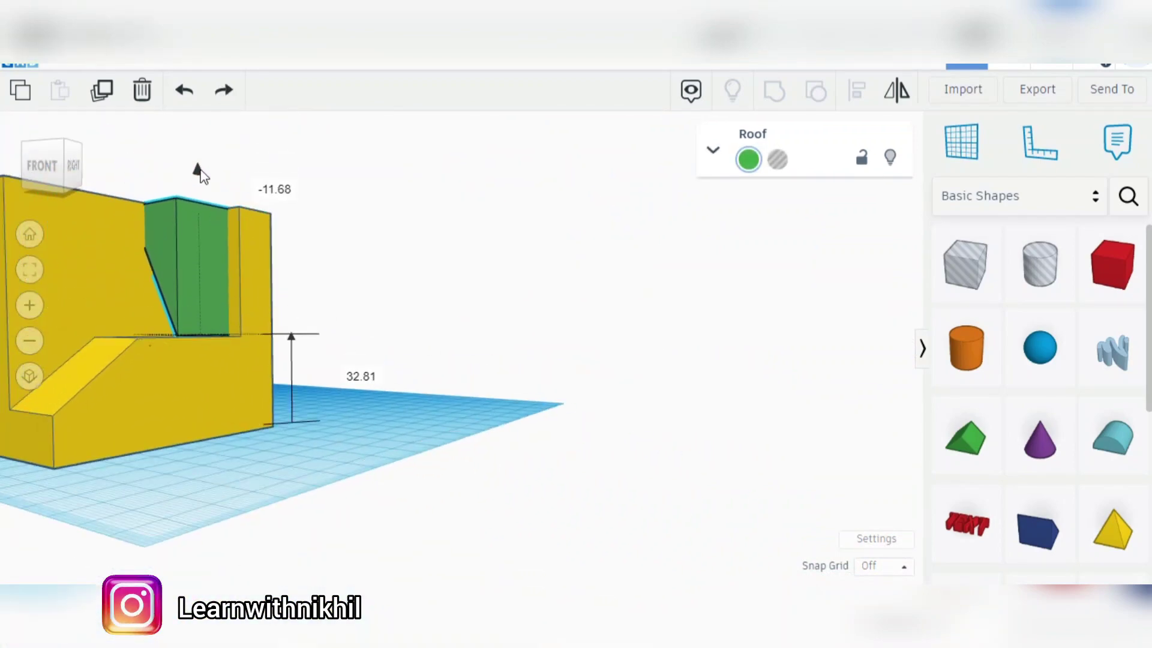
Step: Fit the roof wedge over the ledge at the block's back corner and adjust its height to about 48 mm
scroll(248, 301, "up", 5)
right_click_drag(415, 436, 450, 456)
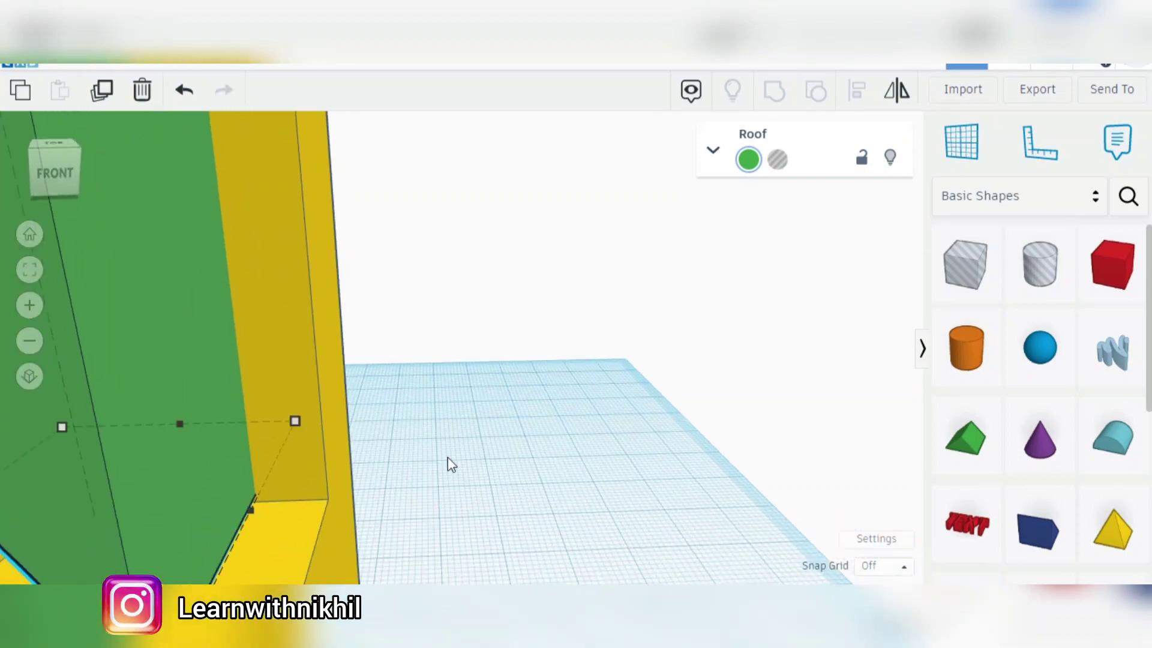
scroll(449, 457, "down", 4)
left_click_drag(354, 533, 387, 526)
right_click_drag(453, 355, 271, 240)
left_click_drag(304, 285, 319, 311)
left_click_drag(236, 293, 233, 283)
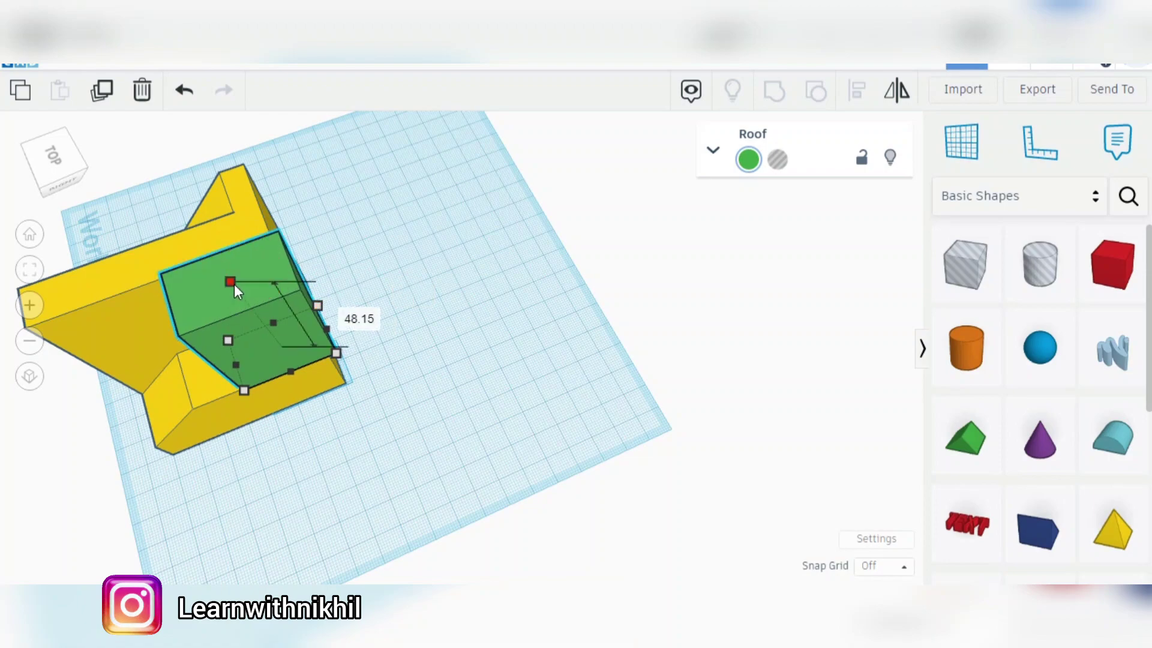
Step: Turn the roof wedge into a hole and refine its size and position to match the sloped back corner
right_click_drag(480, 372, 414, 318)
left_click(777, 159)
right_click_drag(528, 228, 336, 142)
scroll(570, 235, "up", 4)
right_click_drag(570, 236, 414, 198)
left_click_drag(463, 201, 478, 182)
left_click_drag(523, 561, 577, 561)
right_click_drag(336, 441, 558, 402)
left_click_drag(453, 154, 454, 171)
scroll(507, 462, "down", 3)
left_click_drag(572, 528, 479, 530)
Step: Select the roof hole together with the block and align it flush with the block's back corner
left_click(542, 529, "shift")
scroll(543, 529, "down", 4)
left_click(857, 90)
right_click_drag(542, 530, 473, 301)
left_click(570, 531)
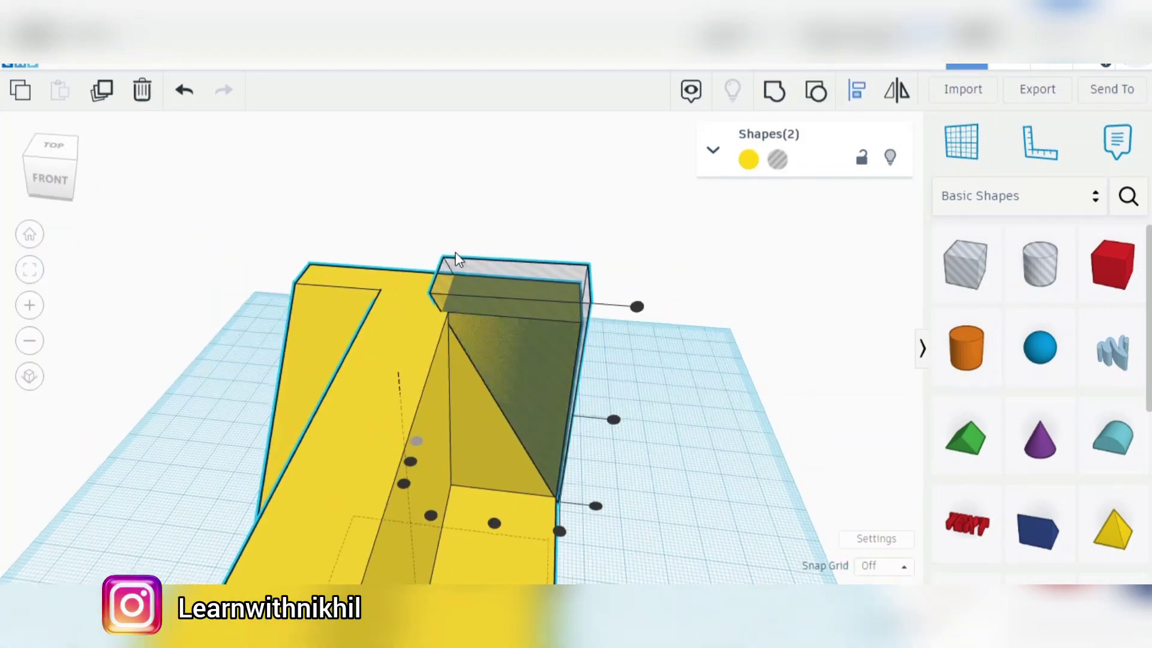
Step: Fine-tune the roof hole's alignment and height so it sits flush over the block's back corner
left_click(473, 301)
left_click_drag(441, 487, 448, 487)
right_click_drag(448, 487, 862, 486)
scroll(552, 477, "up", 5)
left_click_drag(476, 484, 475, 485)
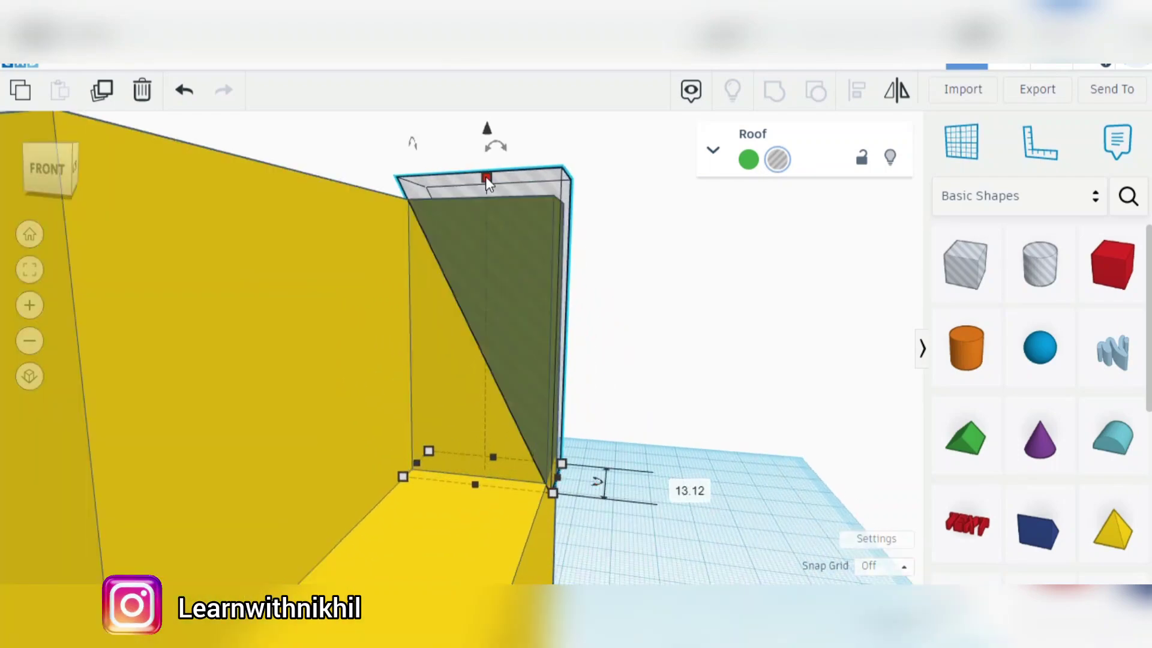
left_click_drag(483, 137, 484, 139)
Step: Group the roof hole with the block to cut the sloped back corner, and check the result
right_click_drag(622, 267, 558, 330)
scroll(558, 330, "down", 5)
key("ctrl+a")
left_click(774, 91)
mouse_move(396, 273)
right_mouse_down()
mouse_move(523, 361)
mouse_move(541, 319)
mouse_move(352, 319)
mouse_move(462, 290)
mouse_move(510, 300)
right_mouse_up()
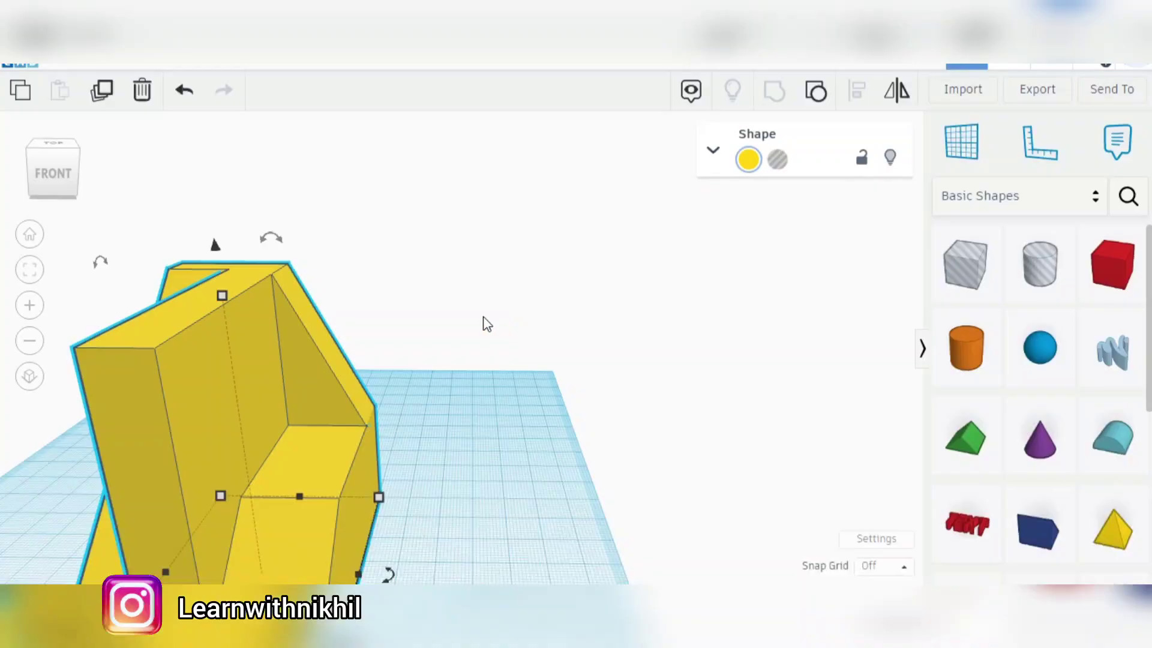
mouse_move(480, 322)
right_mouse_down()
mouse_move(444, 381)
mouse_move(297, 393)
right_mouse_up()
scroll(312, 401, "up", 5)
scroll(316, 402, "down", 5)
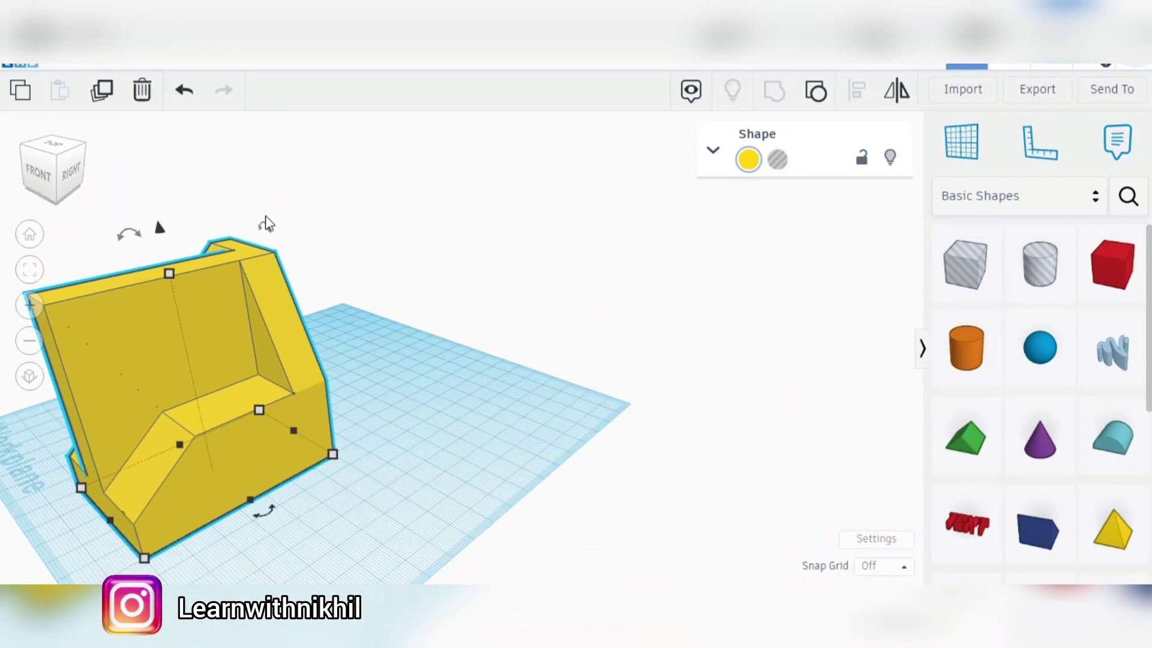
mouse_move(183, 372)
right_mouse_down()
mouse_move(304, 360)
mouse_move(142, 393)
mouse_move(237, 375)
mouse_move(391, 372)
mouse_move(255, 350)
right_mouse_up()
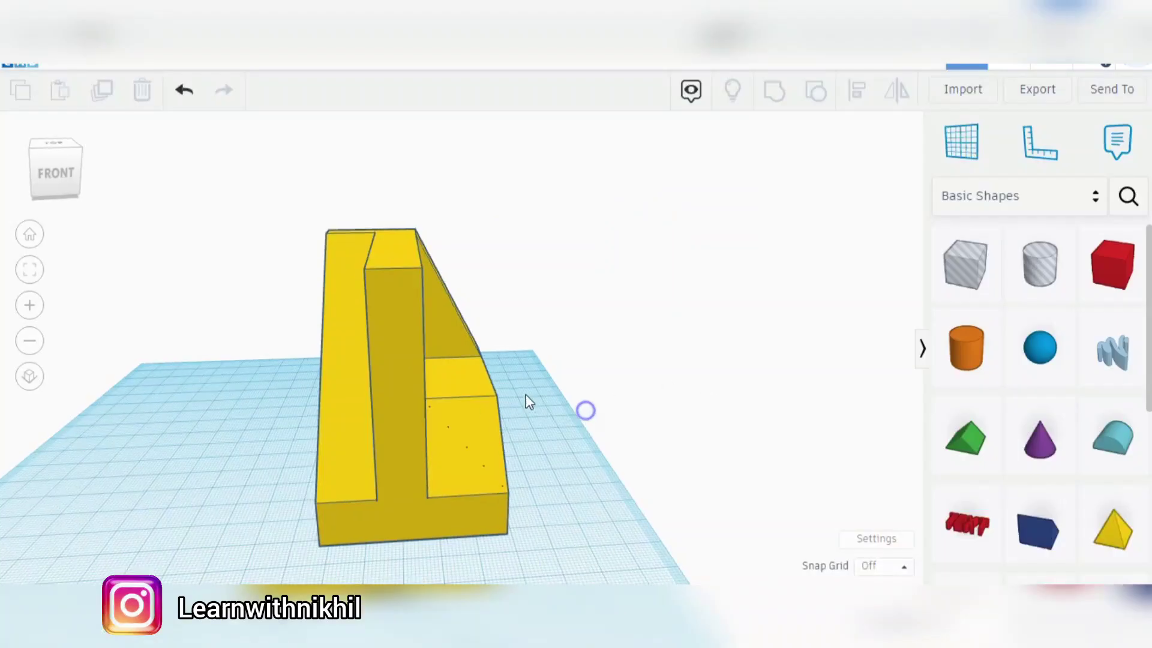
Step: Copy and paste the finished half block and move one of the two halves clear to the side
mouse_move(525, 401)
right_mouse_down()
mouse_move(463, 406)
mouse_move(419, 370)
right_mouse_up()
key("ctrl+c")
key("ctrl+v")
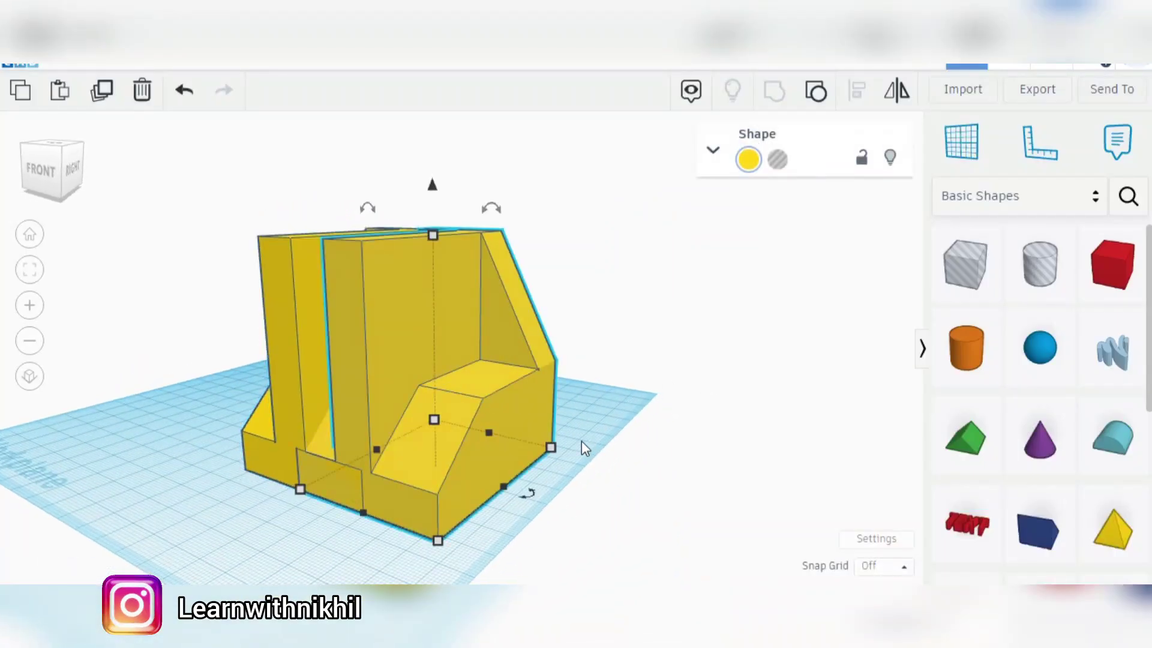
right_click_drag(702, 437, 336, 411)
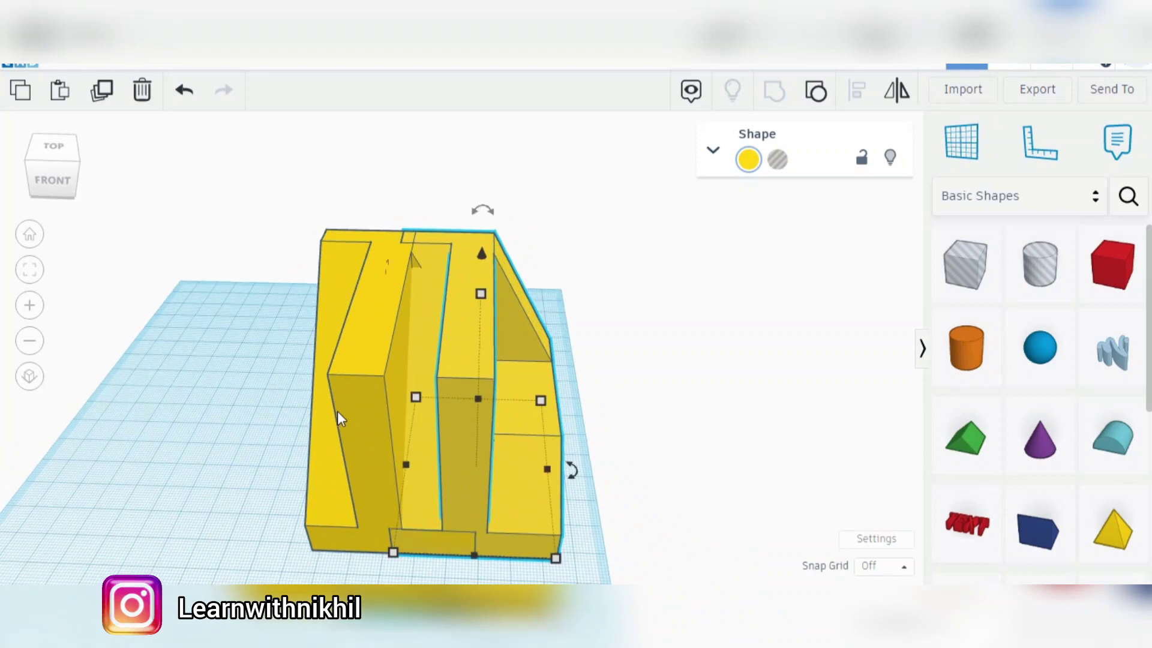
left_click_drag(330, 408, 199, 401)
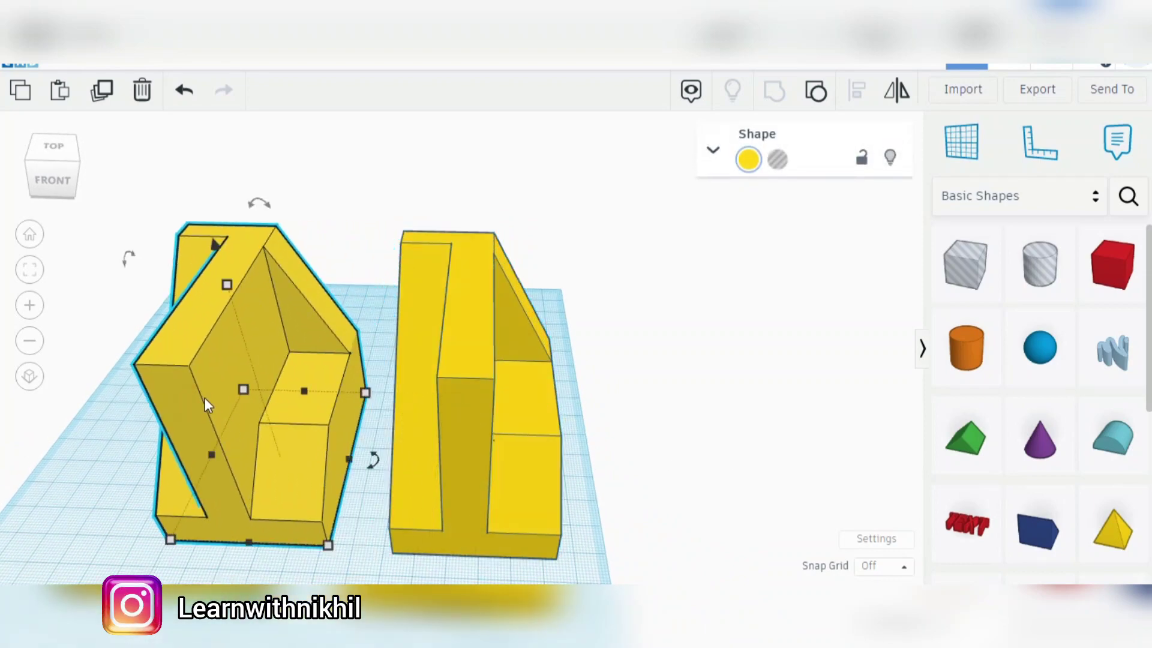
scroll(755, 330, "down", 1)
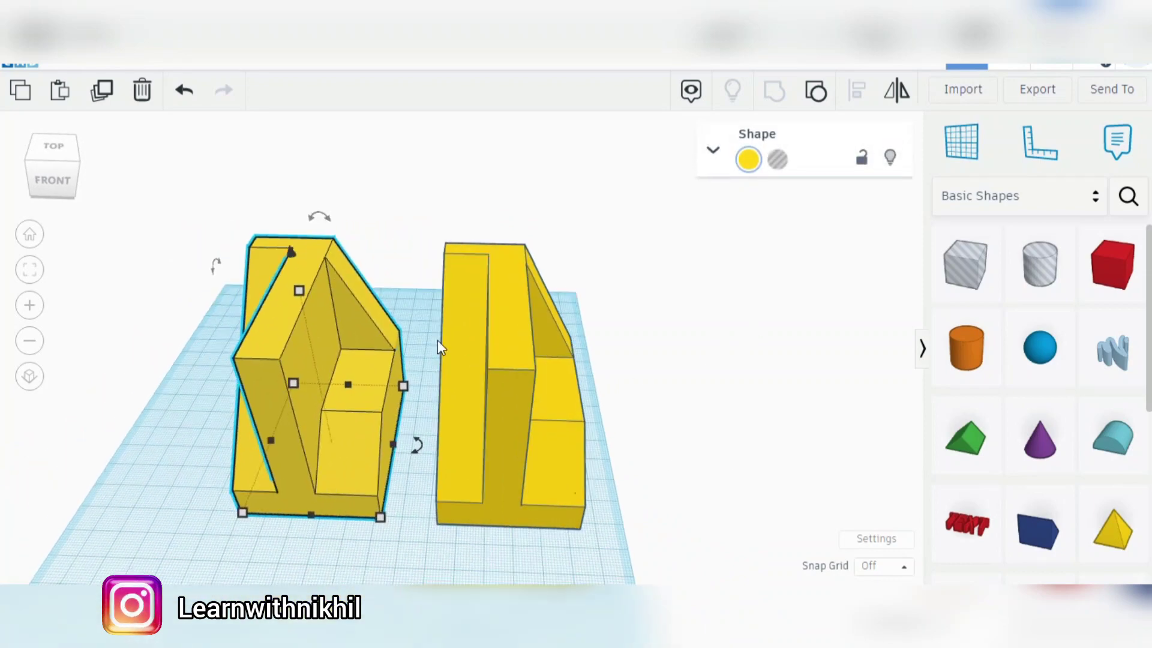
Step: Mirror the moved half along the block's width so it becomes the opposite side of the model
left_click(898, 103)
left_click(304, 539)
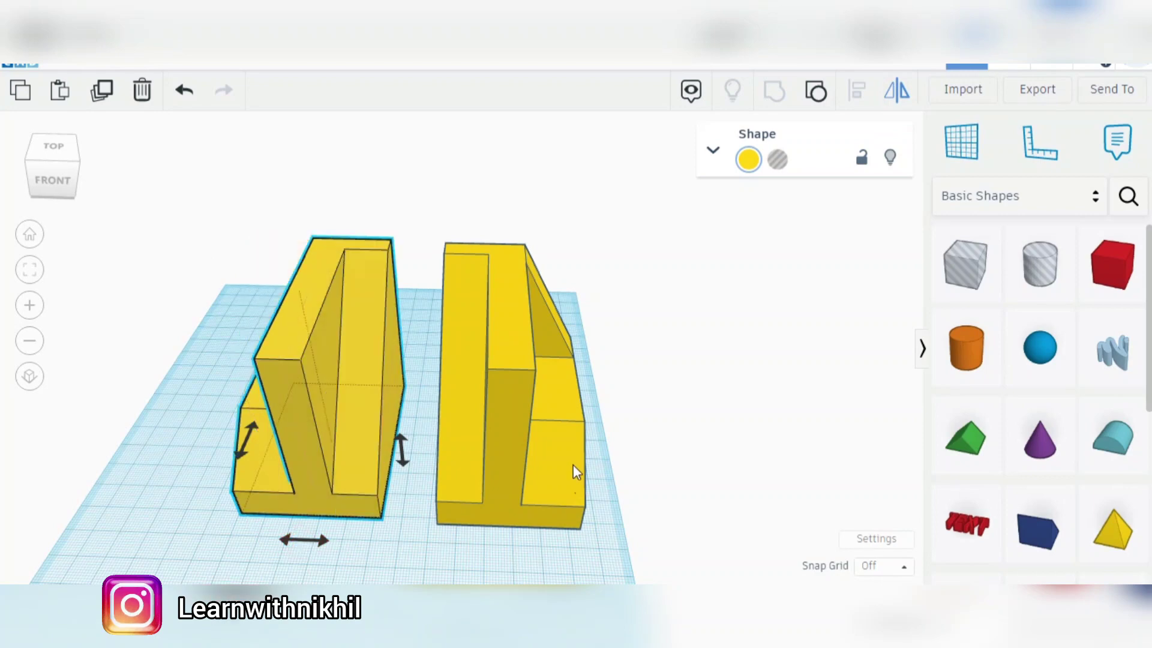
key("ctrl+a")
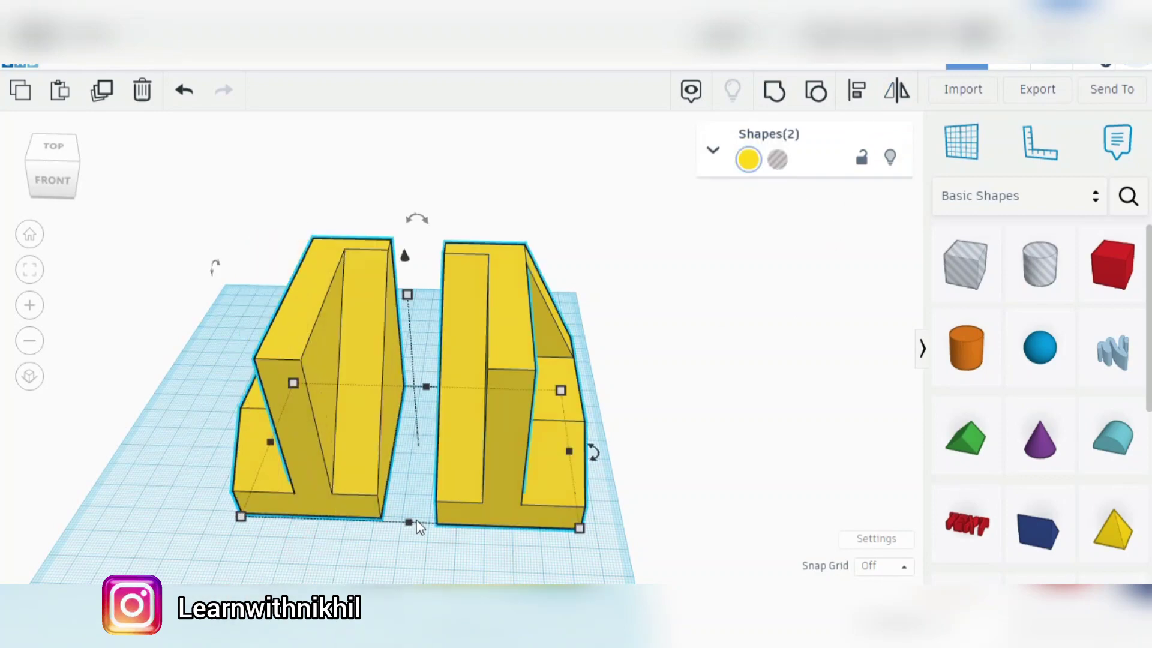
left_click(661, 363)
Step: Move the unmirrored half against the mirrored half and align both halves along their front faces
left_click_drag(453, 417, 427, 409)
right_click_drag(598, 467, 557, 507)
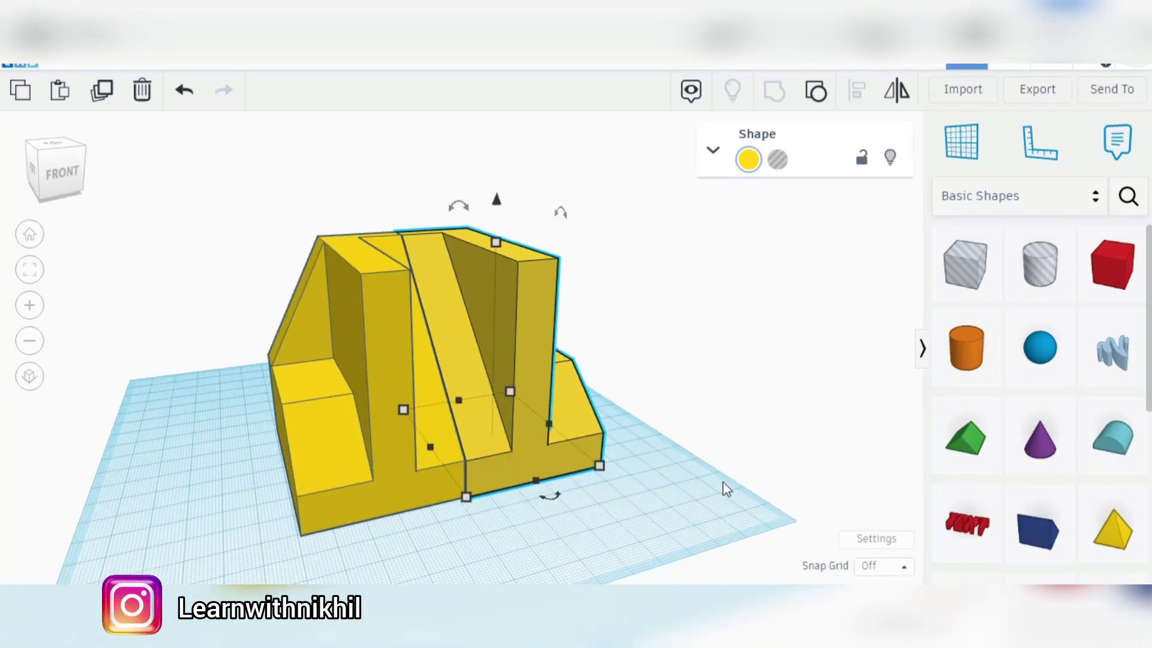
key("ctrl+a")
left_click(857, 90)
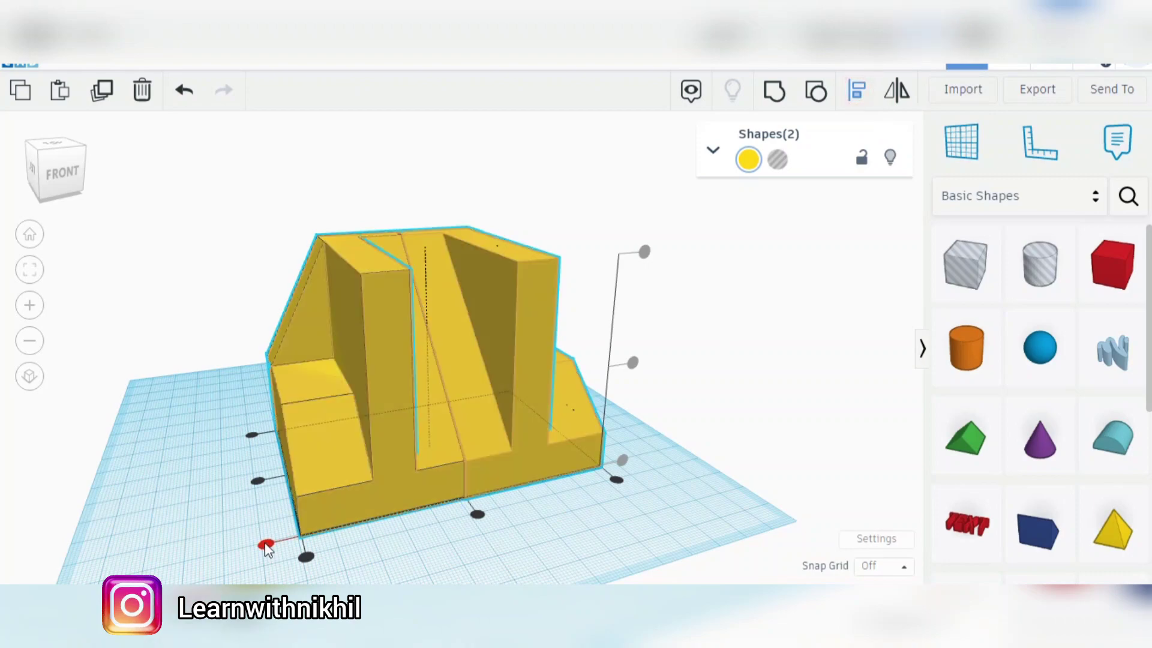
left_click(479, 517)
right_click_drag(489, 527, 409, 563)
left_click(635, 448)
right_click_drag(486, 433, 553, 444)
left_click(487, 433)
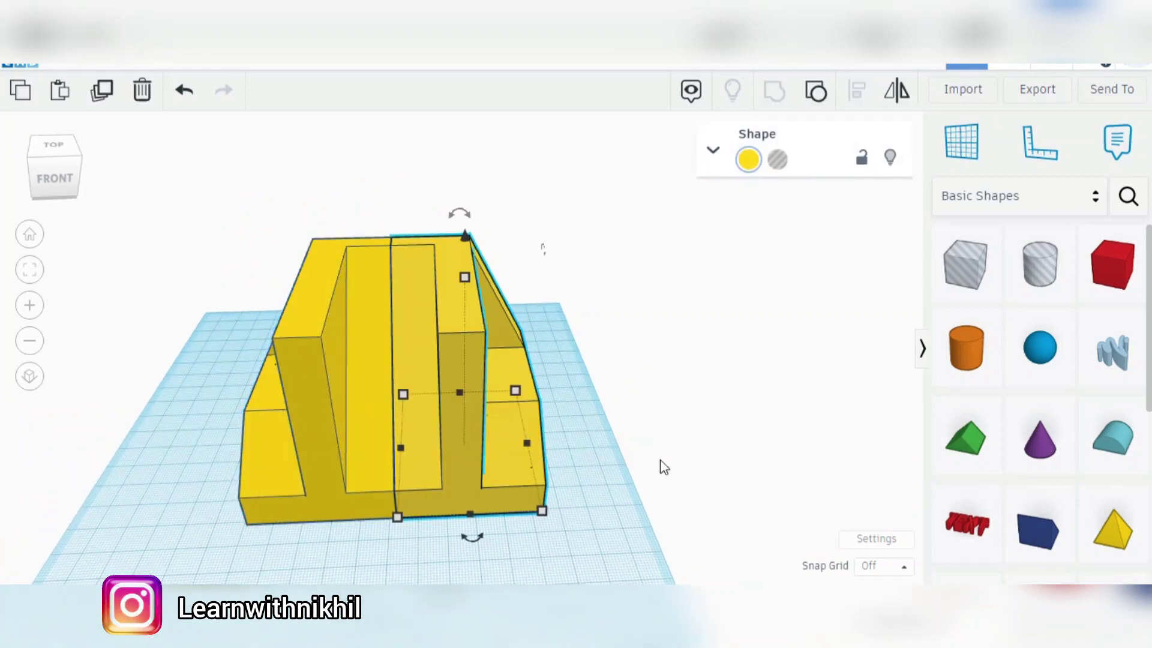
key("ctrl+a")
key("ctrl+g")
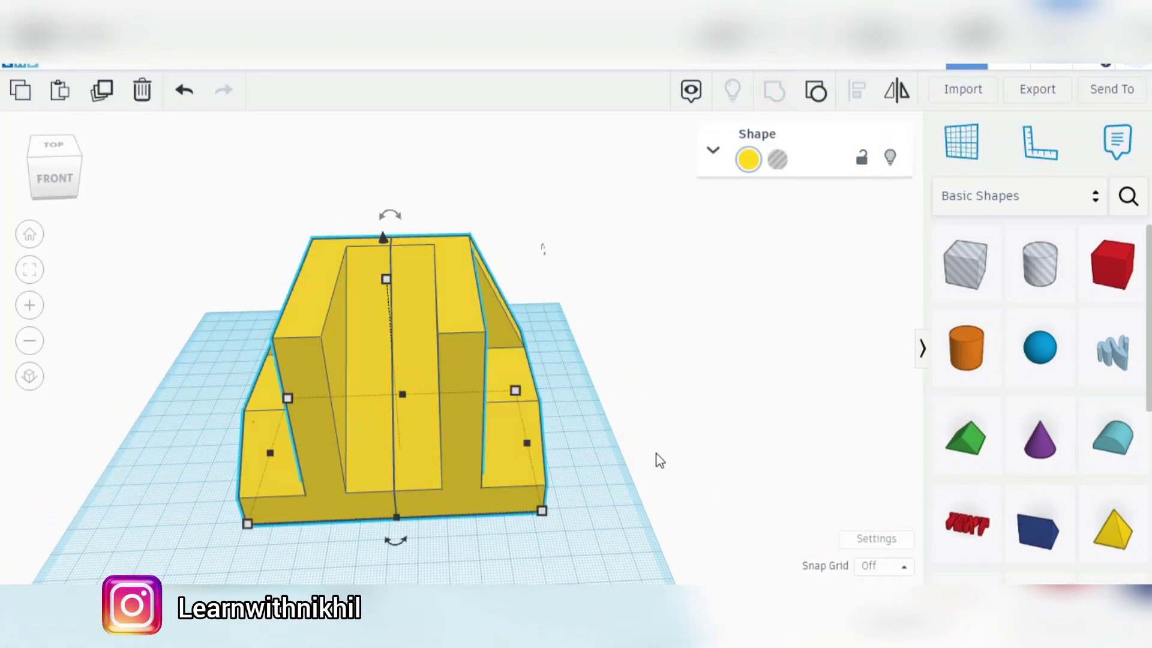
key("ctrl+z")
Step: Select both adjoining halves and group them into one continuous block
scroll(503, 372, "up", 5)
left_click(413, 226)
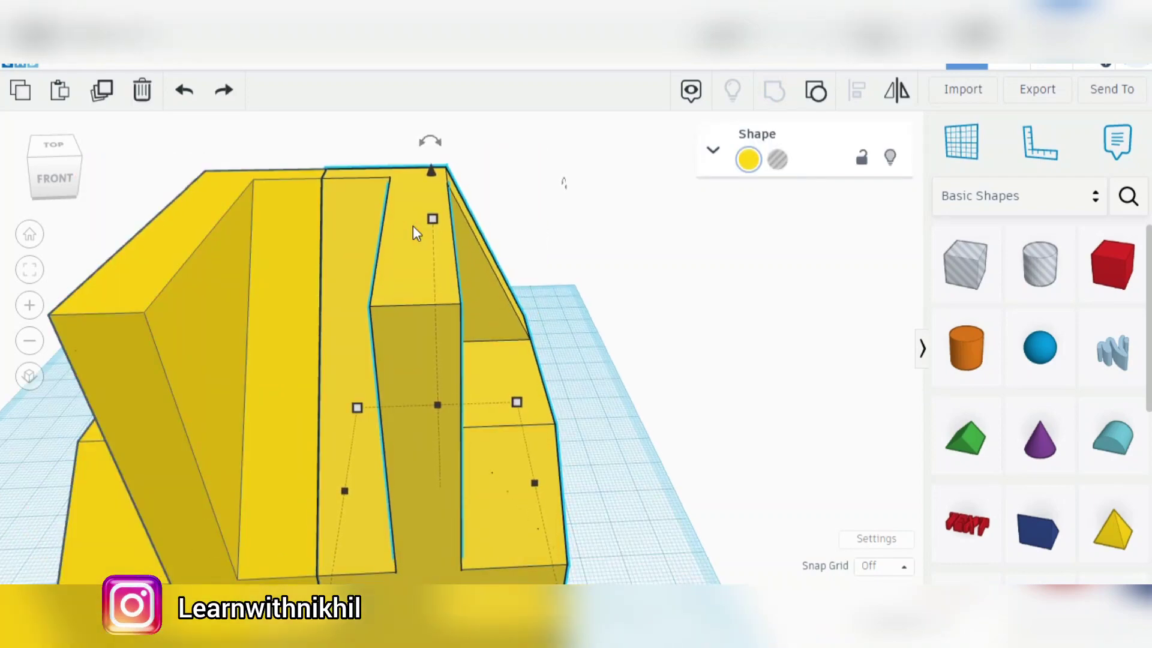
key("ctrl+a")
left_click(774, 91)
left_click(642, 340)
right_click_drag(642, 340, 522, 344)
left_click(465, 310)
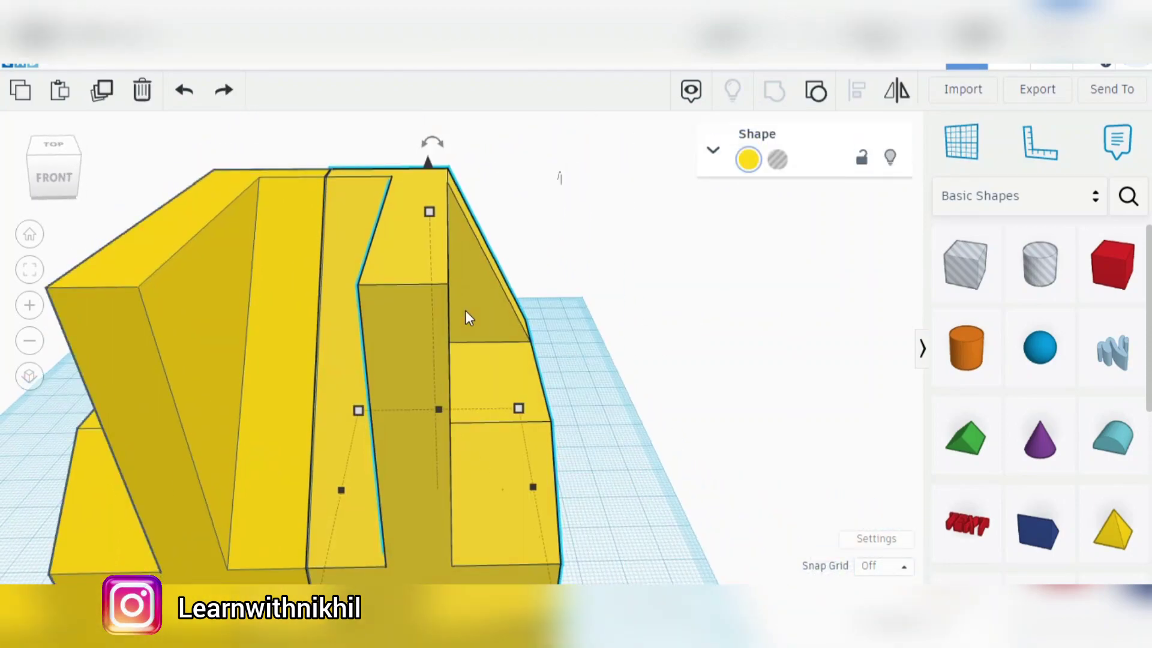
left_click(574, 352)
right_click_drag(575, 351, 249, 365)
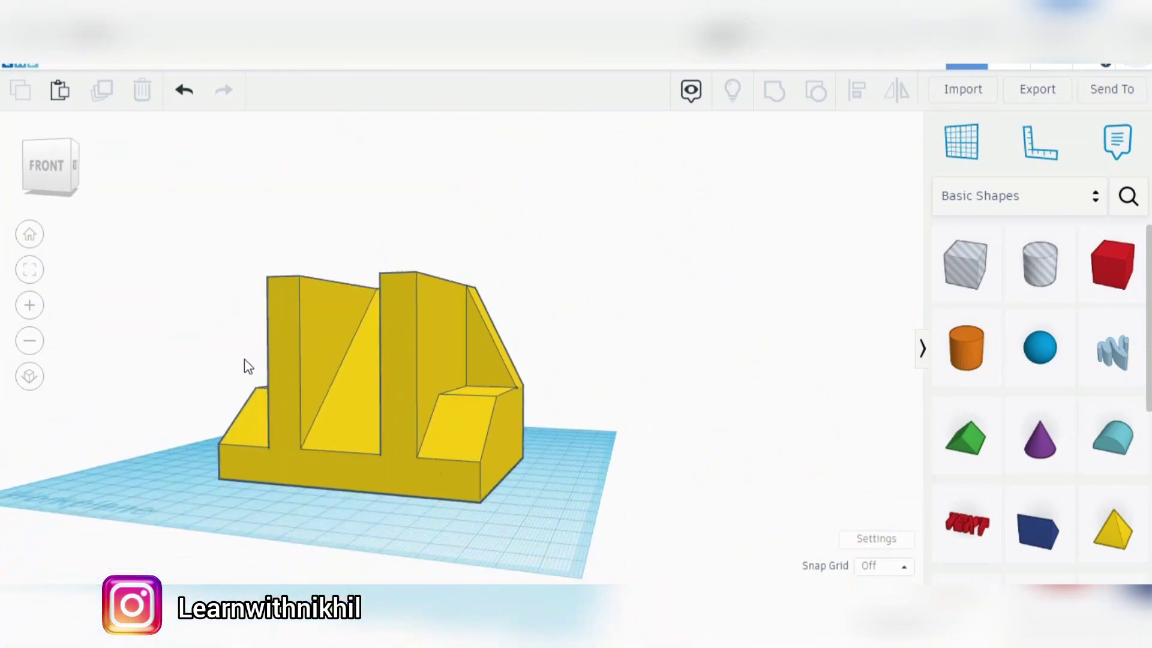
Step: Compare the completed block with the dimensioned reference drawing from a matching isometric angle
right_click_drag(320, 252, 410, 231)
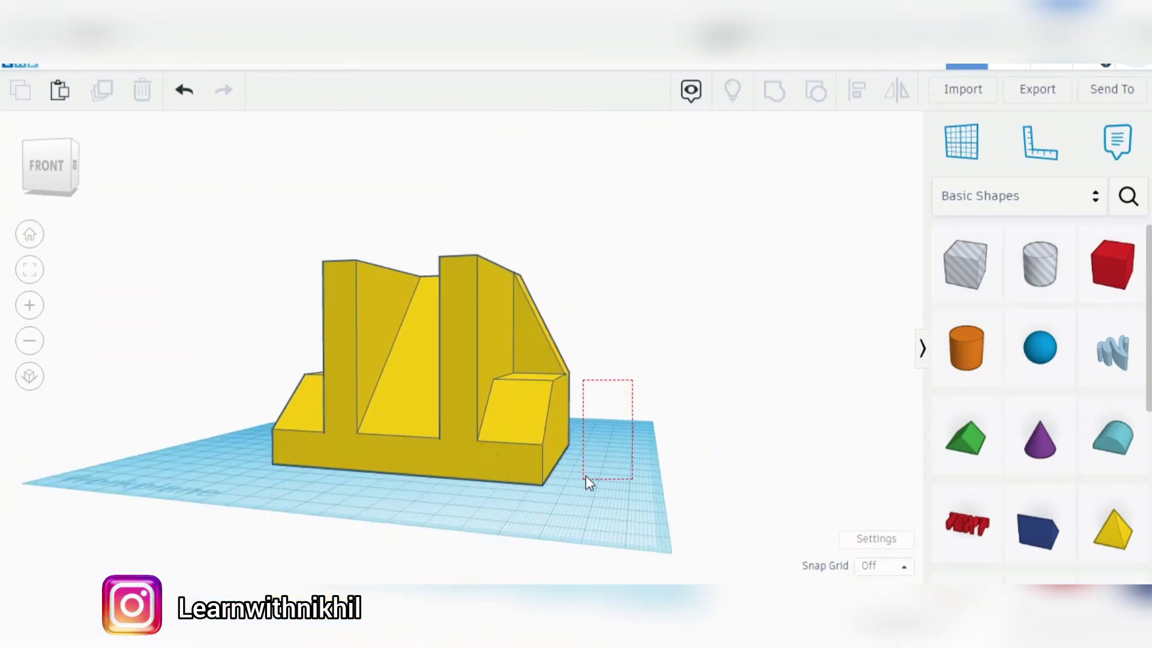
right_click_drag(578, 424, 481, 484)
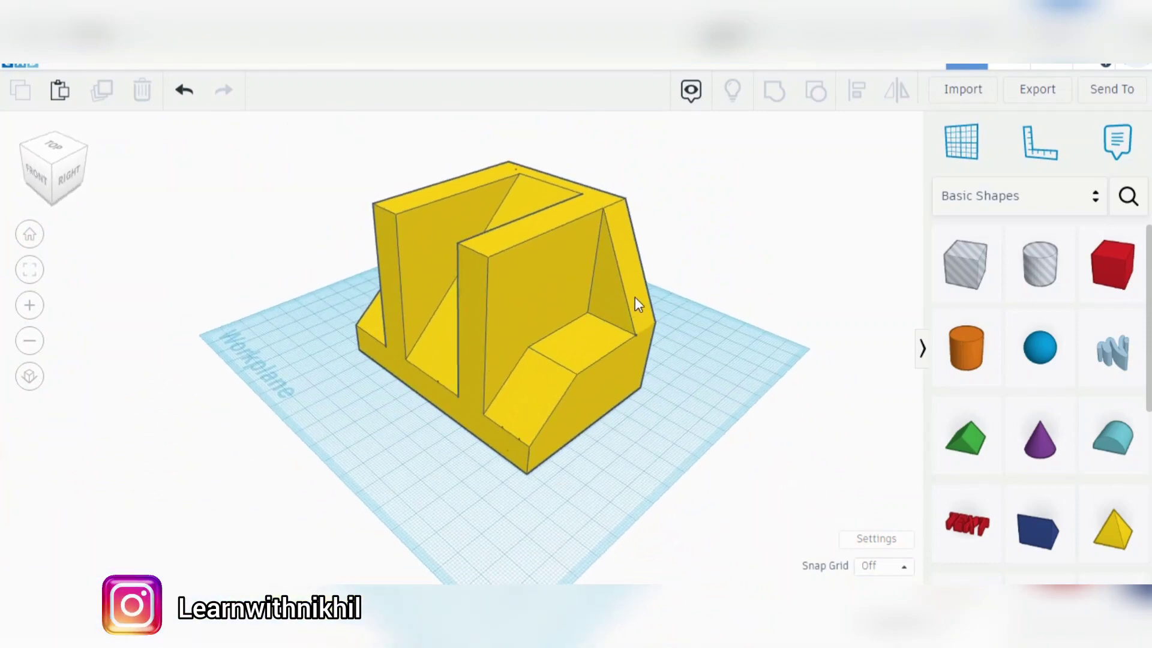
right_click_drag(615, 304, 658, 302)
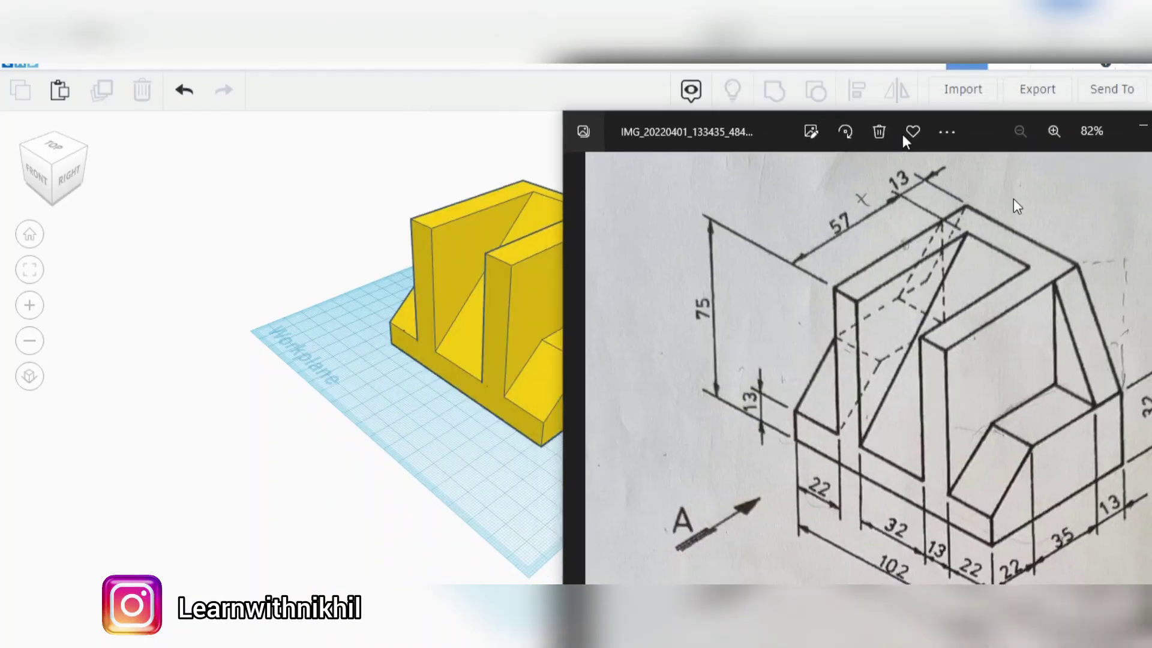
mouse_move(902, 135)
left_mouse_down()
mouse_move(1061, 135)
mouse_move(1012, 88)
left_mouse_up()
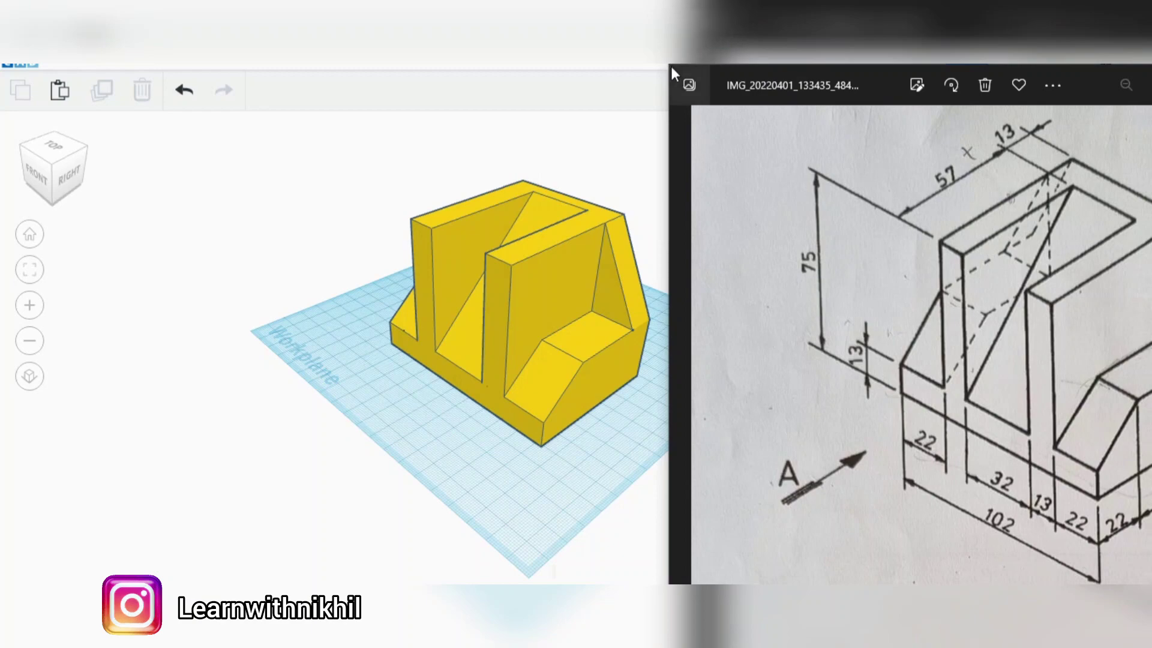
left_click_drag(783, 96, 282, 80)
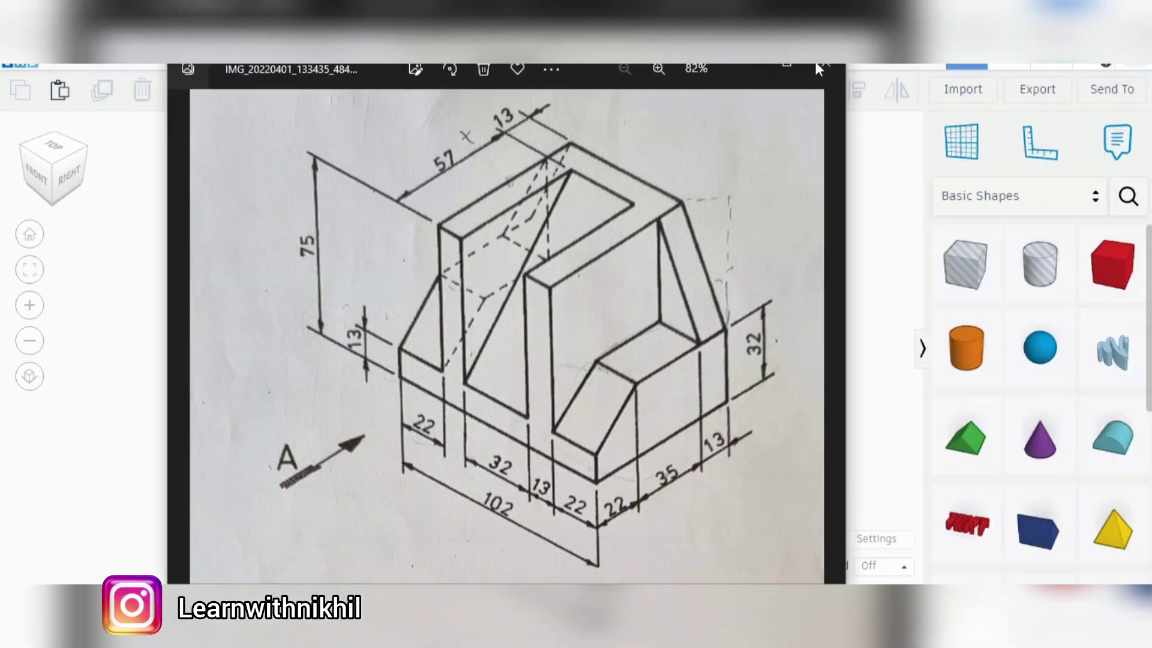
left_click_drag(845, 64, 591, 265)
left_click_drag(470, 294, 960, 128)
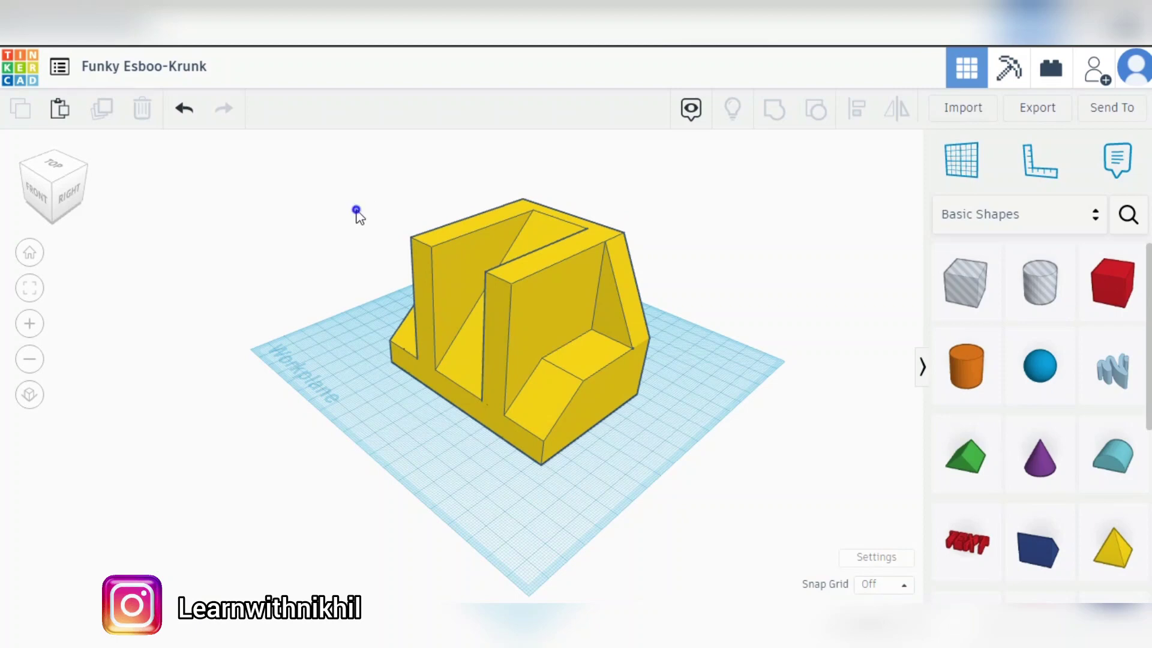
Step: Arrange the YouTube orthographic projection video and the Tinkercad window side by side, and switch the model view to orthographic
right_click_drag(356, 212, 472, 198)
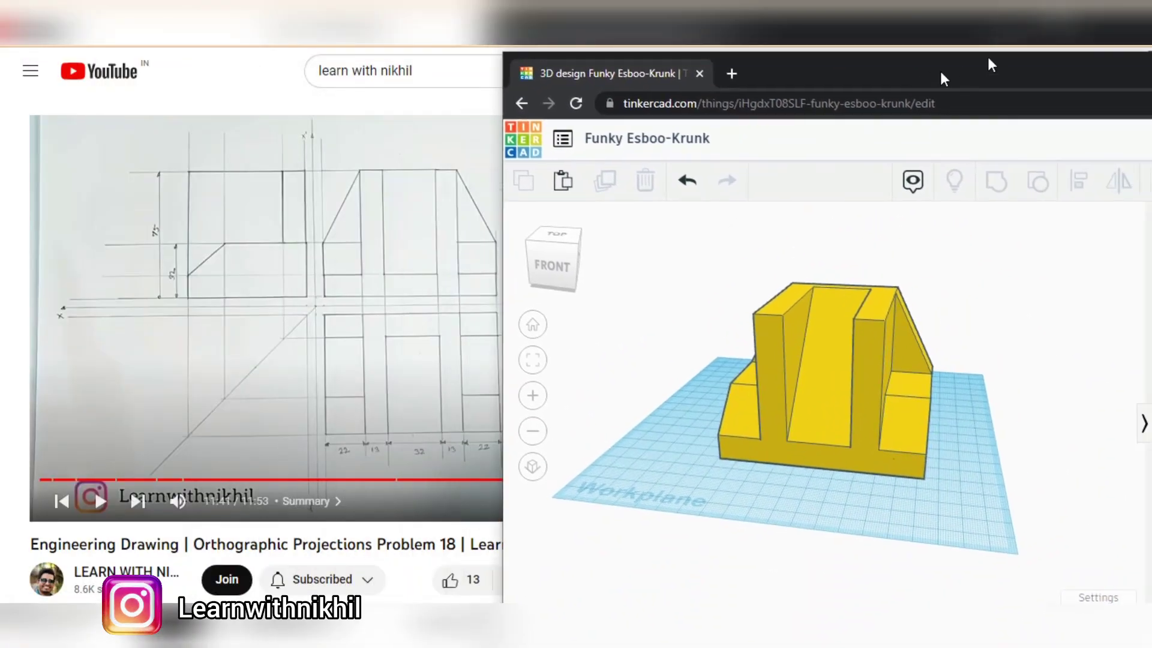
left_click_drag(554, 42, 805, 151)
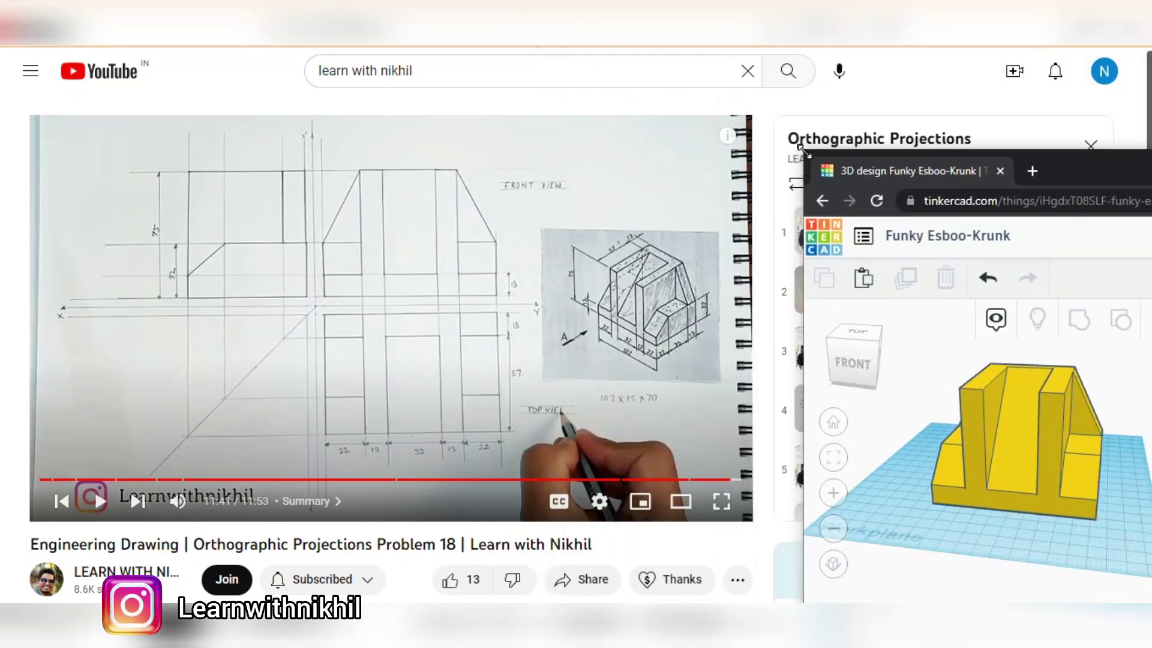
left_click_drag(1078, 161, 991, 69)
right_click_drag(993, 362, 874, 406)
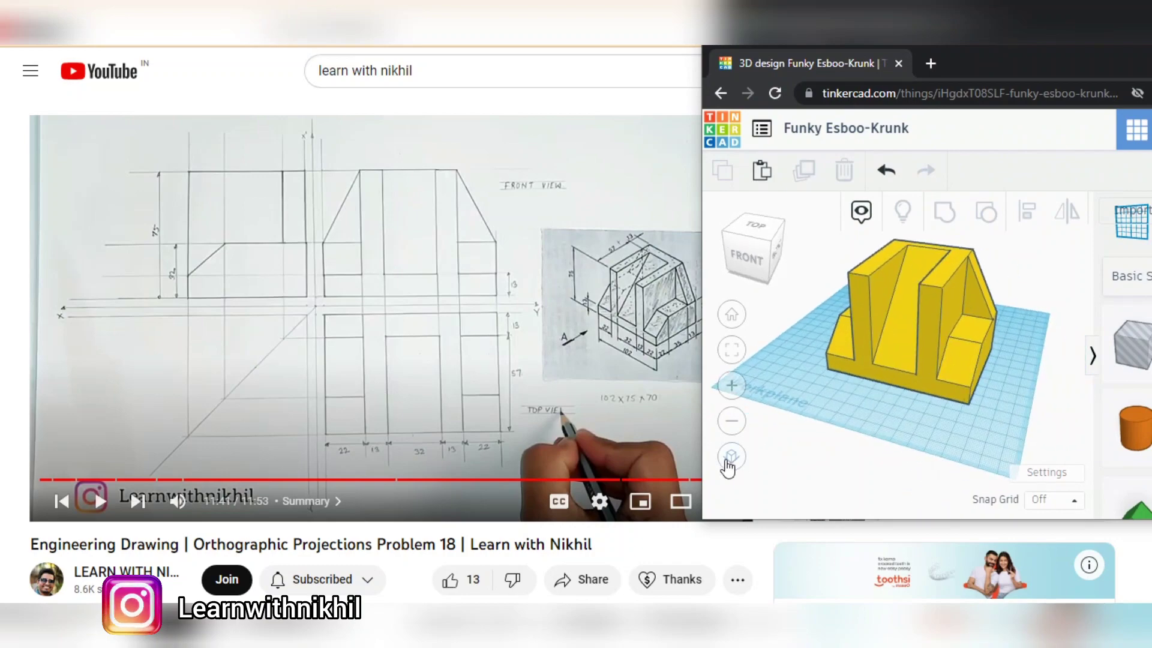
left_click(730, 457)
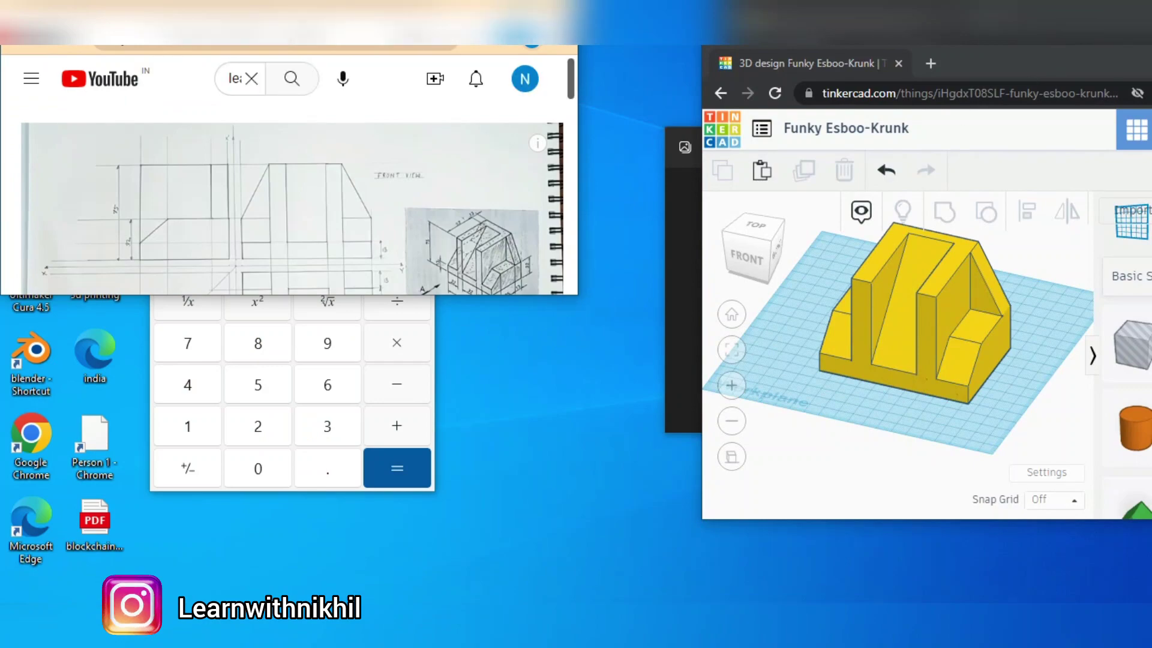
left_click_drag(396, 15, 1, 179)
left_click(732, 208)
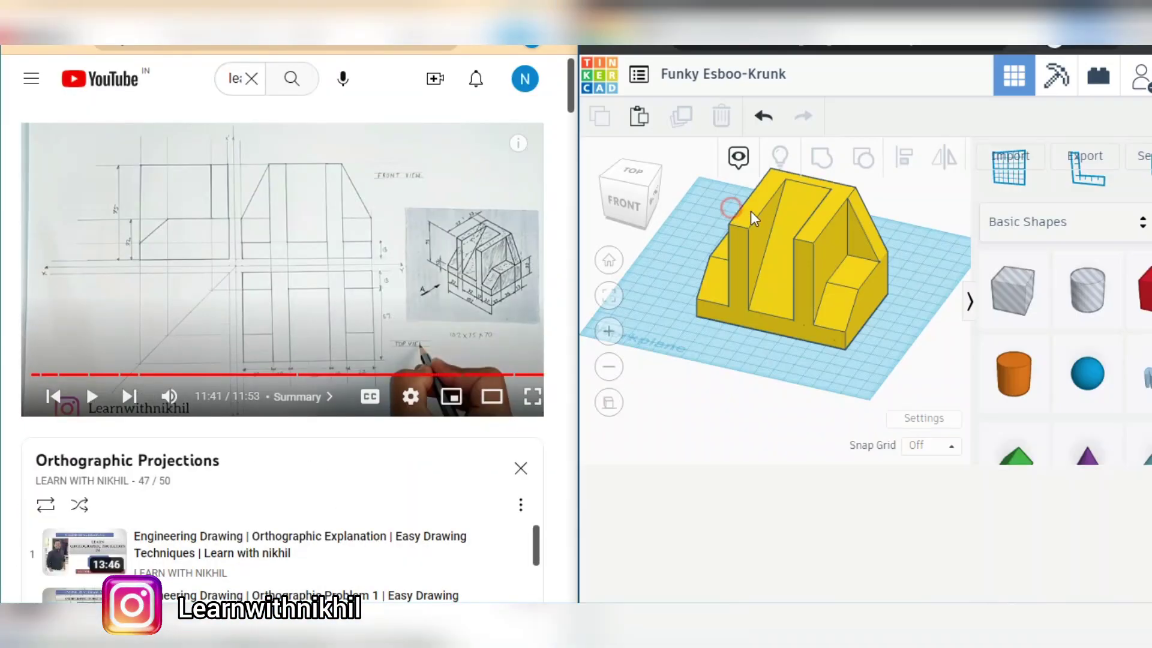
scroll(787, 438, "up", 4)
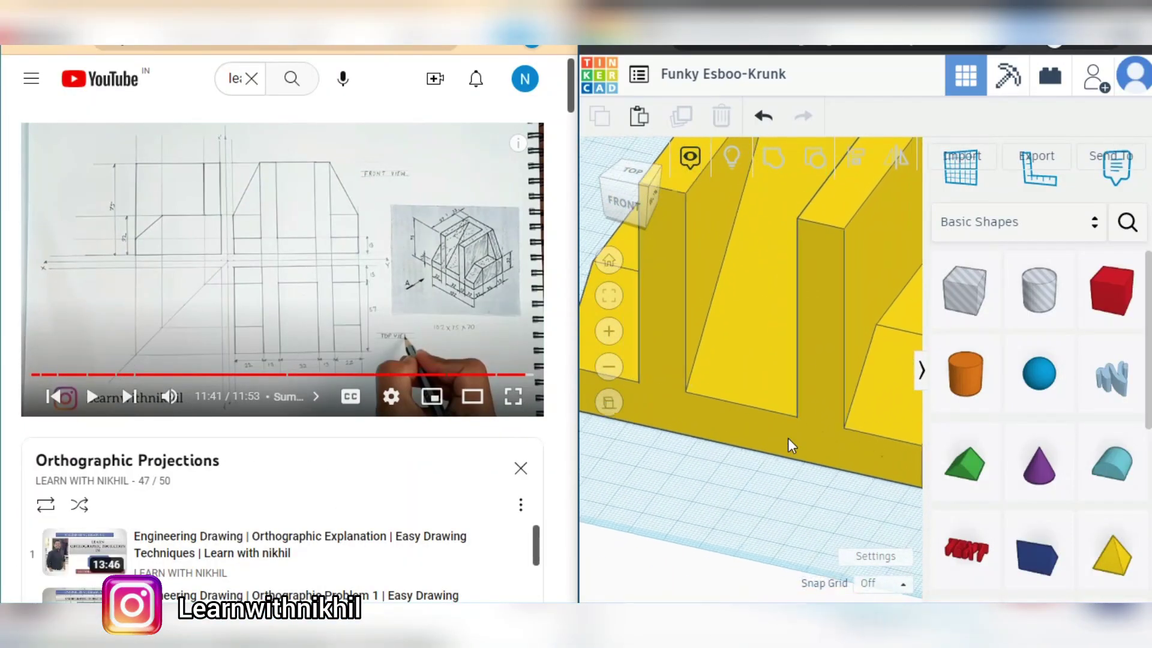
scroll(758, 460, "down", 4)
scroll(755, 455, "down", 3)
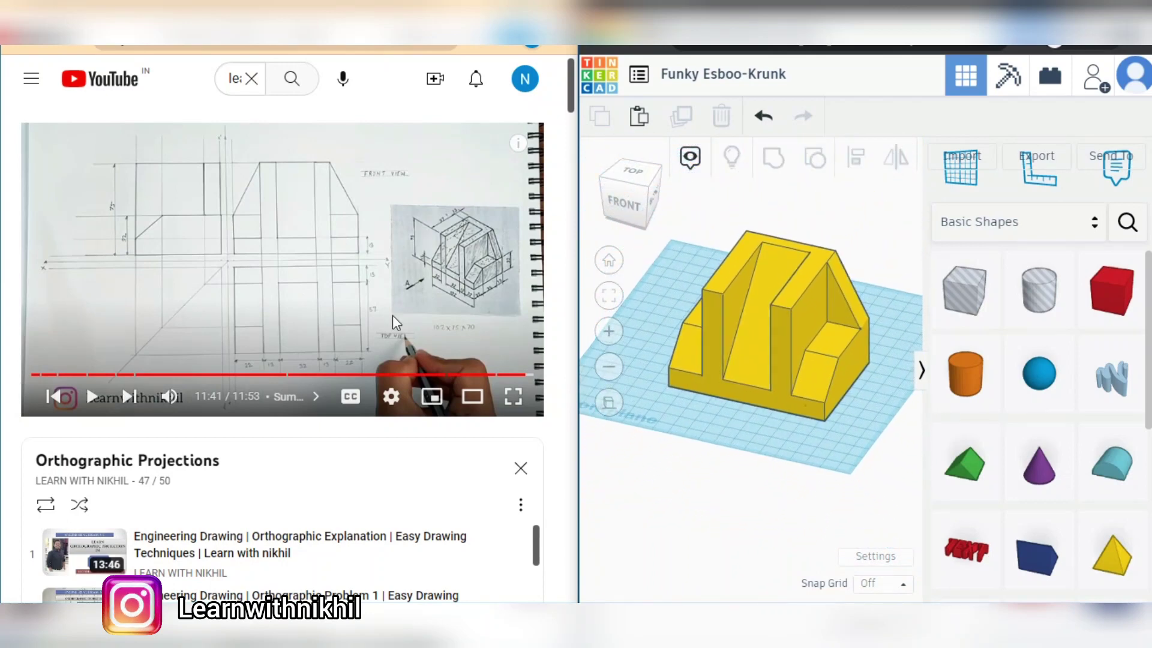
Step: Compare the block's front, top and right views with the orthographic projections drawn in the video
left_click(624, 203)
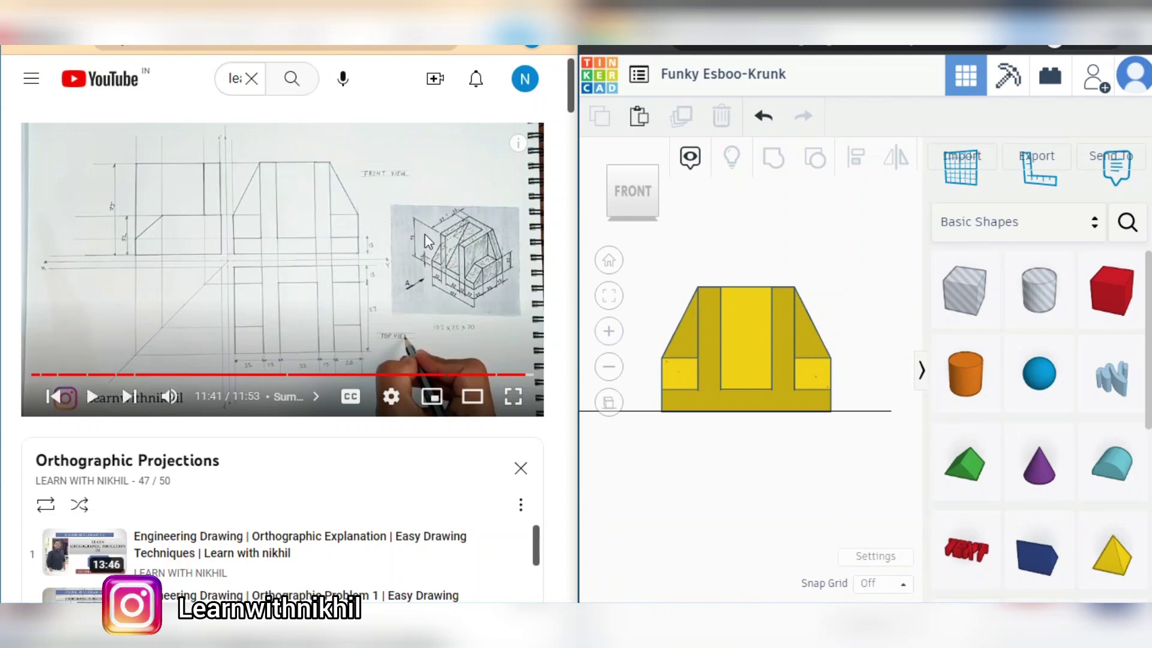
right_click_drag(646, 265, 729, 274)
right_click_drag(874, 311, 801, 430)
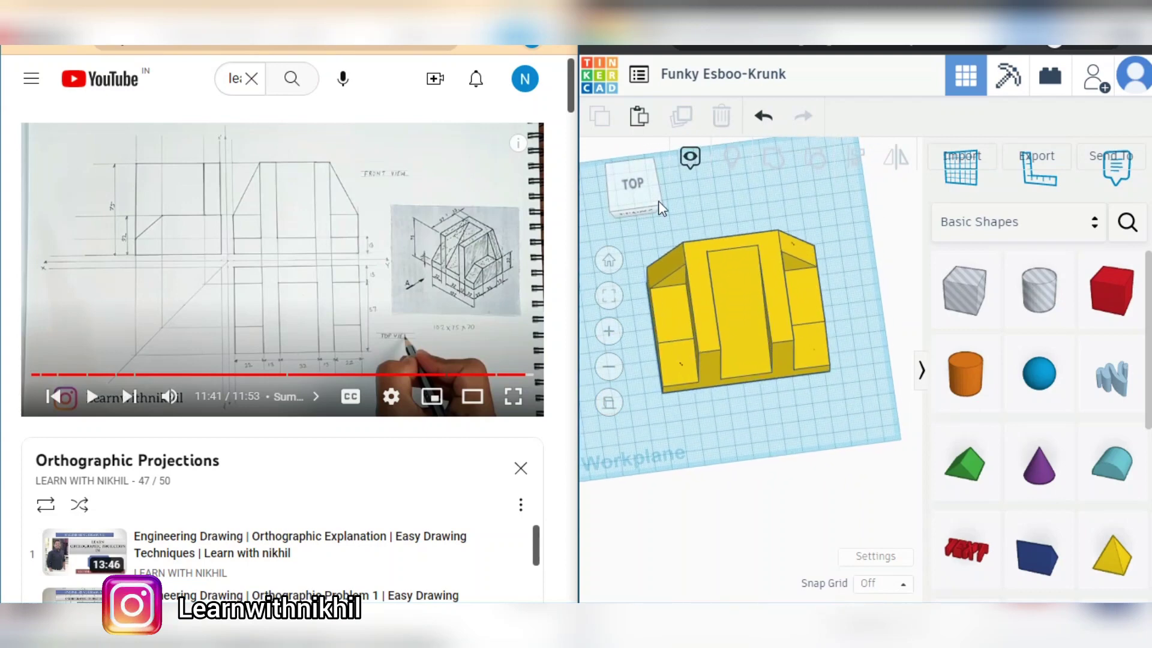
left_click(632, 189)
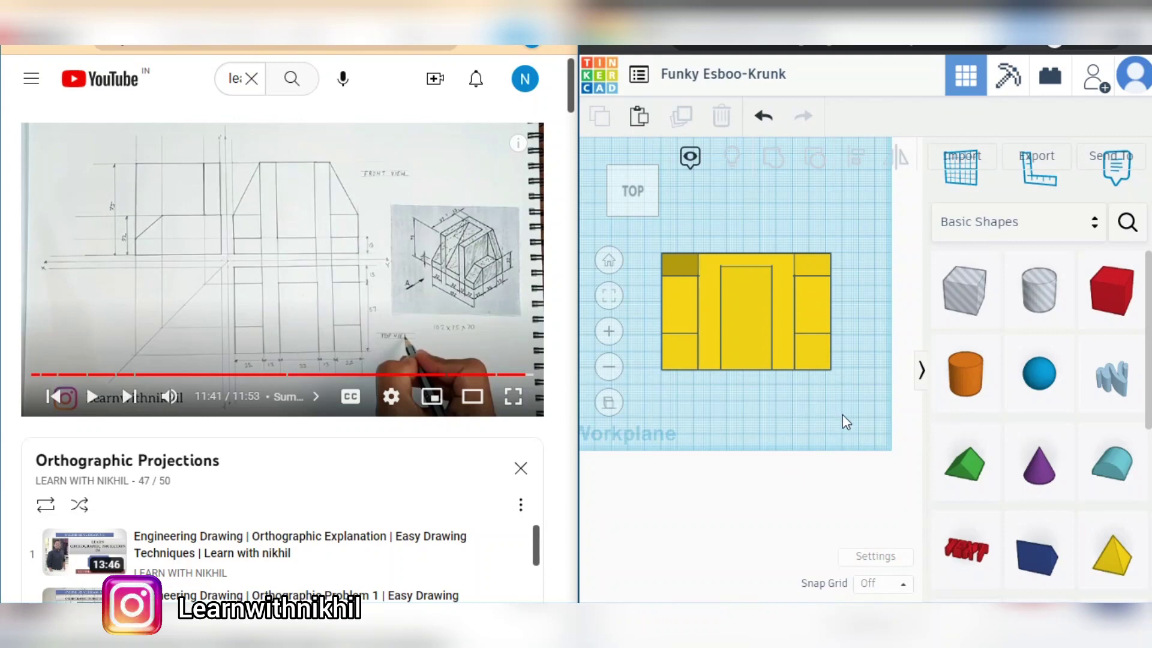
right_click_drag(843, 420, 736, 354)
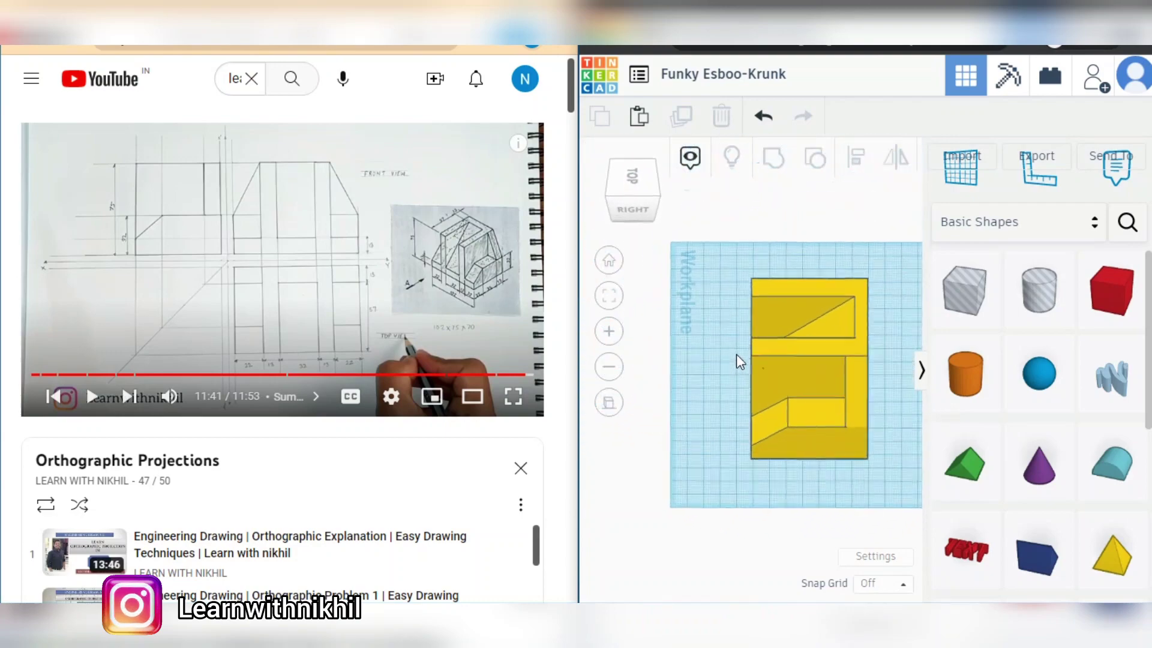
left_click(638, 219)
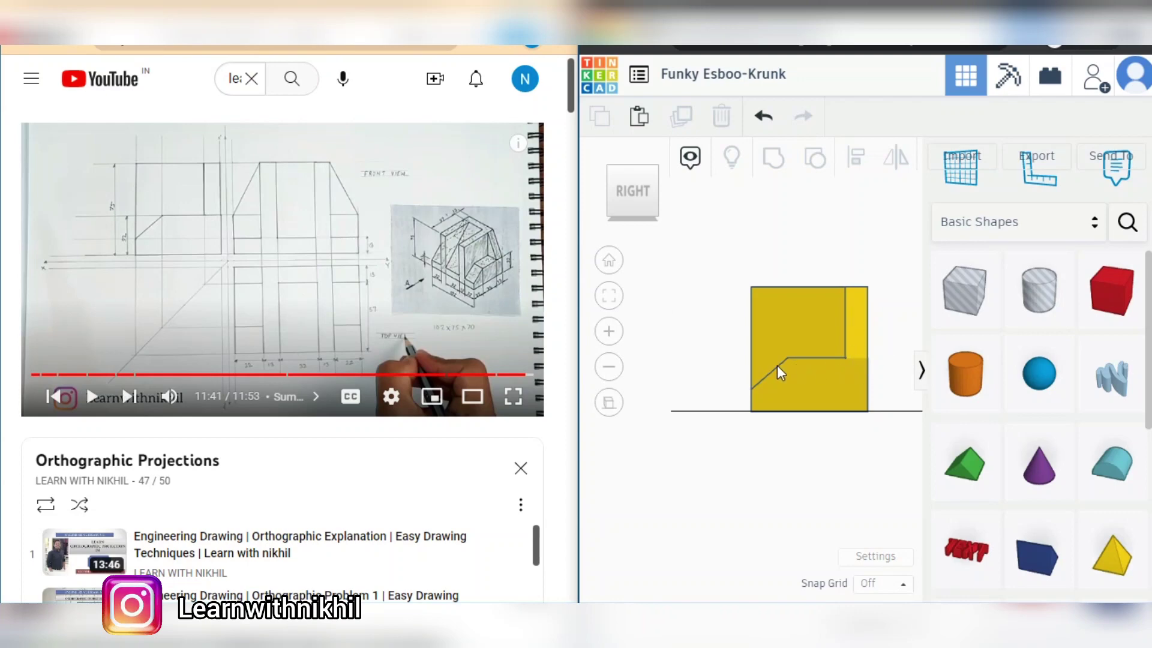
Step: Make the block transparent and examine its hidden edges from the right and front sides
left_click(797, 328)
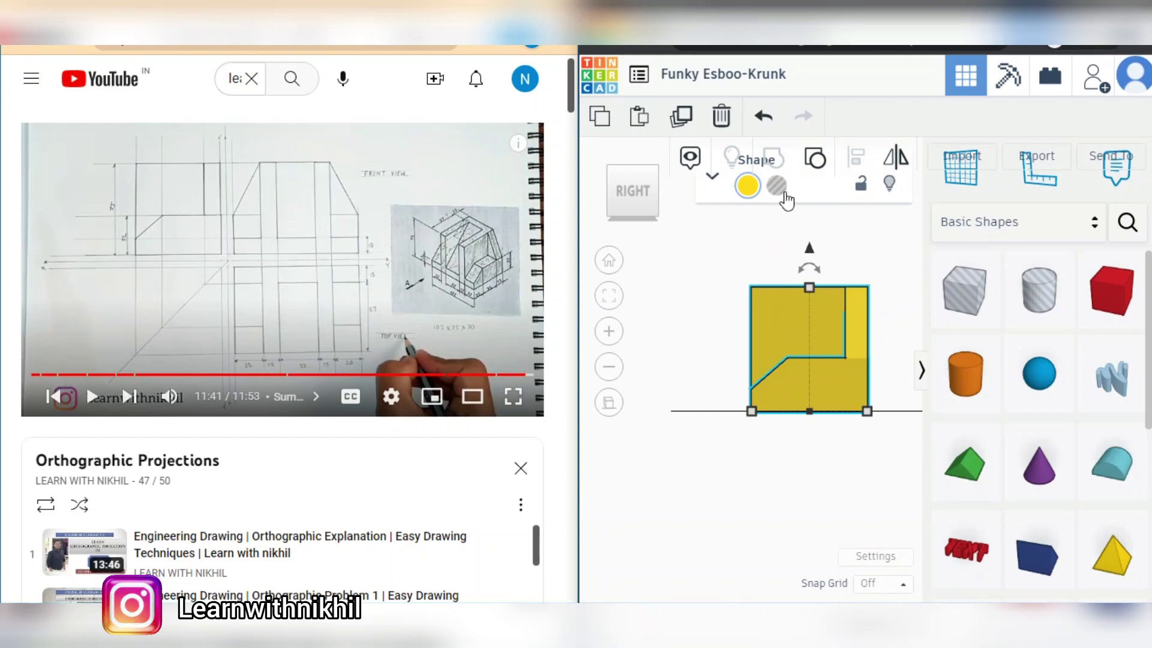
left_click(748, 187)
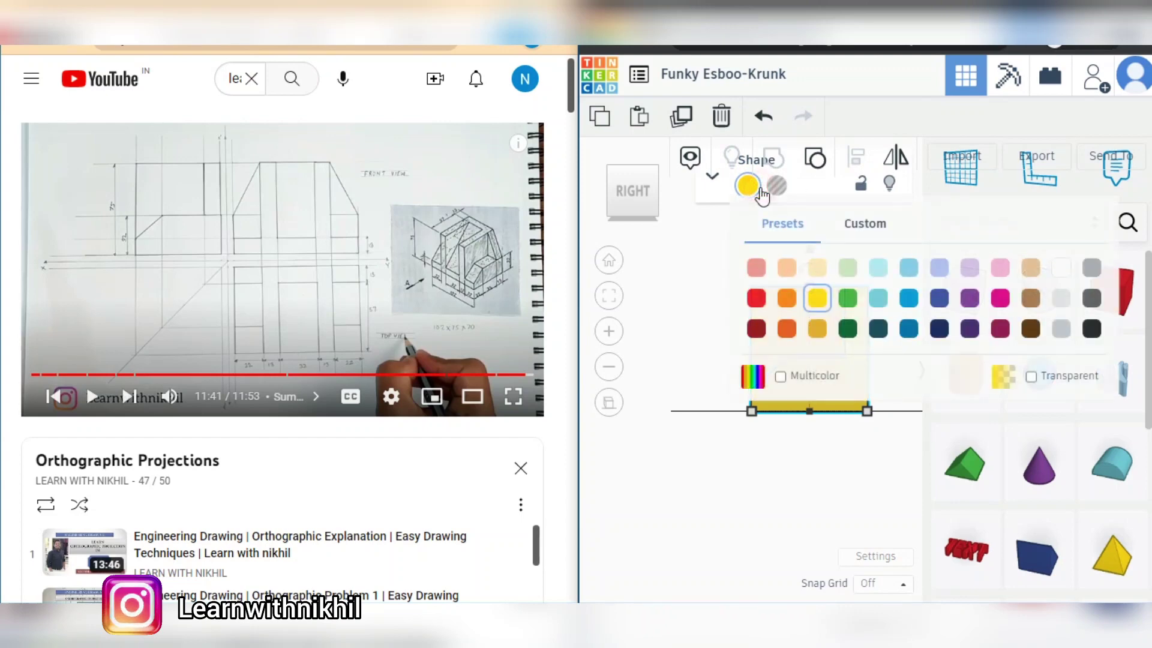
left_click(1061, 388)
left_click(866, 478)
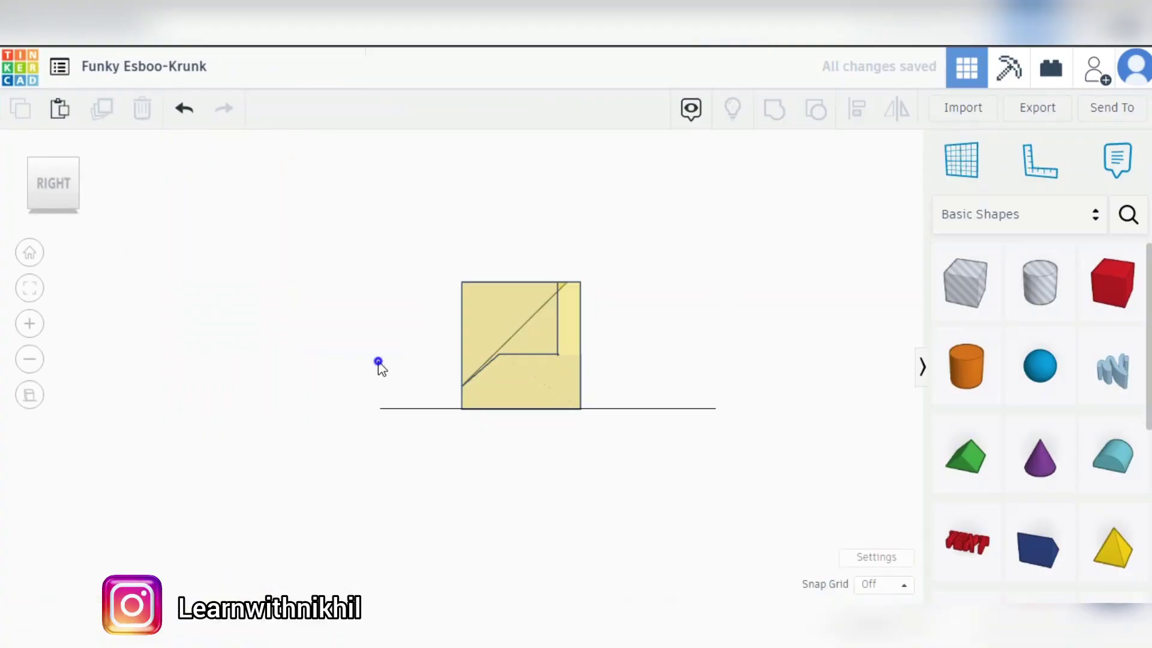
right_click_drag(378, 362, 556, 398)
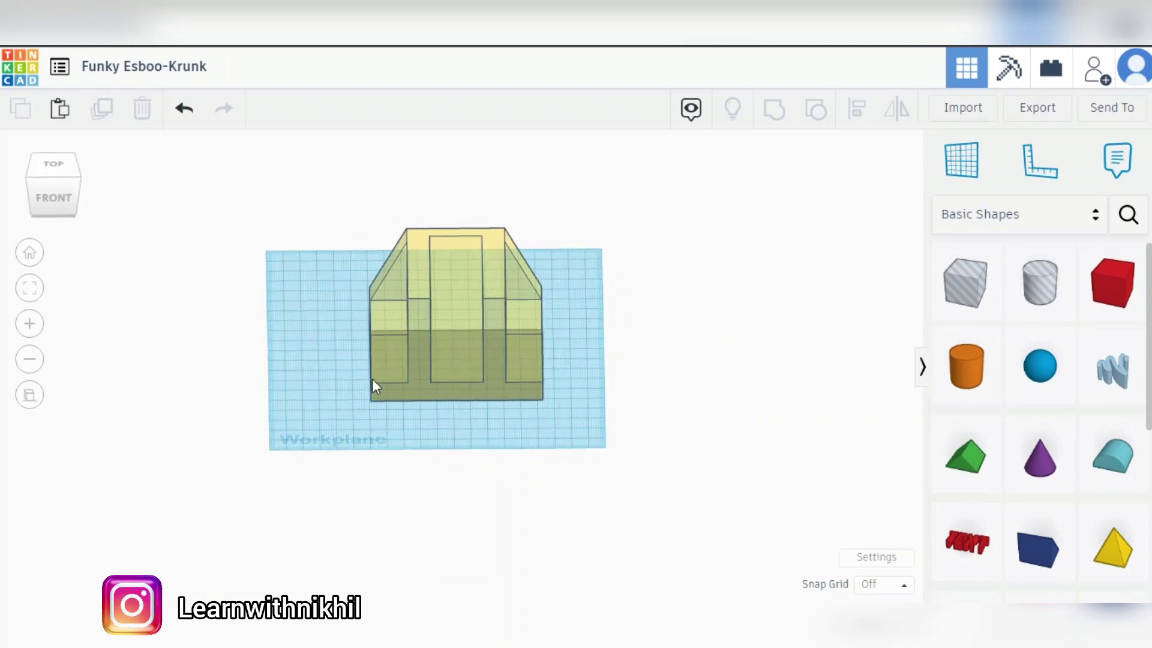
Step: Turn off the block's transparency to restore its solid yellow appearance
left_click(486, 270)
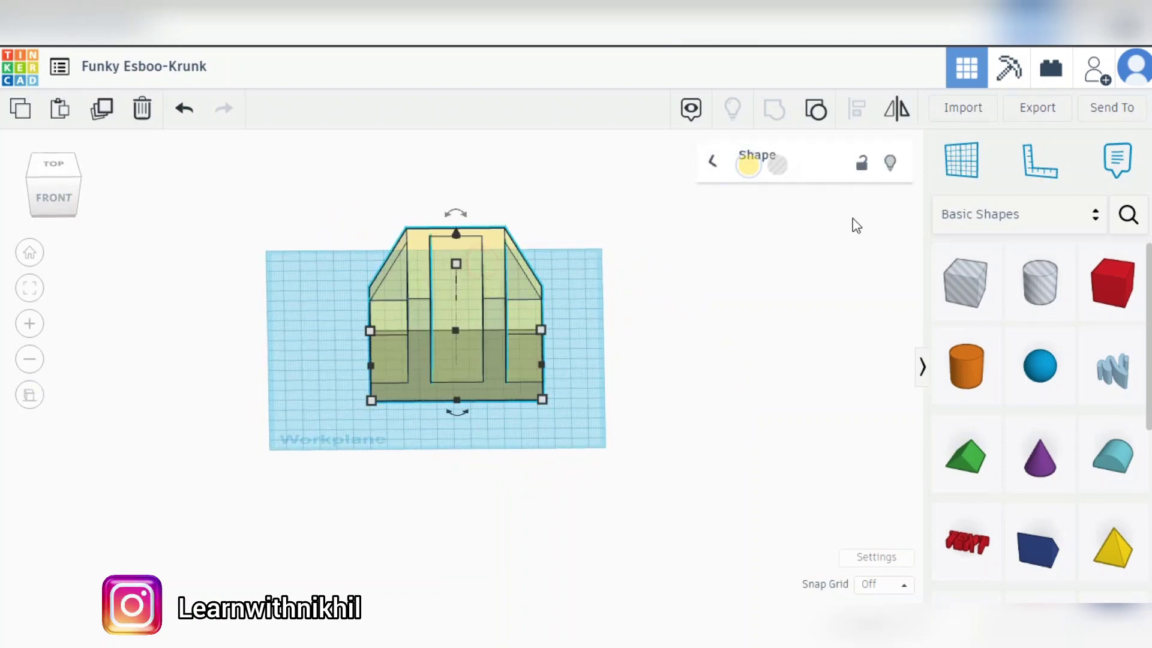
left_click(748, 177)
left_click(821, 293)
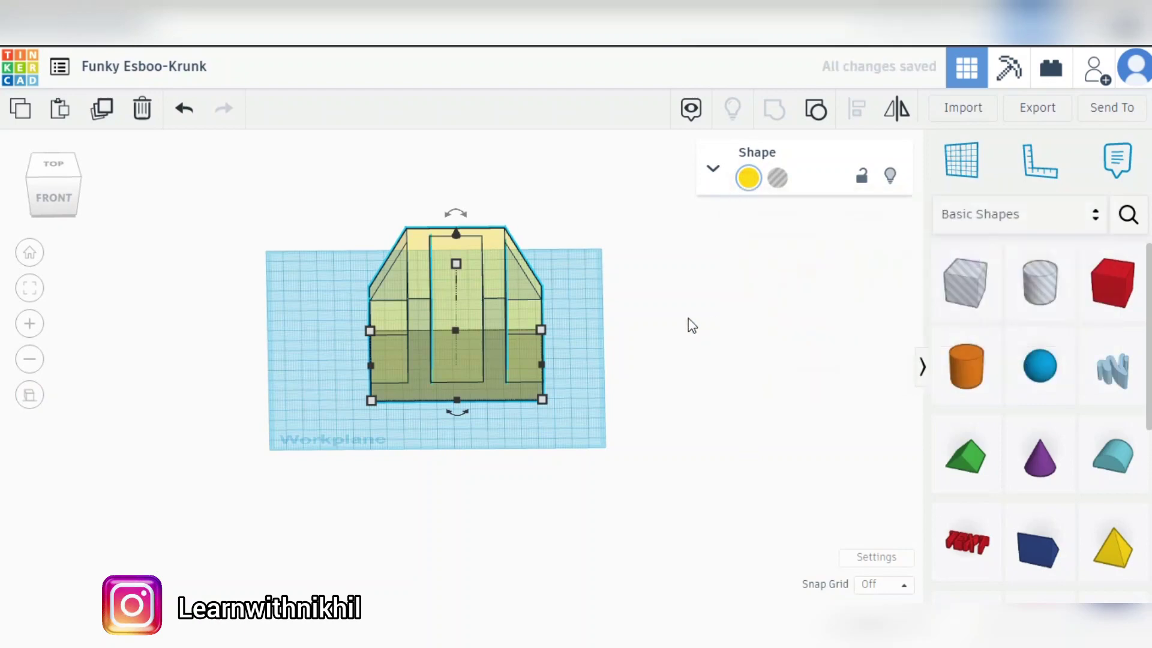
left_click(750, 178)
left_click(1032, 368)
left_click(1032, 368)
left_click(1032, 368)
left_click(698, 330)
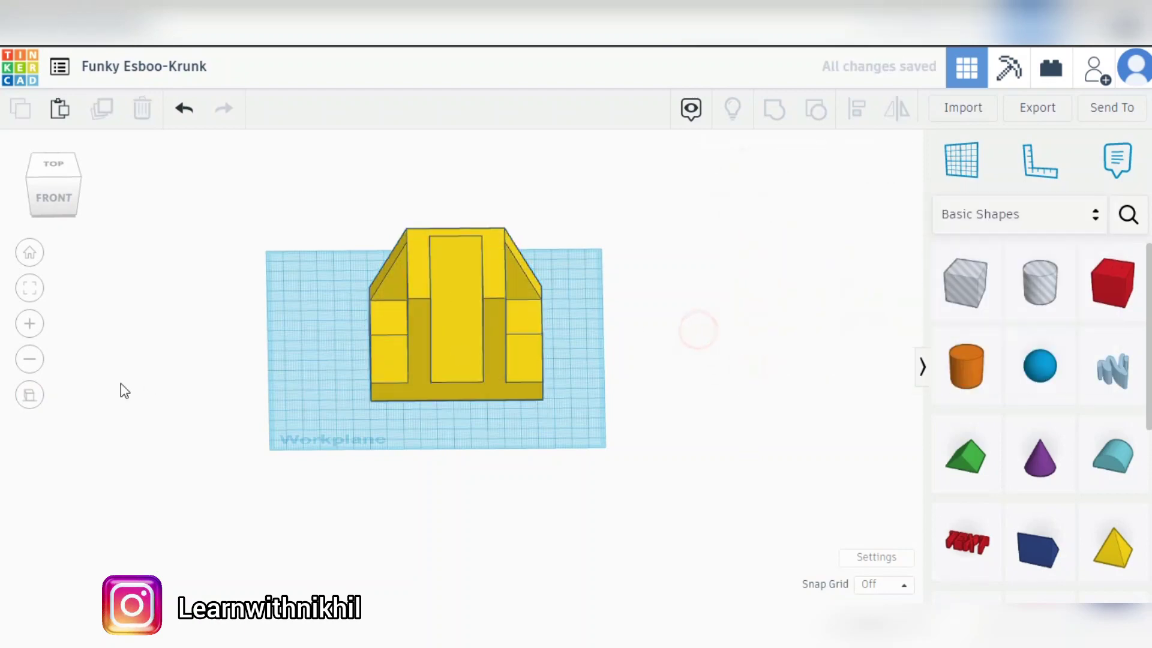
Step: Switch the model view to perspective and inspect the block up close from an angle showing its front, top and right faces
left_click(30, 396)
scroll(332, 326, "up", 4)
right_click_drag(338, 325, 300, 324)
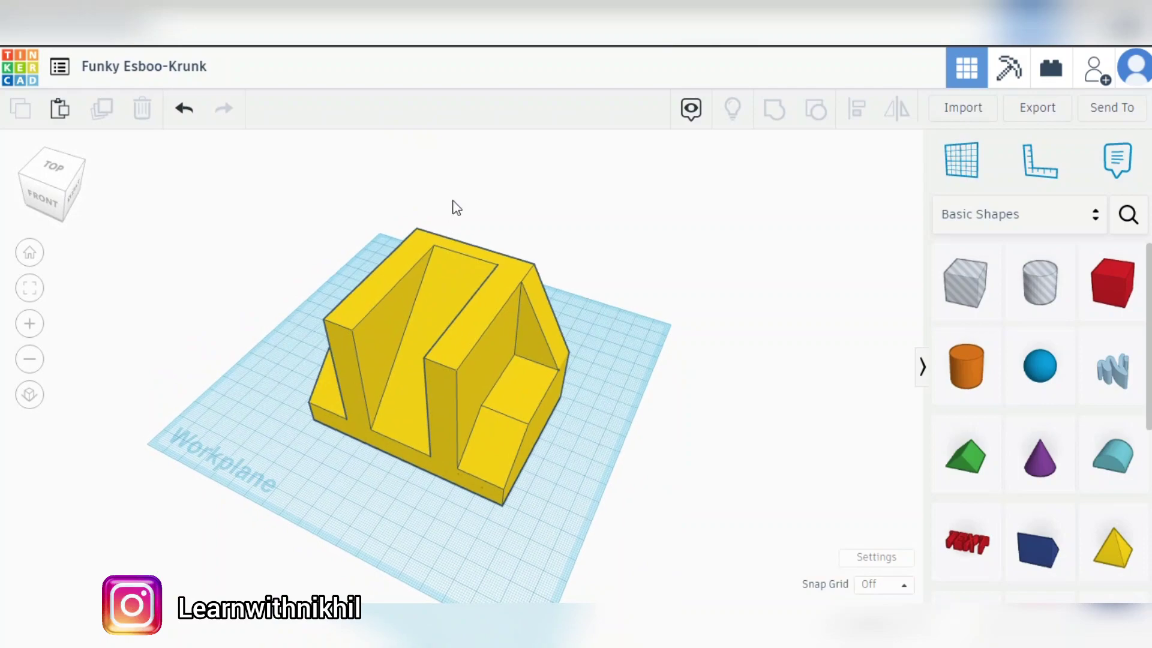